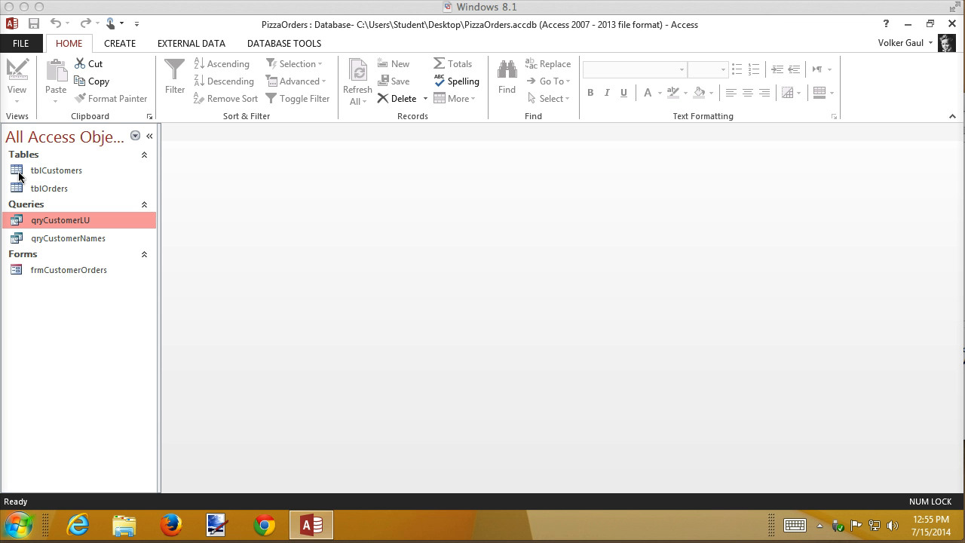
# - Review the qryCustomerNames and qryCustomerLU query results one after the other, closing each datasheet
pyautogui.click(82, 238)
pyautogui.doubleClick(82, 238)
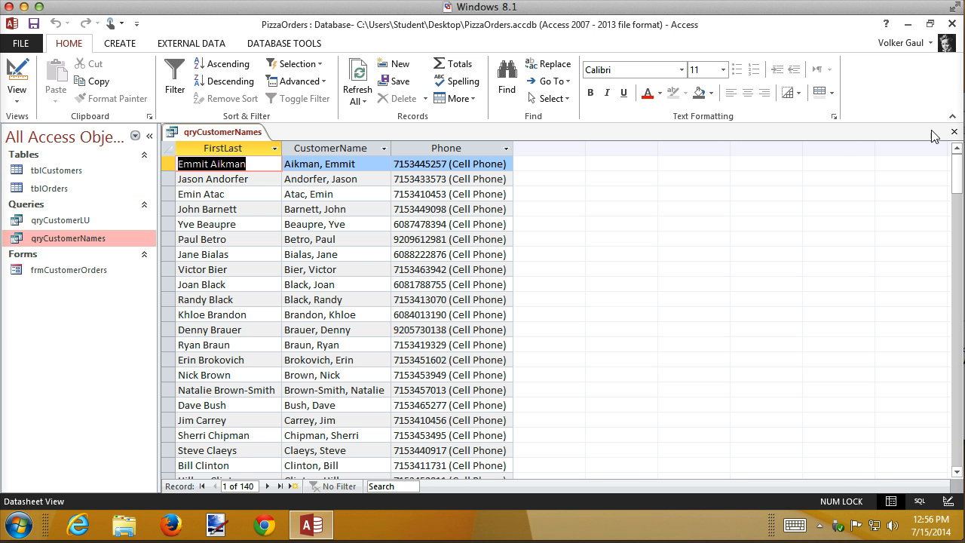
pyautogui.click(952, 133)
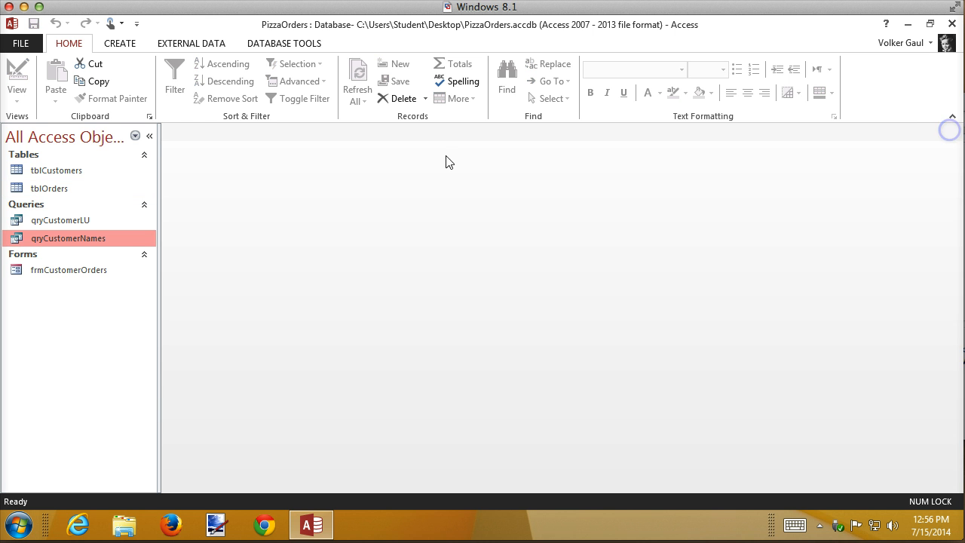
pyautogui.click(43, 221)
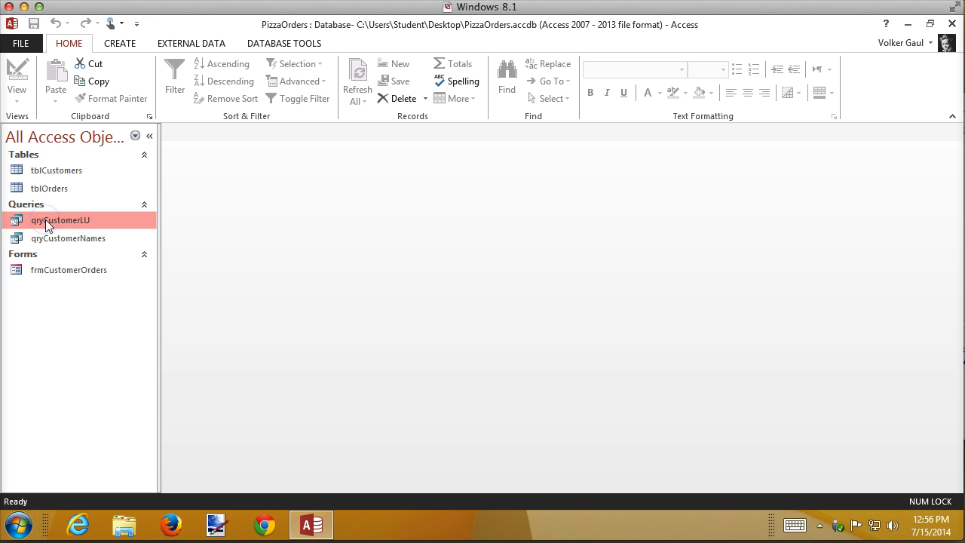
pyautogui.doubleClick(45, 221)
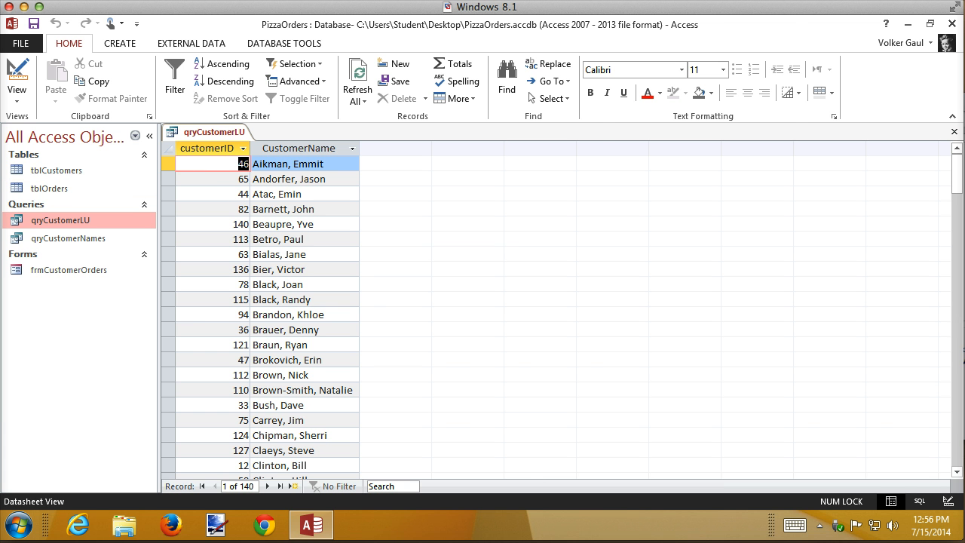
pyautogui.click(954, 133)
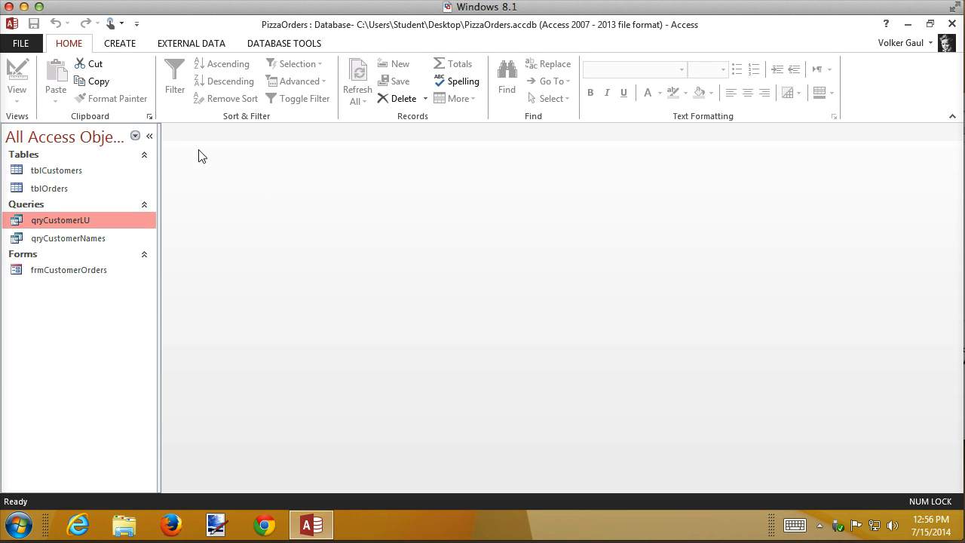
# - Create a new query in Design view with the table tblOrders and the query qryCustomerLU as its sources
pyautogui.click(124, 44)
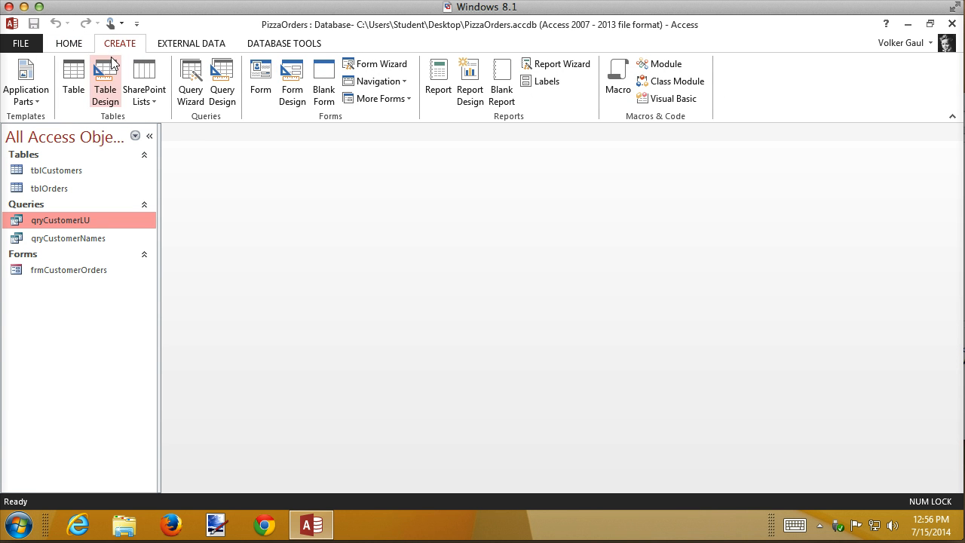
pyautogui.click(220, 76)
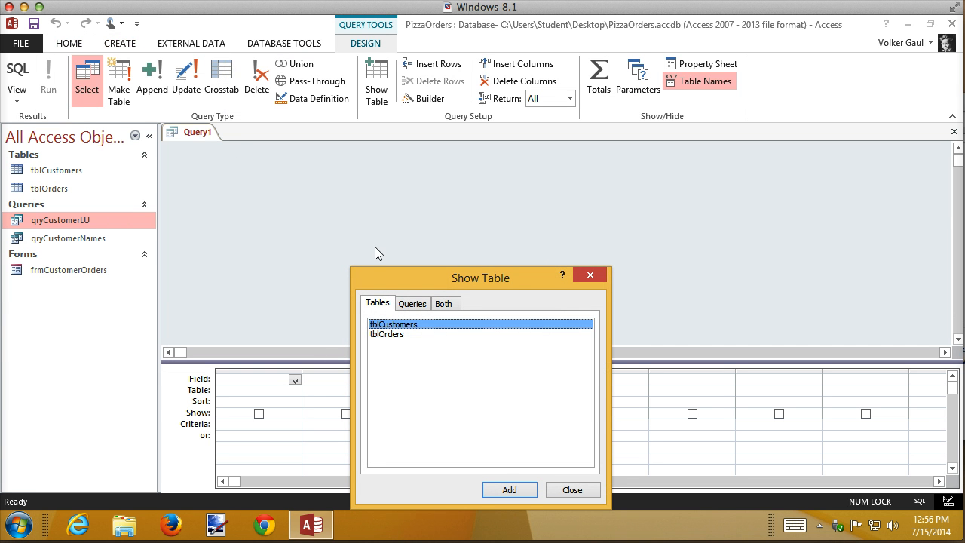
pyautogui.doubleClick(387, 335)
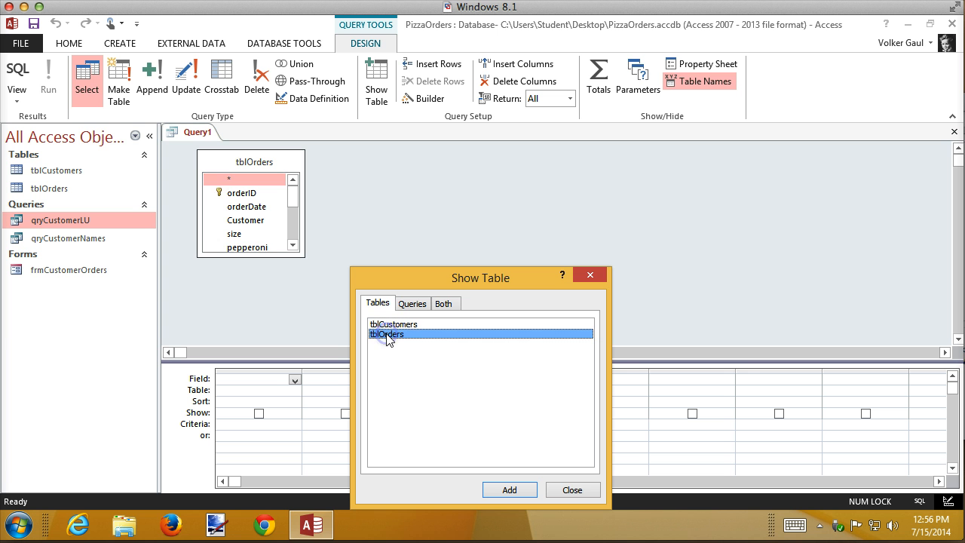
pyautogui.click(411, 303)
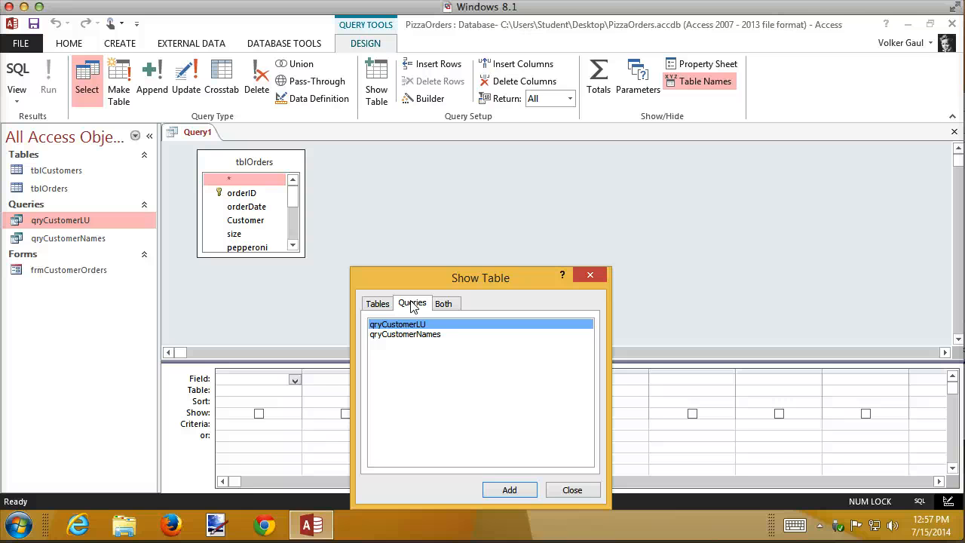
pyautogui.doubleClick(419, 325)
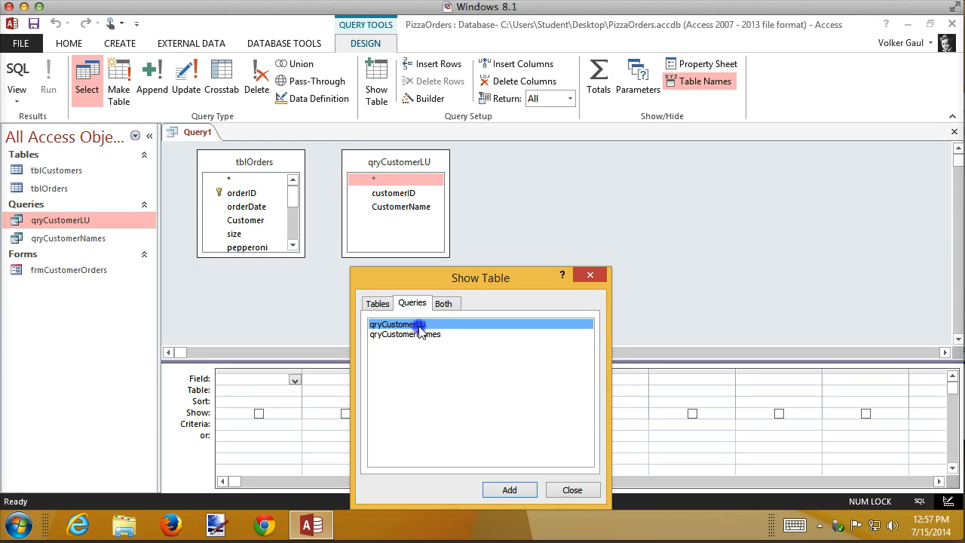
pyautogui.click(573, 489)
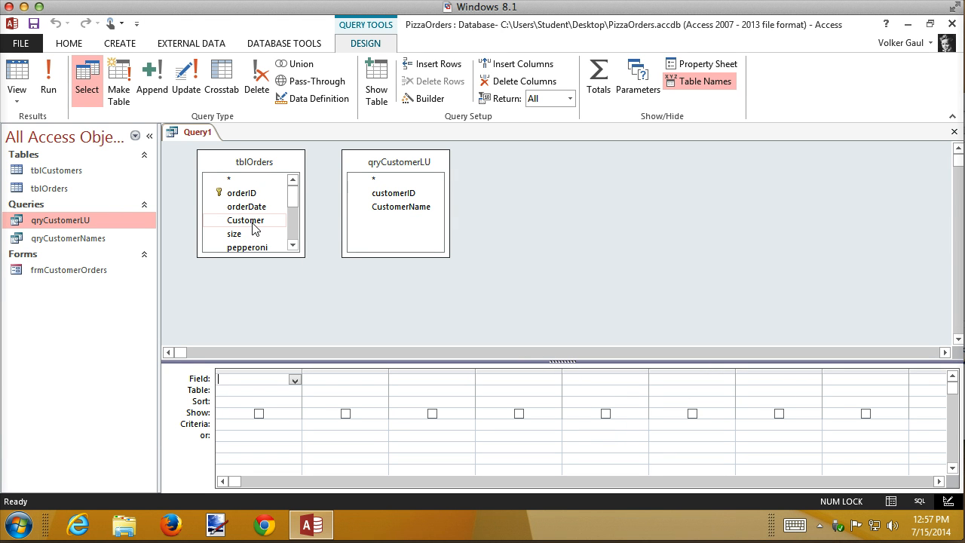
# - Join the Customer field of tblOrders to customerID in qryCustomerLU and save the query as qryPizzas
pyautogui.moveTo(252, 229); pyautogui.dragTo(407, 196)
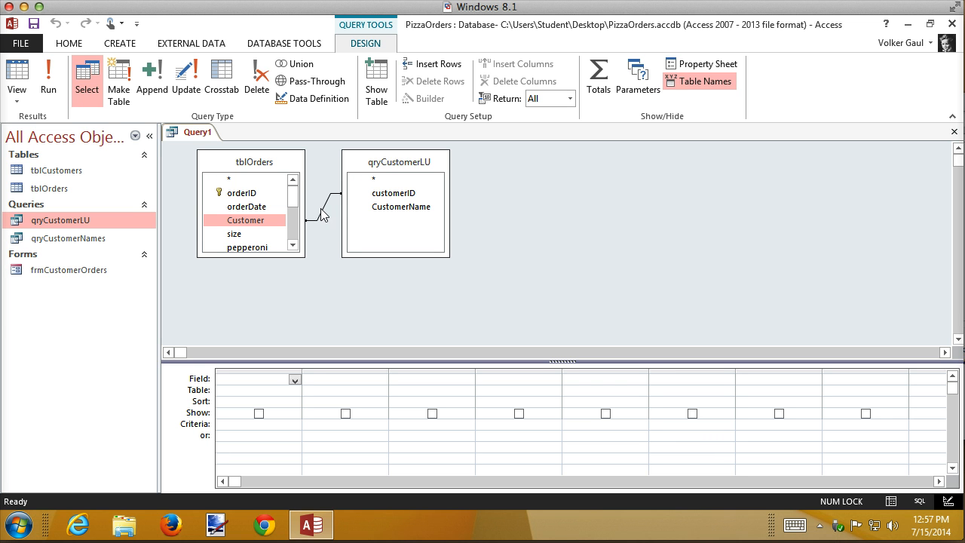
pyautogui.click(34, 23)
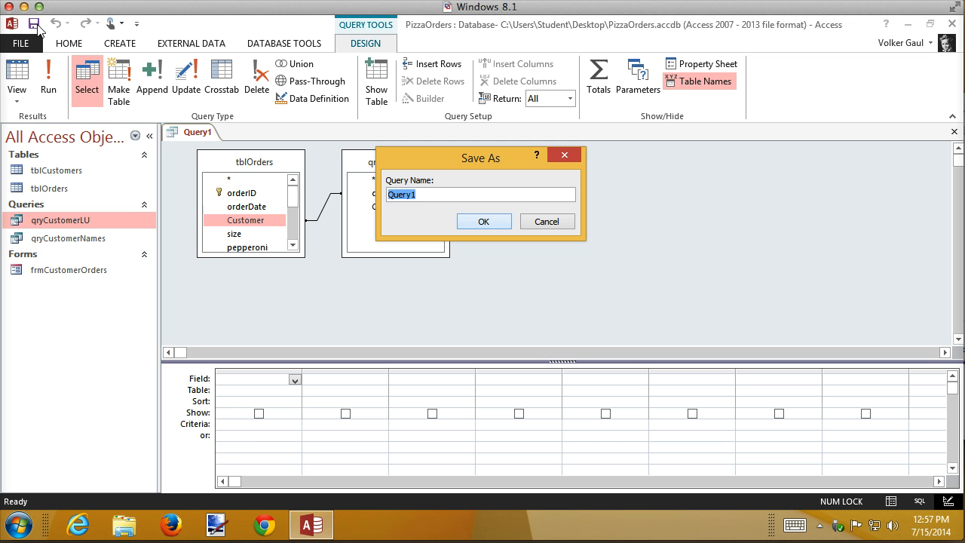
pyautogui.write('qryPizzas')
pyautogui.click(484, 221)
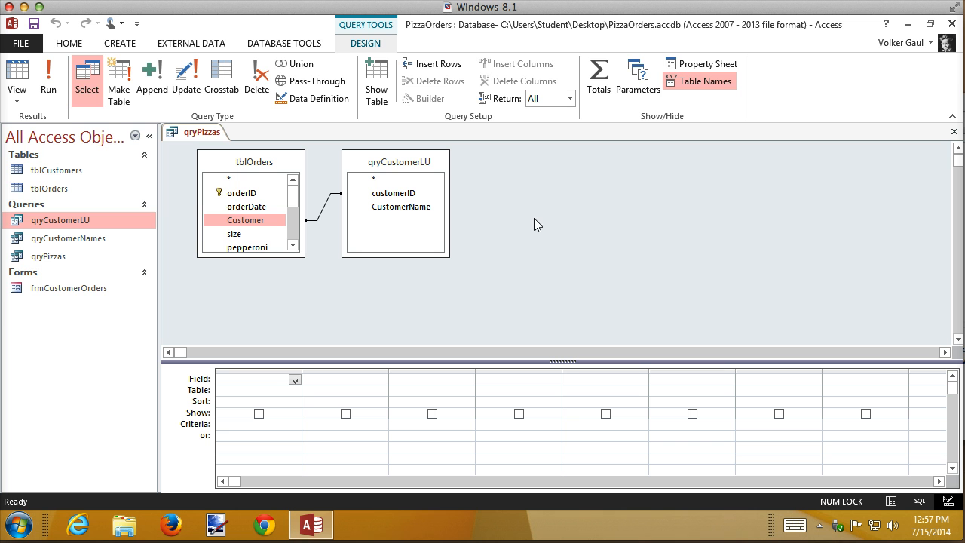
# - Add orderDate from tblOrders, CustomerName from qryCustomerLU and size from tblOrders to the query, and run it
pyautogui.doubleClick(234, 206)
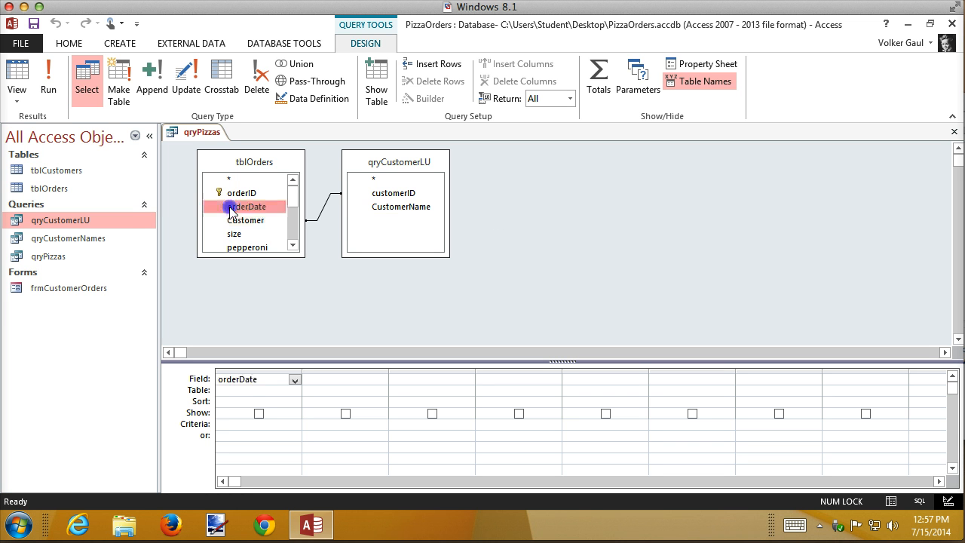
pyautogui.doubleClick(392, 208)
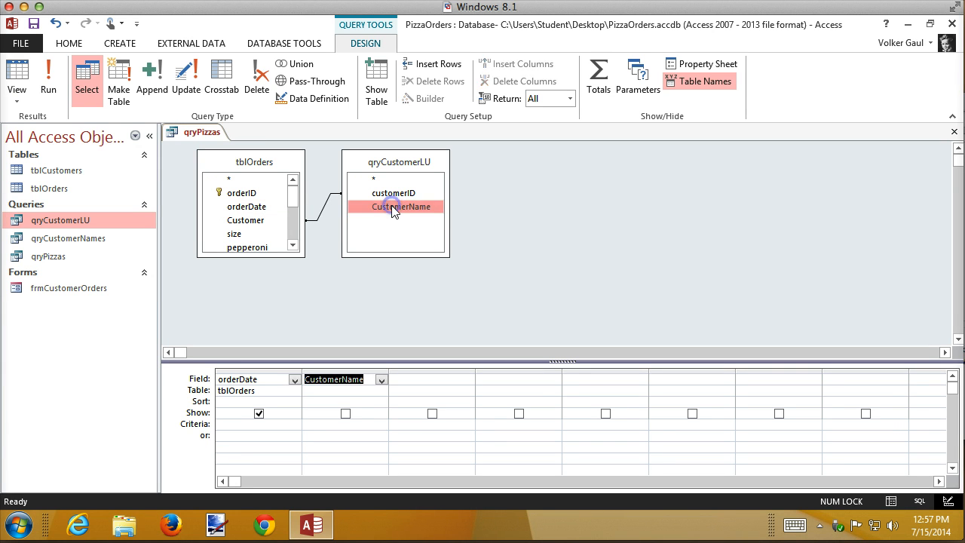
pyautogui.click(243, 240)
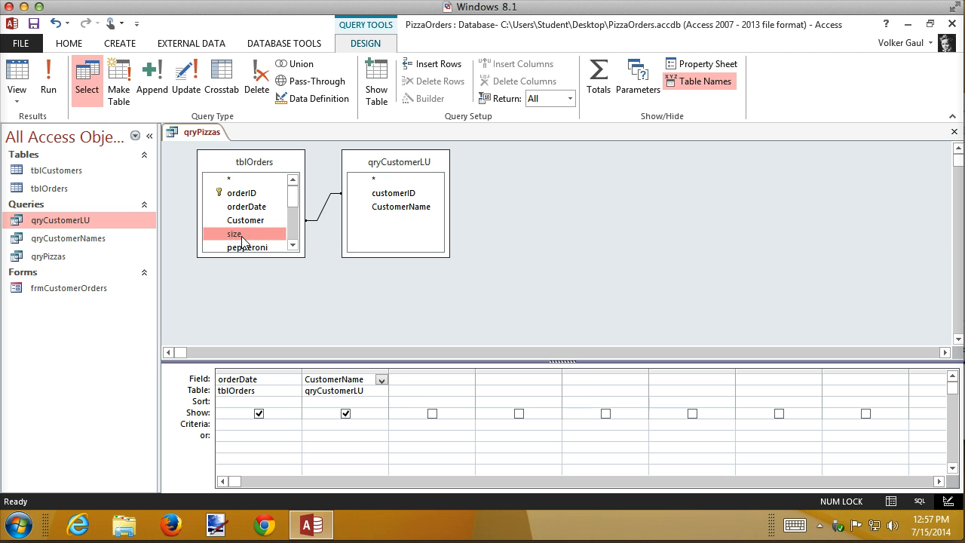
pyautogui.doubleClick(243, 239)
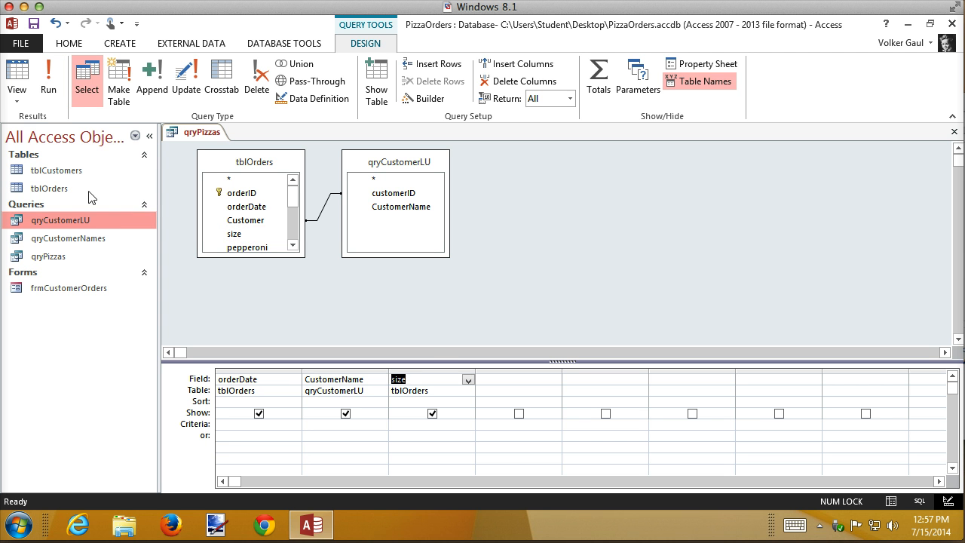
pyautogui.click(48, 79)
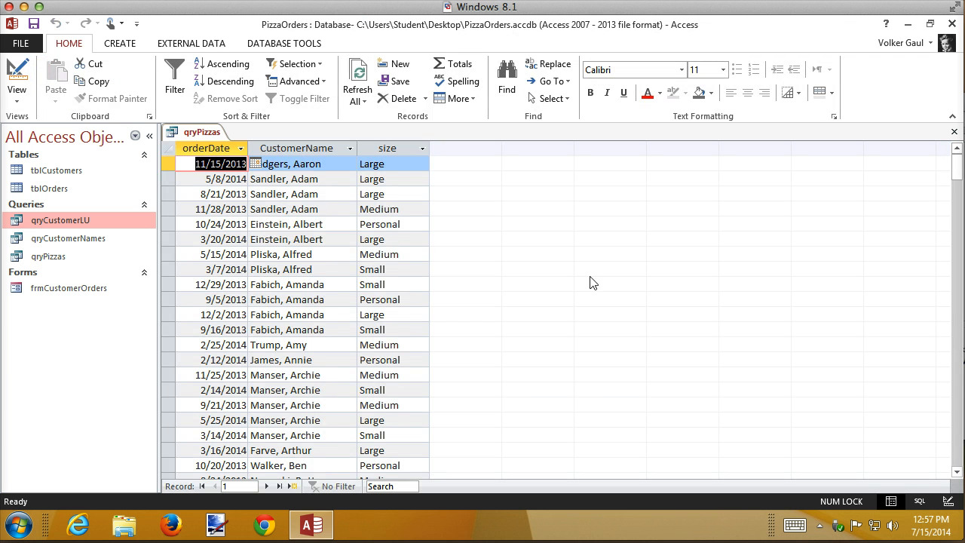
# - Auto-fit all datasheet columns of qryPizzas to their contents, refitting them for the longer customer names further down
pyautogui.click(167, 148)
pyautogui.doubleClick(356, 147)
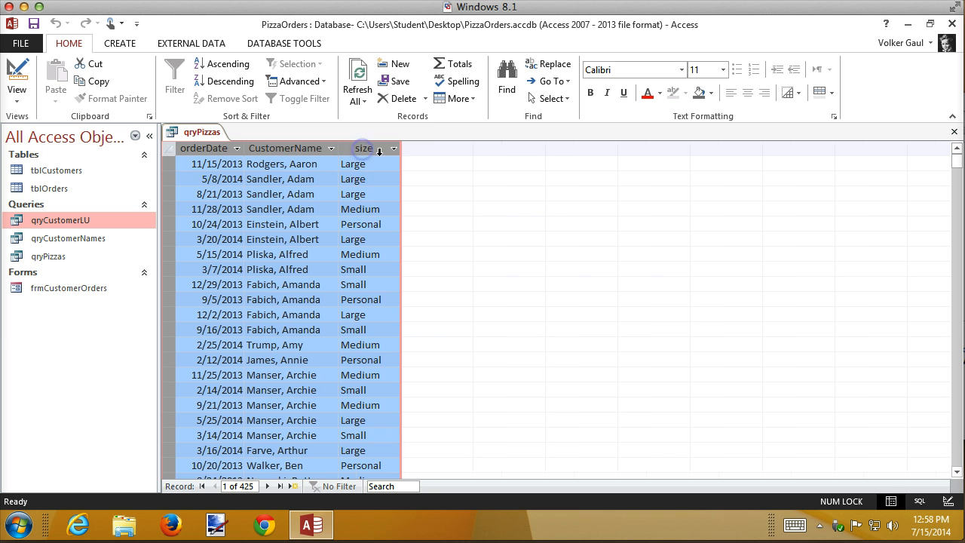
pyautogui.scroll(-13, 471, 217)
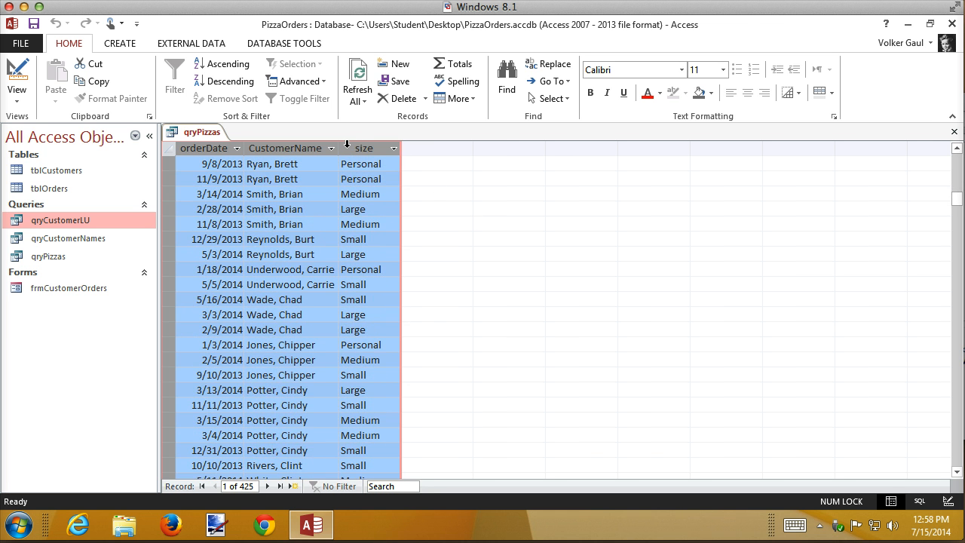
pyautogui.scroll(1, 482, 222)
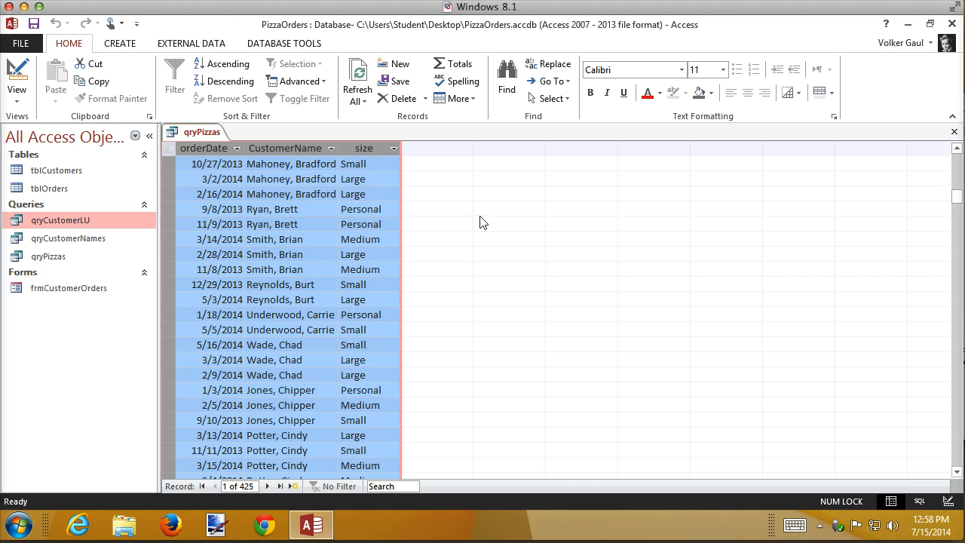
pyautogui.doubleClick(339, 149)
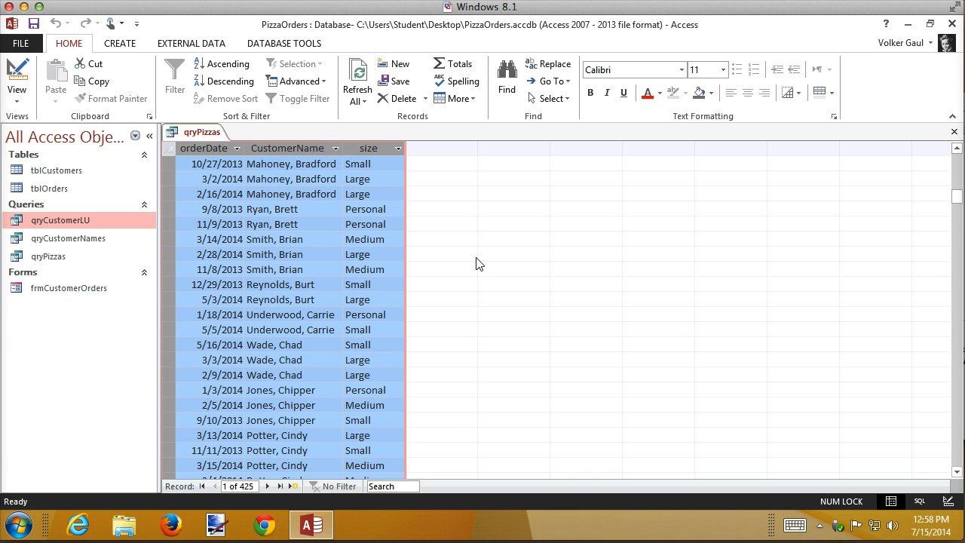
pyautogui.scroll(-12, 476, 263)
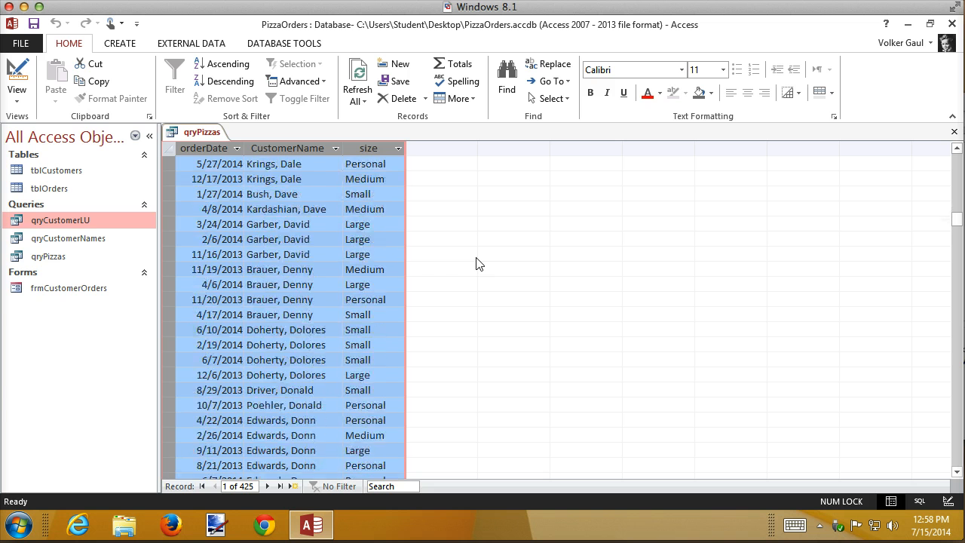
pyautogui.scroll(-9, 477, 263)
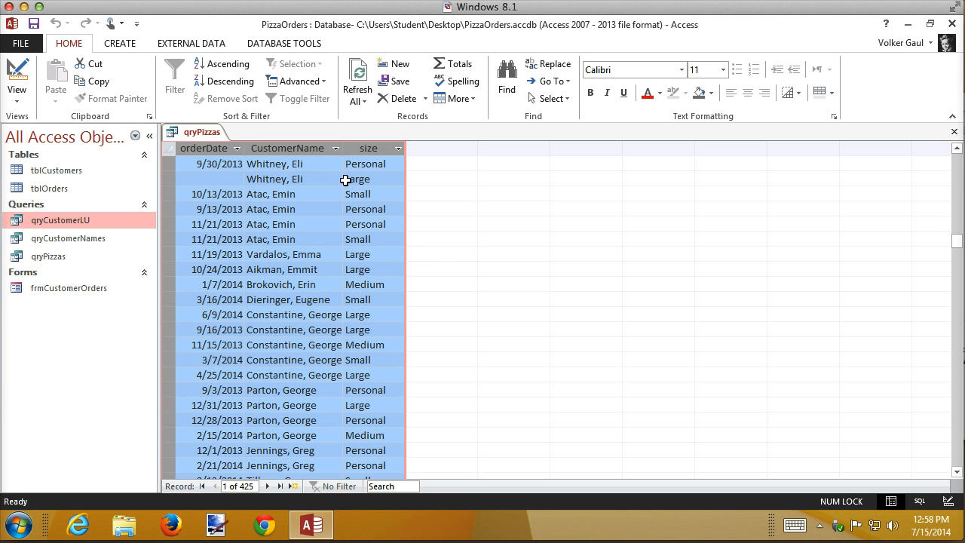
pyautogui.doubleClick(344, 148)
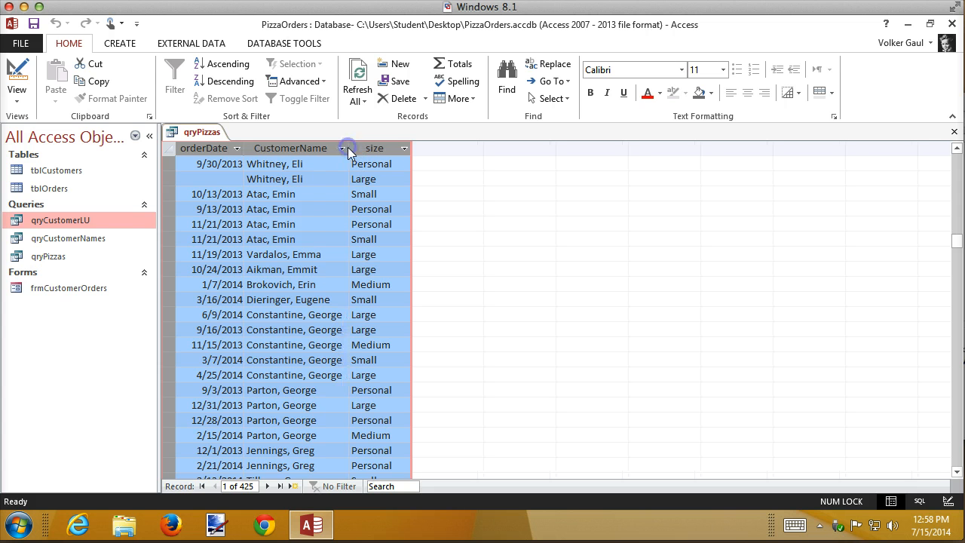
# - Look through the qryPizzas records, examining the order dates, customer names and sizes for missing entries
pyautogui.scroll(-11, 607, 270)
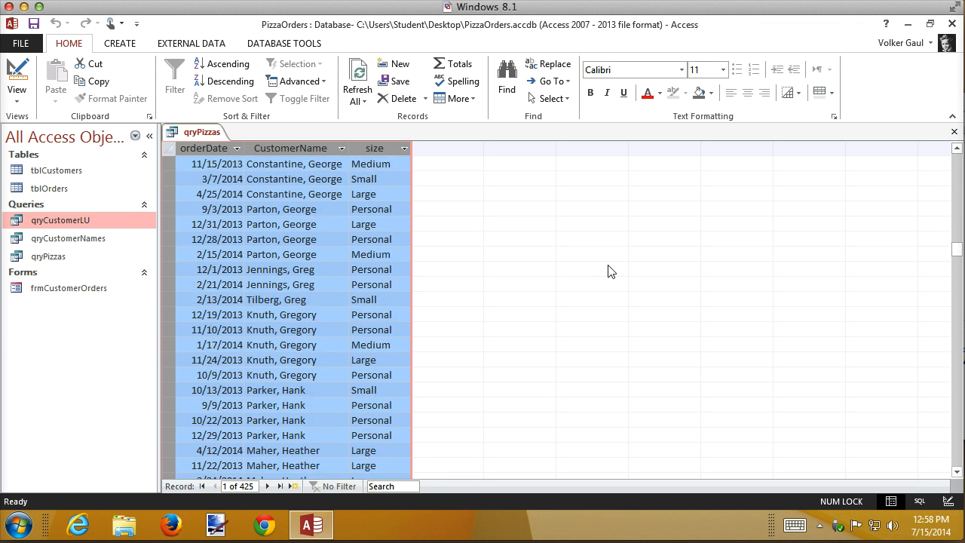
pyautogui.scroll(-20, 607, 270)
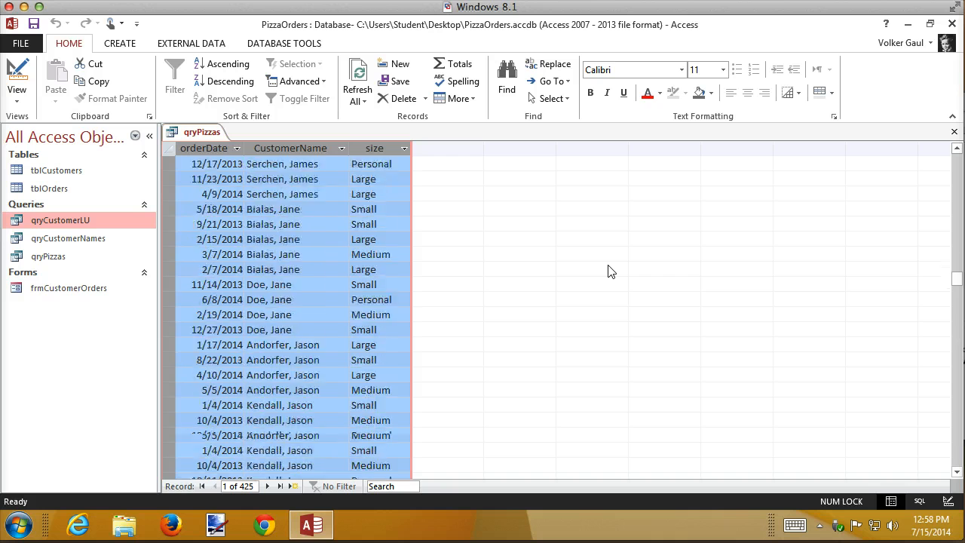
pyautogui.scroll(-20, 608, 270)
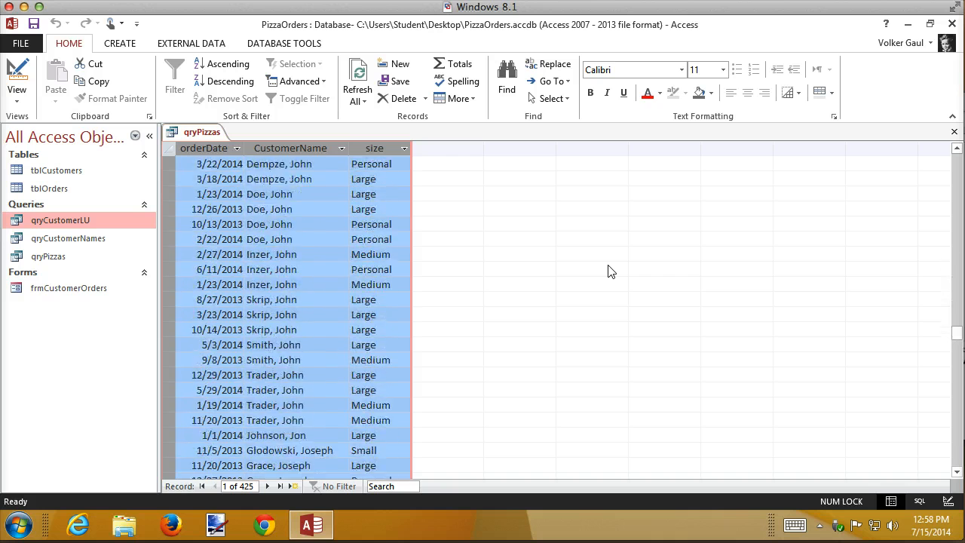
pyautogui.scroll(20, 611, 271)
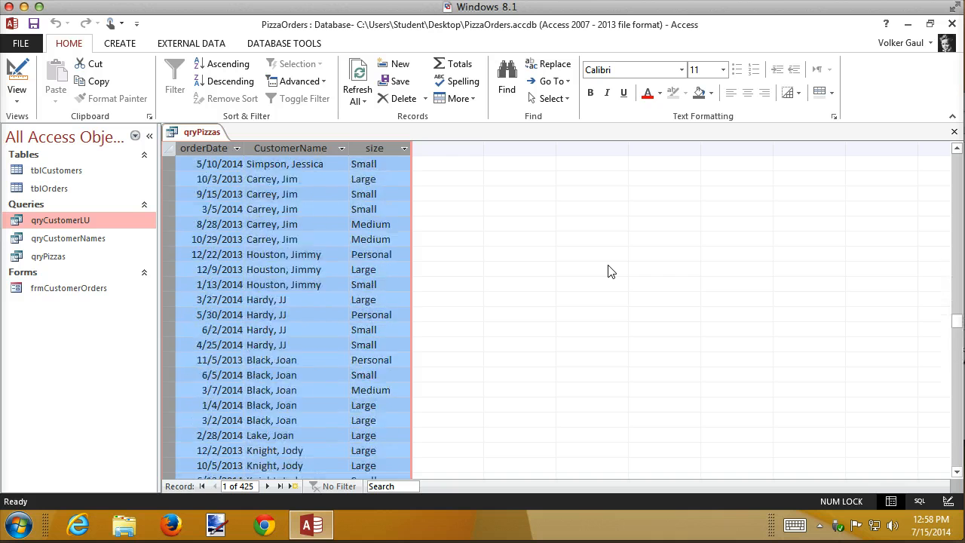
pyautogui.scroll(20, 611, 272)
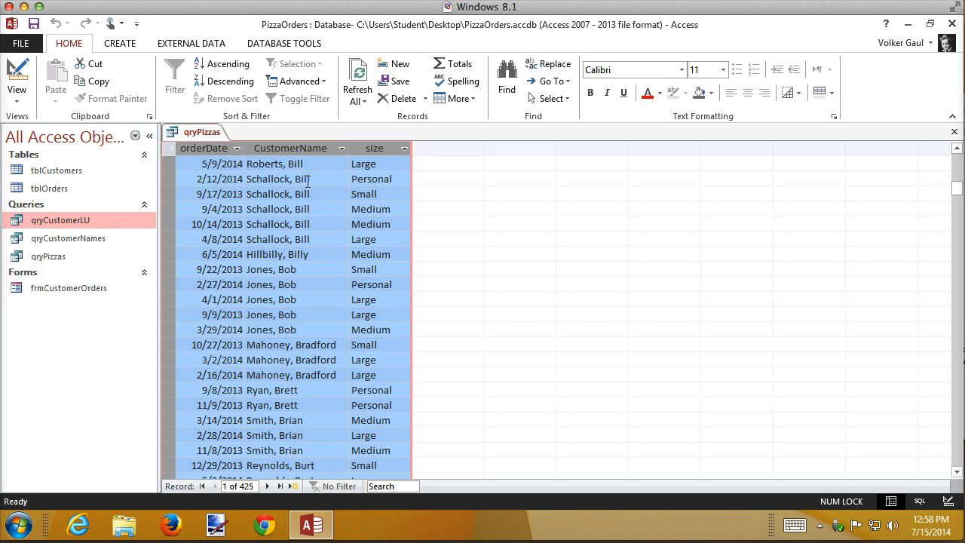
pyautogui.scroll(-5, 348, 269)
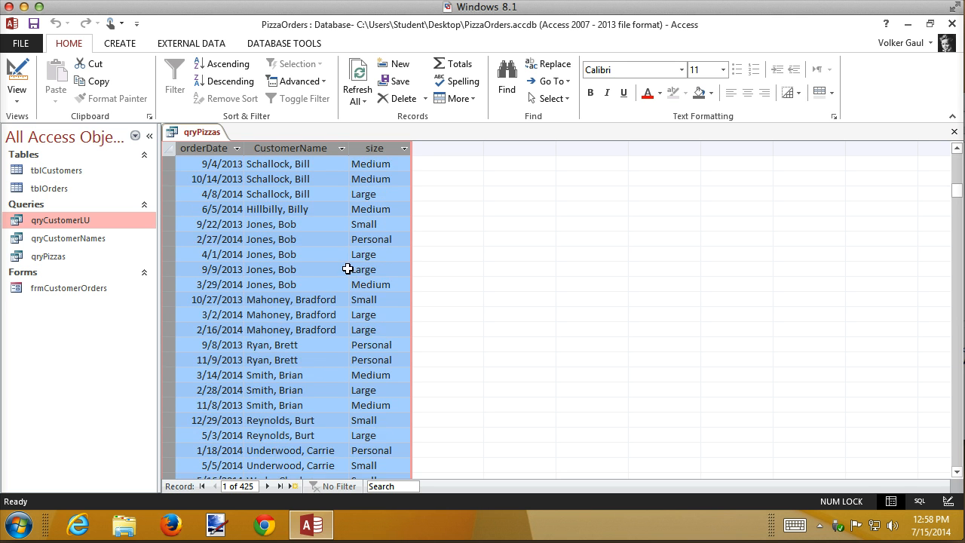
pyautogui.scroll(-15, 347, 269)
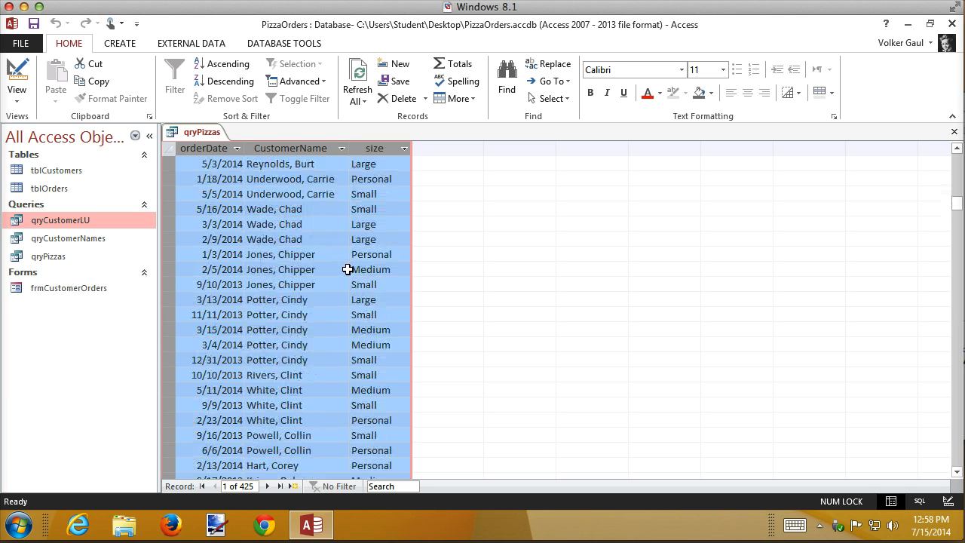
pyautogui.scroll(-2, 347, 269)
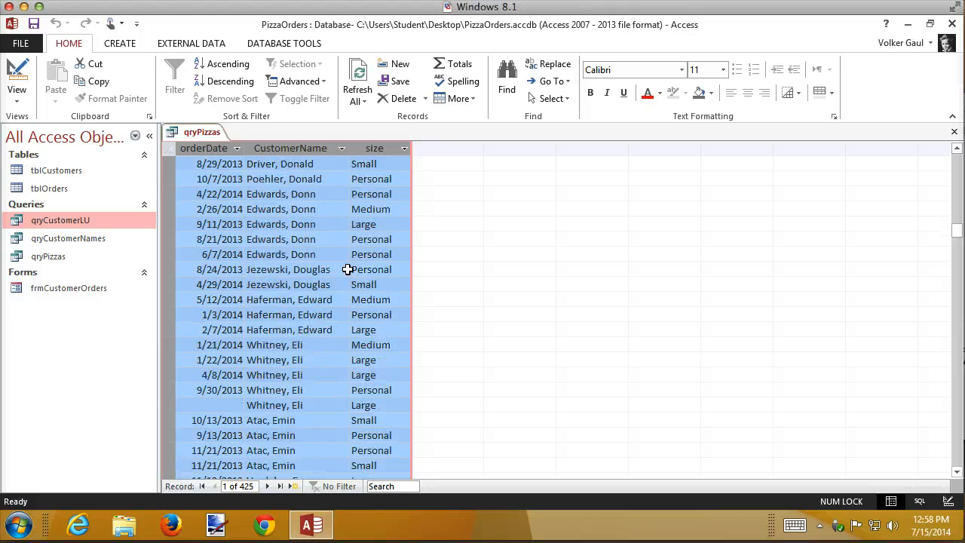
pyautogui.scroll(-8, 348, 269)
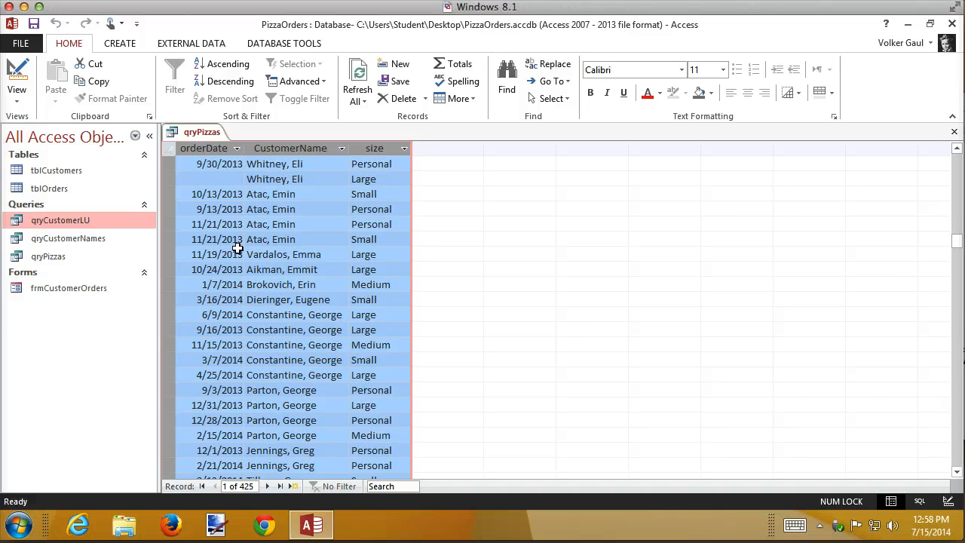
# - Sort qryPizzas by CustomerName ascending and orderDate descending in the query design, and run it
pyautogui.scroll(-10, 235, 249)
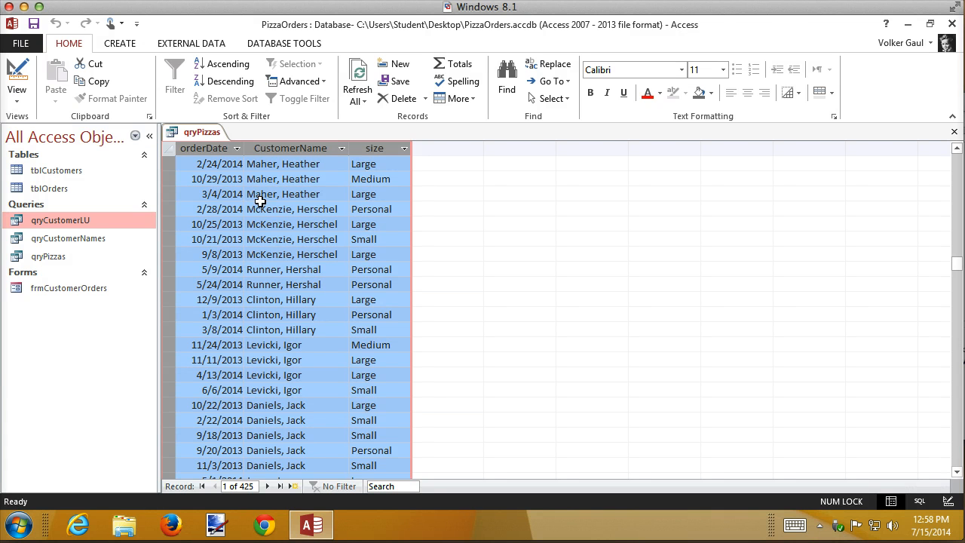
pyautogui.click(16, 73)
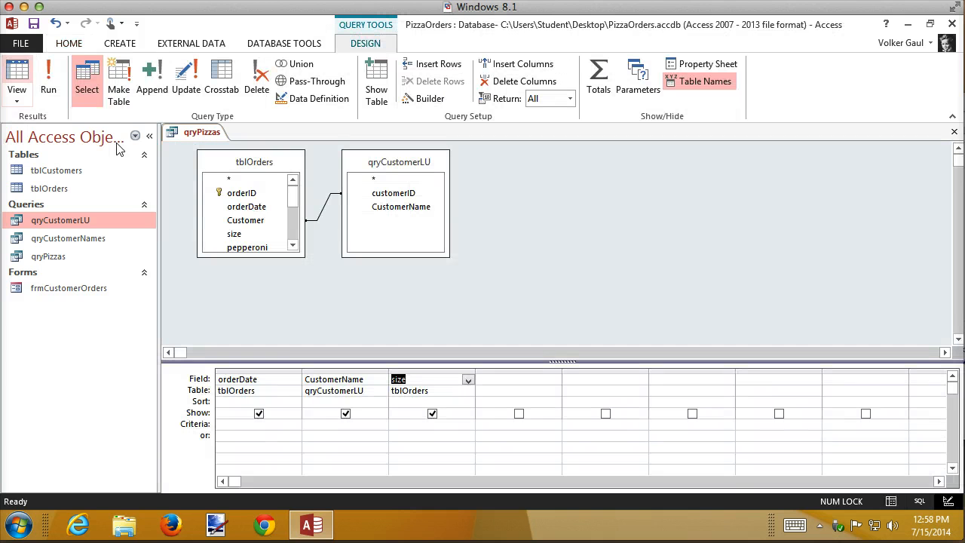
pyautogui.click(369, 401)
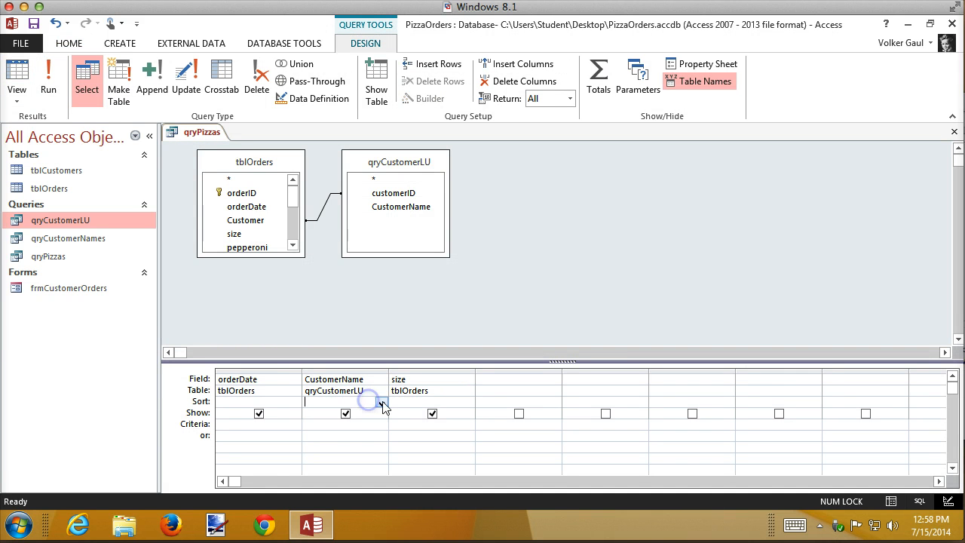
pyautogui.click(382, 405)
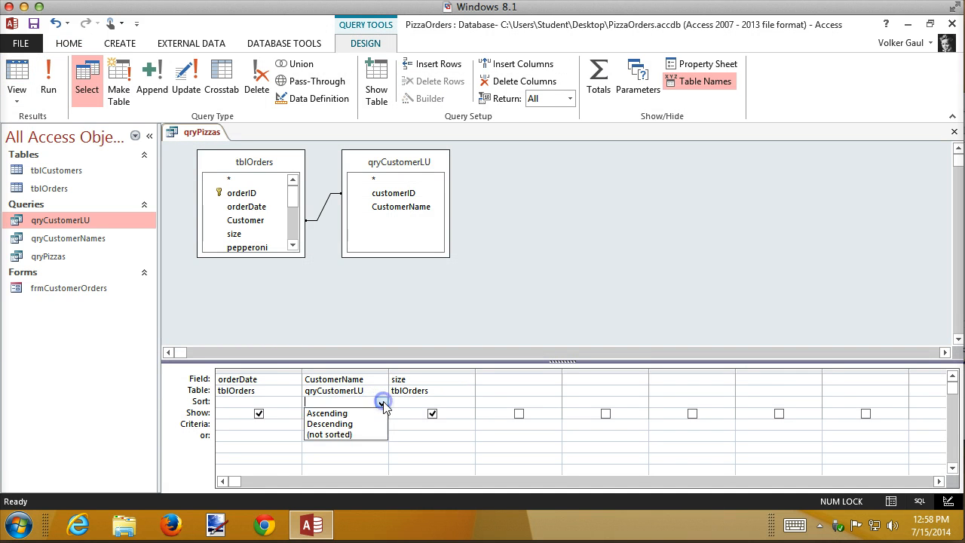
pyautogui.click(345, 413)
pyautogui.click(294, 402)
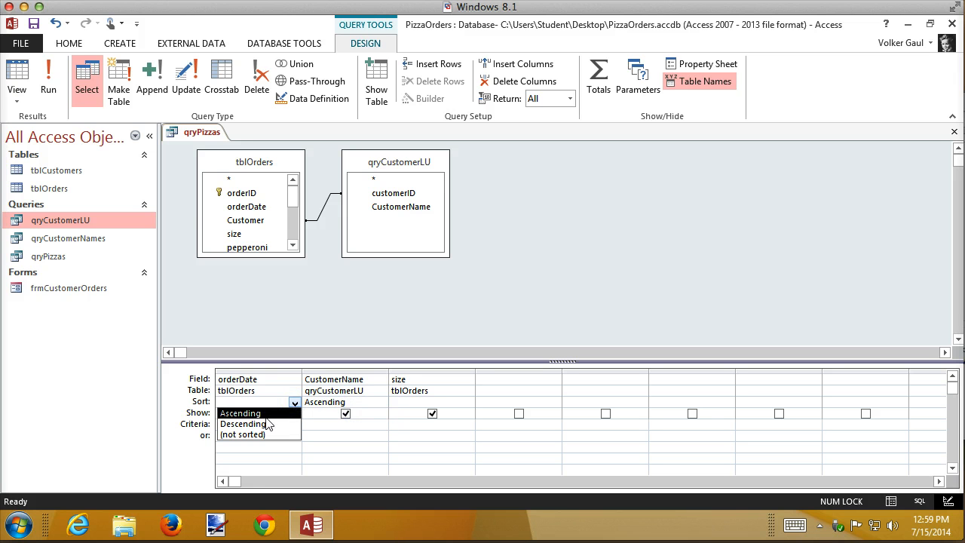
pyautogui.click(269, 423)
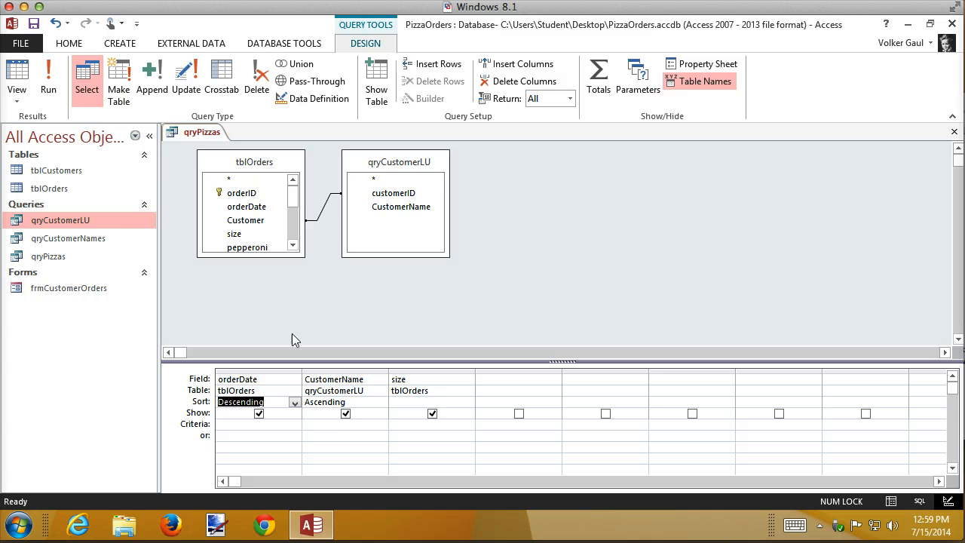
pyautogui.click(53, 75)
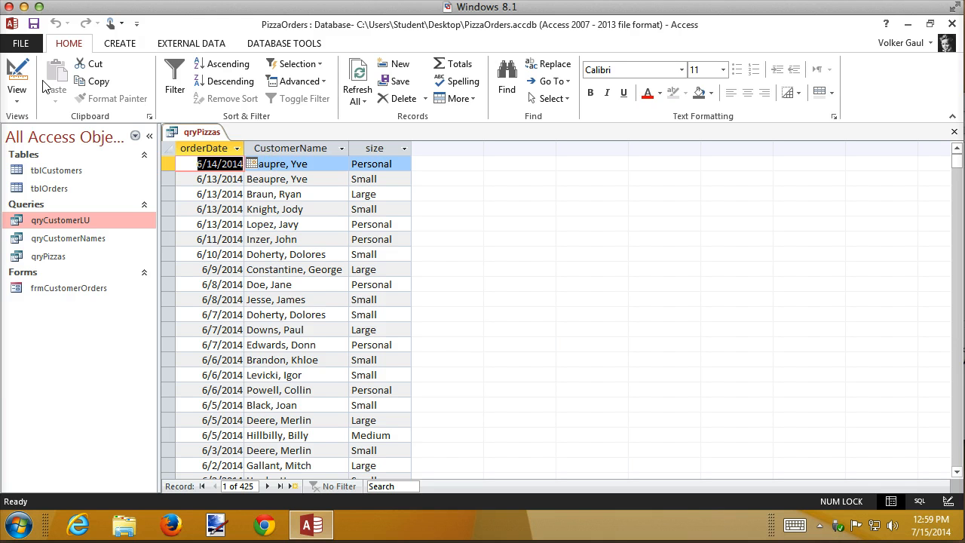
# - Move the CustomerName column ahead of orderDate in the query's design grid and run the query again
pyautogui.click(15, 73)
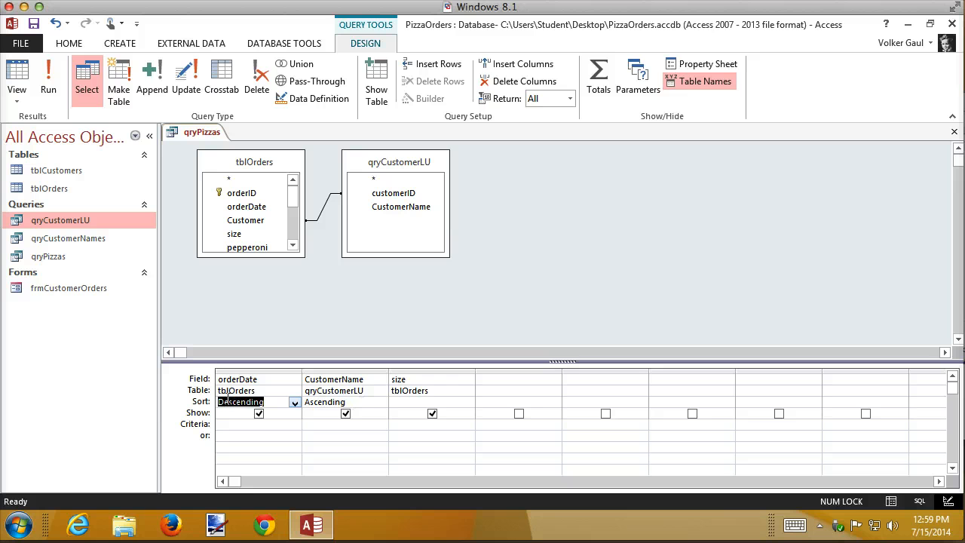
pyautogui.click(349, 369)
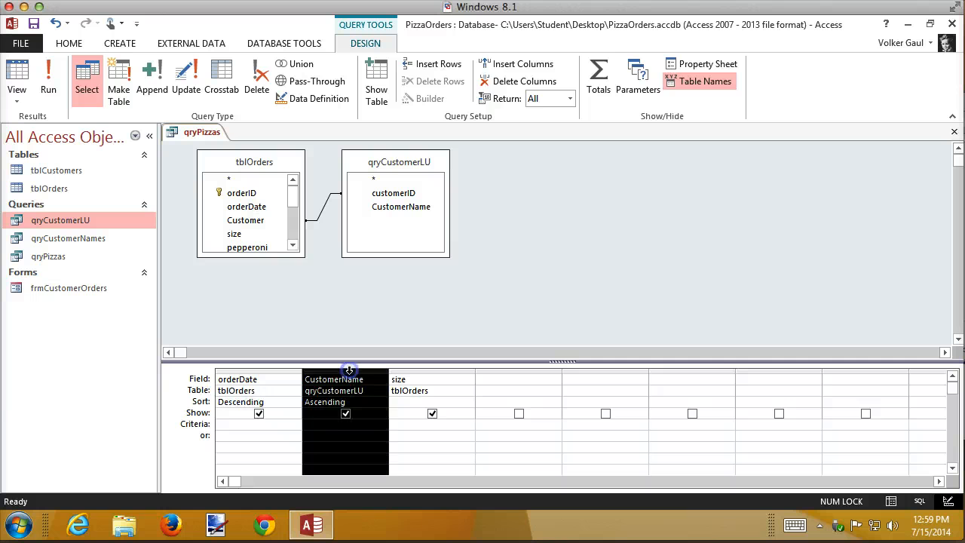
pyautogui.moveTo(349, 369); pyautogui.dragTo(273, 369)
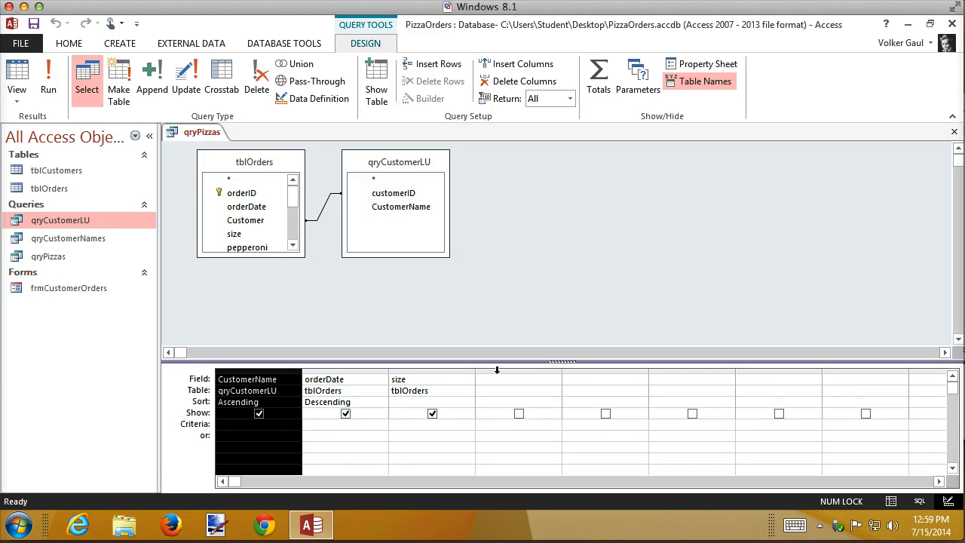
pyautogui.click(45, 81)
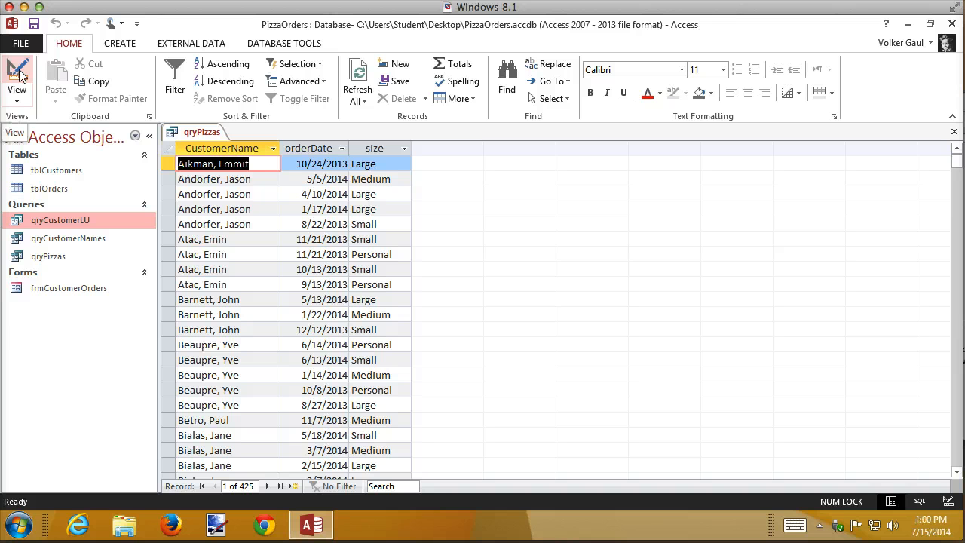
# - Move the orderDate column ahead of CustomerName in the datasheet and compare the column order with the query's design
pyautogui.click(312, 149)
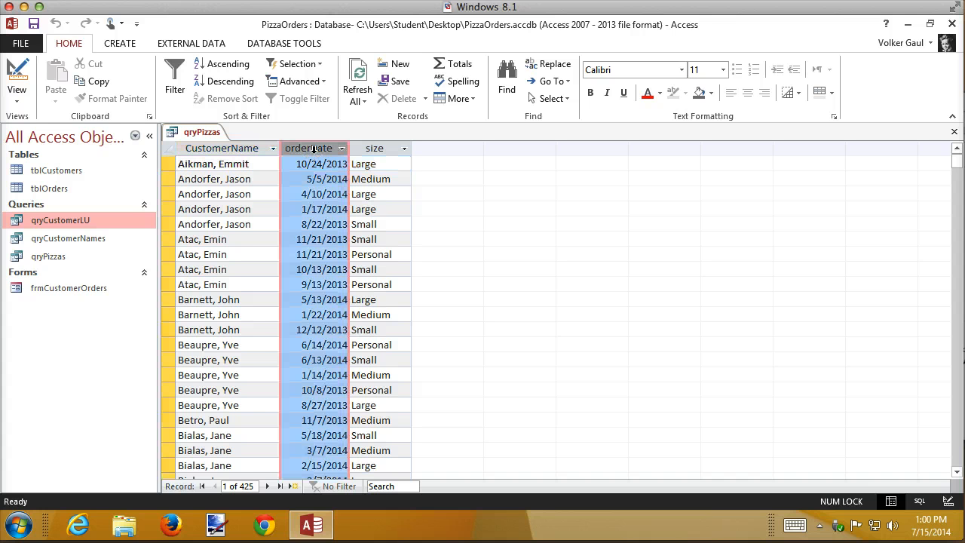
pyautogui.moveTo(313, 149); pyautogui.dragTo(225, 150)
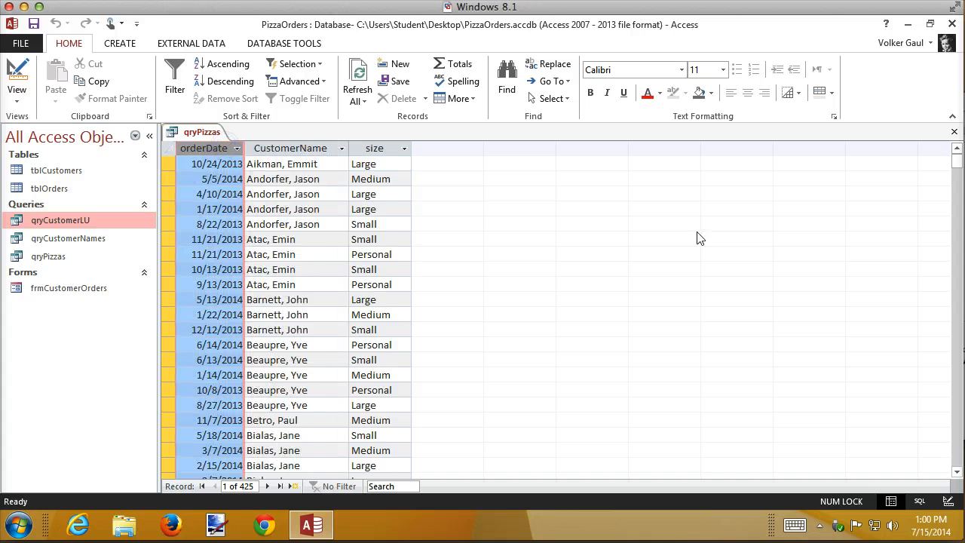
pyautogui.click(17, 76)
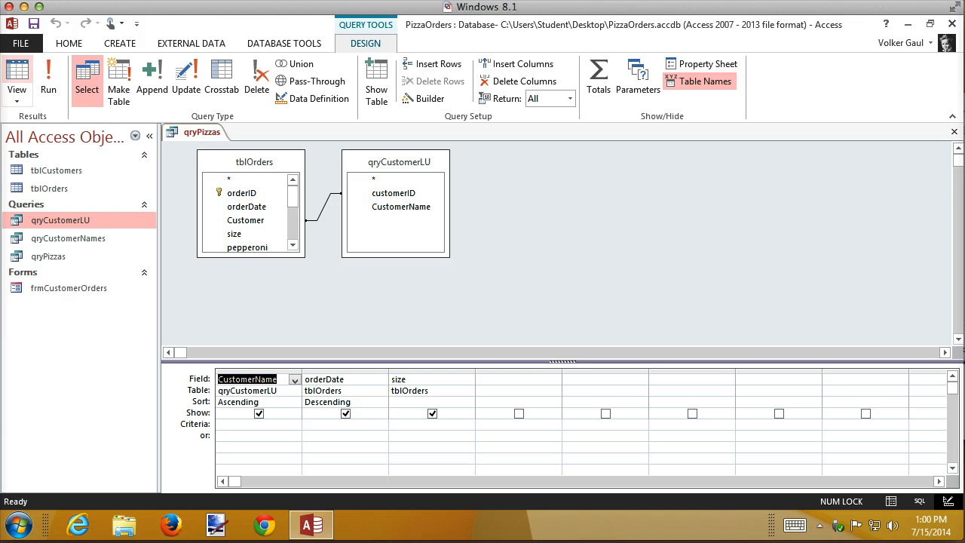
pyautogui.click(12, 70)
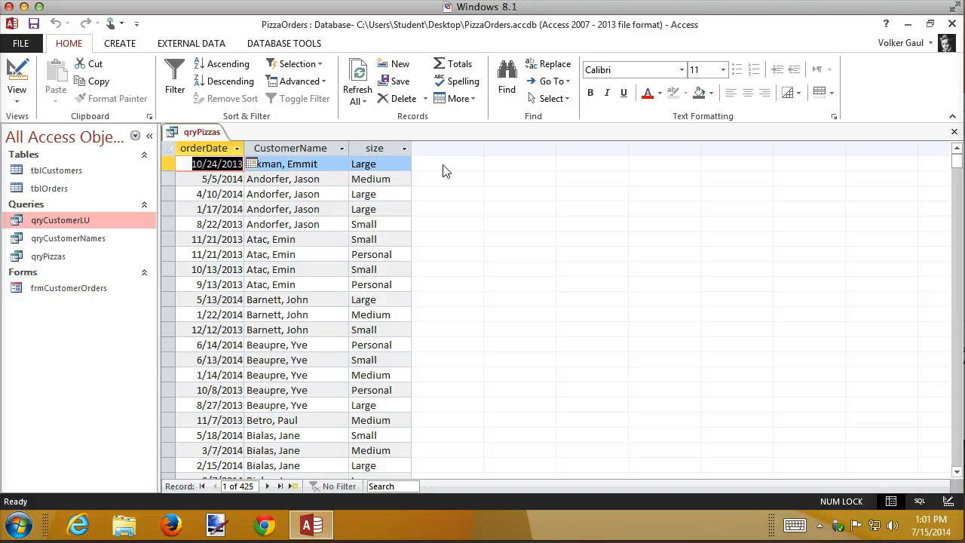
# - Open the Expression Builder for the empty query column after size and turn on the screen Magnifier
pyautogui.click(15, 74)
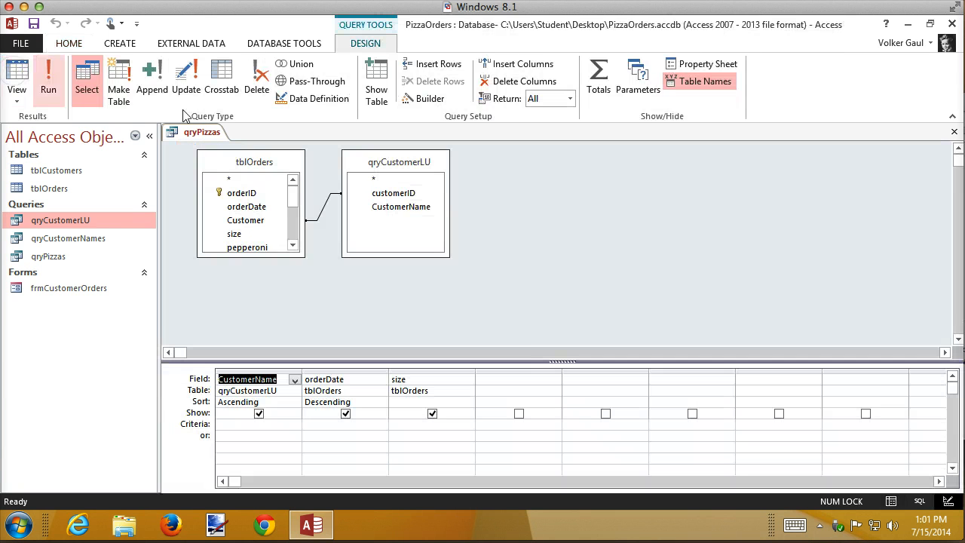
pyautogui.click(520, 377)
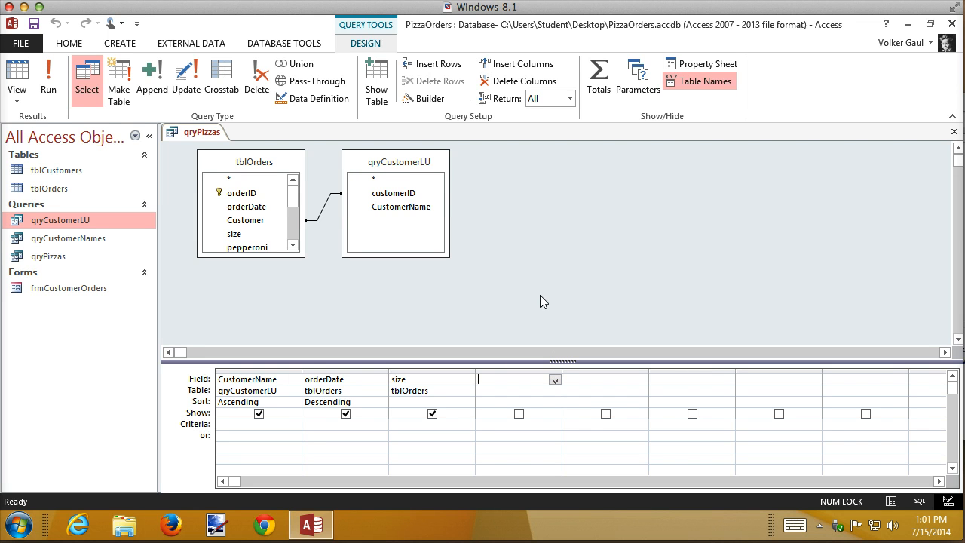
pyautogui.click(440, 101)
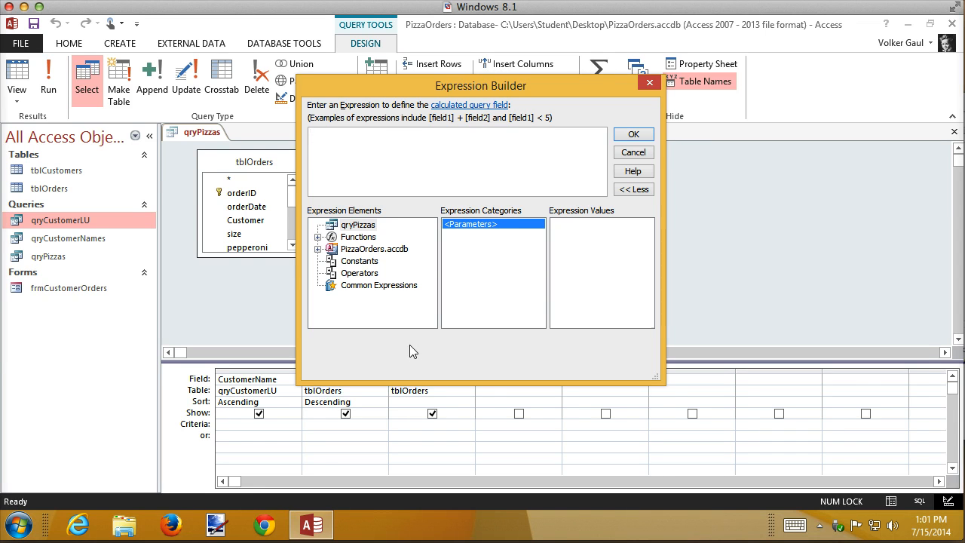
pyautogui.press('super+plus')
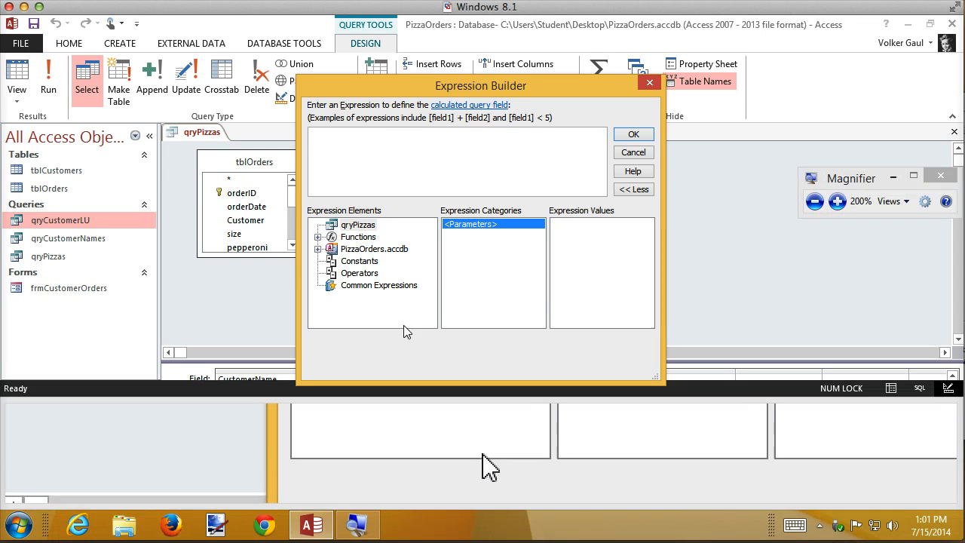
# - Expand the tables of PizzaOrders.accdb in the Expression Builder and examine the fields of tblOrders
pyautogui.doubleClick(362, 249)
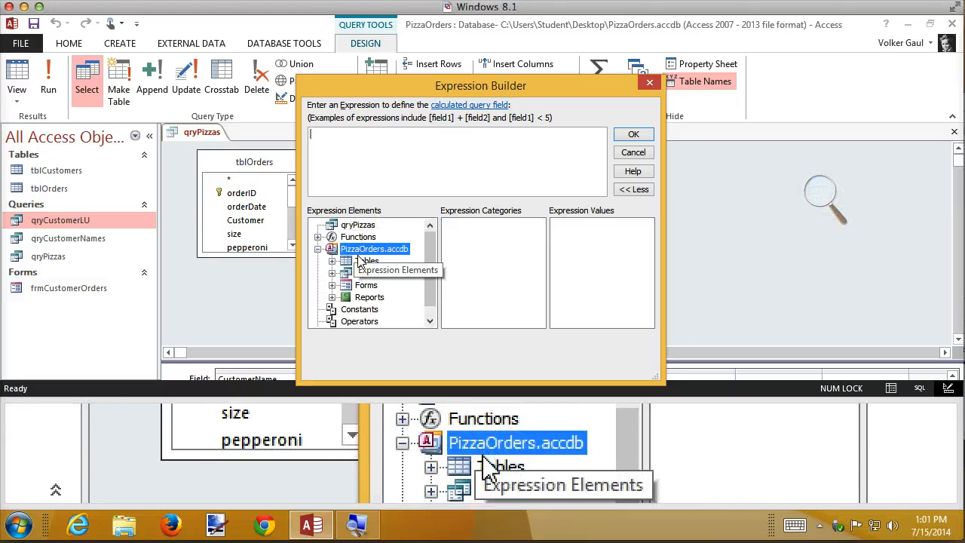
pyautogui.doubleClick(362, 261)
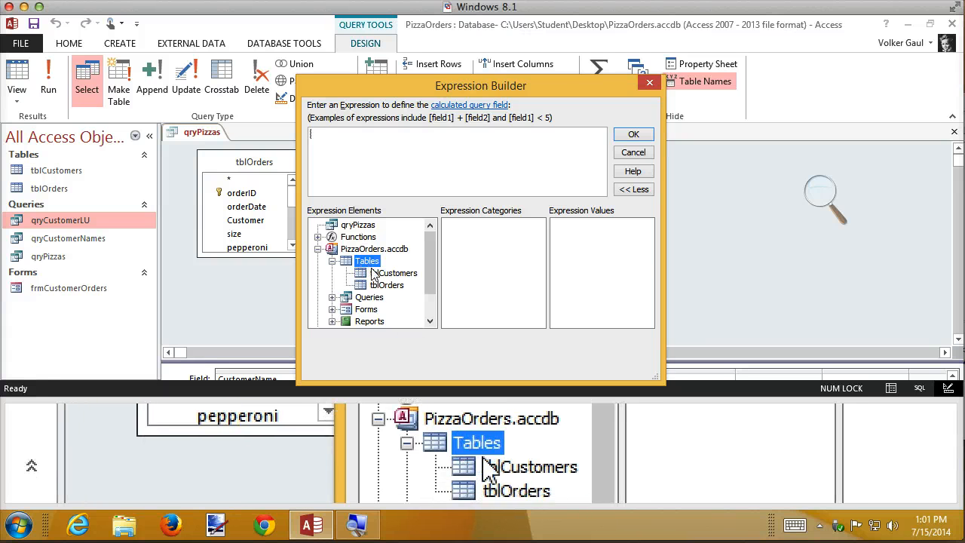
pyautogui.click(381, 285)
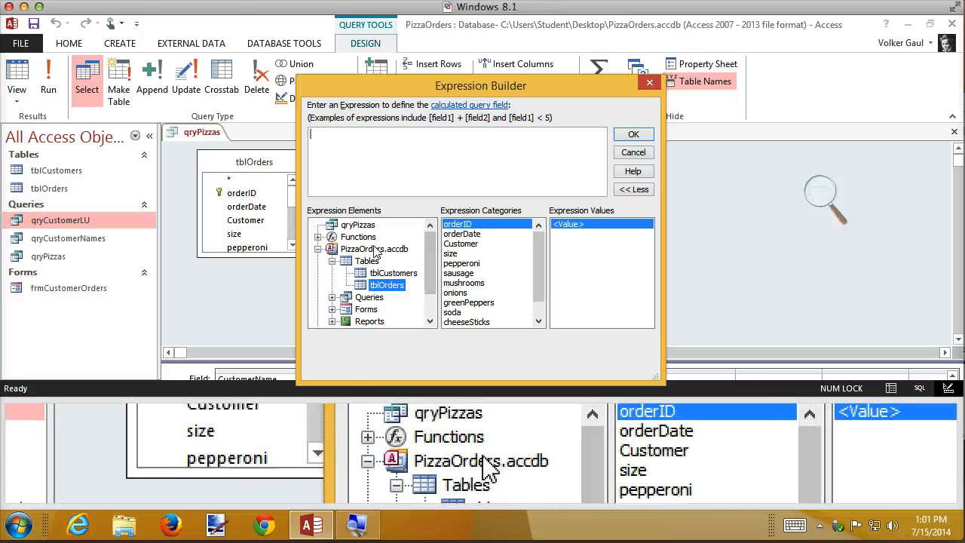
# - Insert the IIf function from the built-in Program Flow functions into the expression
pyautogui.click(318, 237)
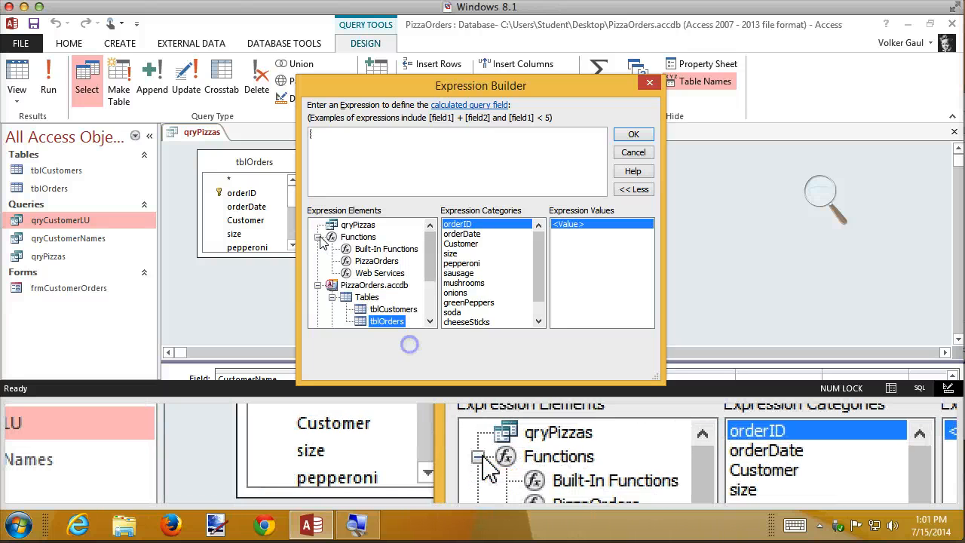
pyautogui.click(377, 250)
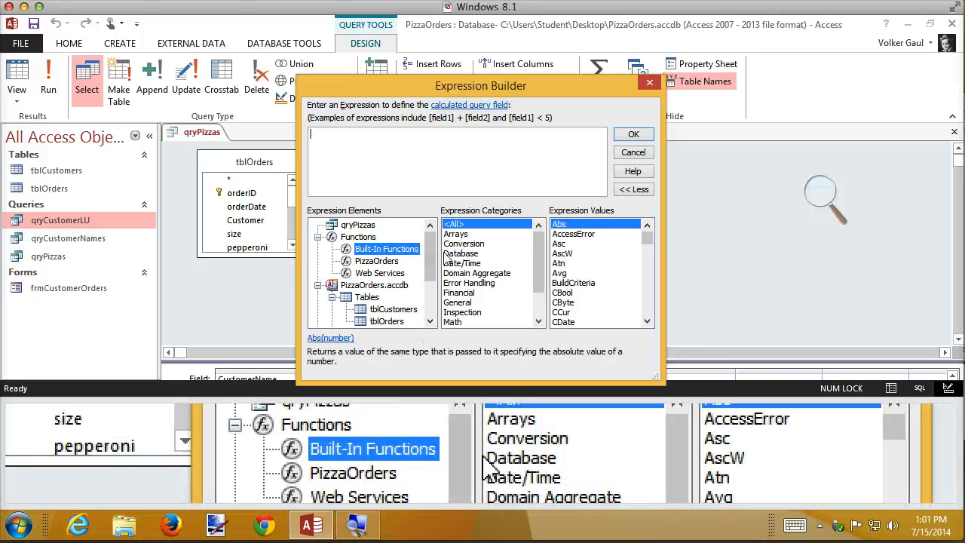
pyautogui.scroll(-2, 465, 268)
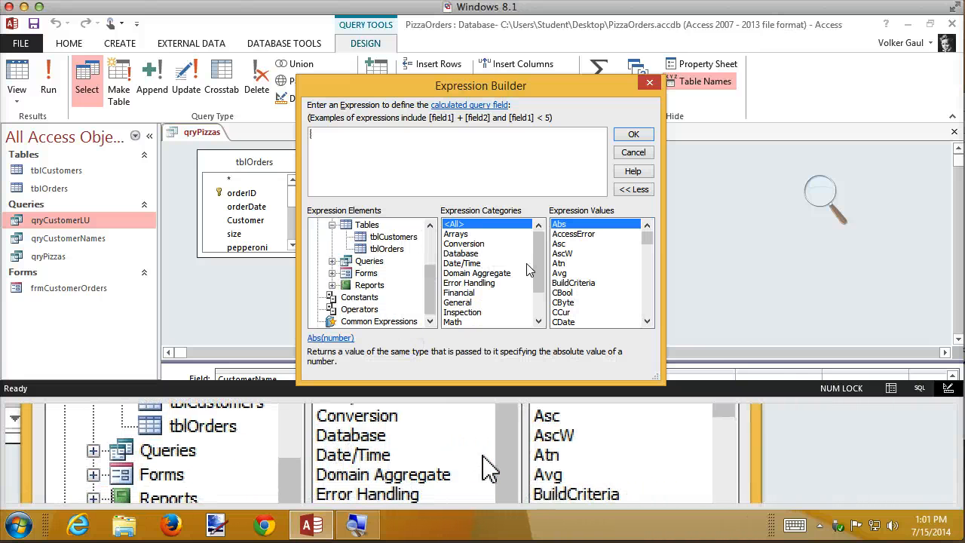
pyautogui.scroll(-2, 536, 269)
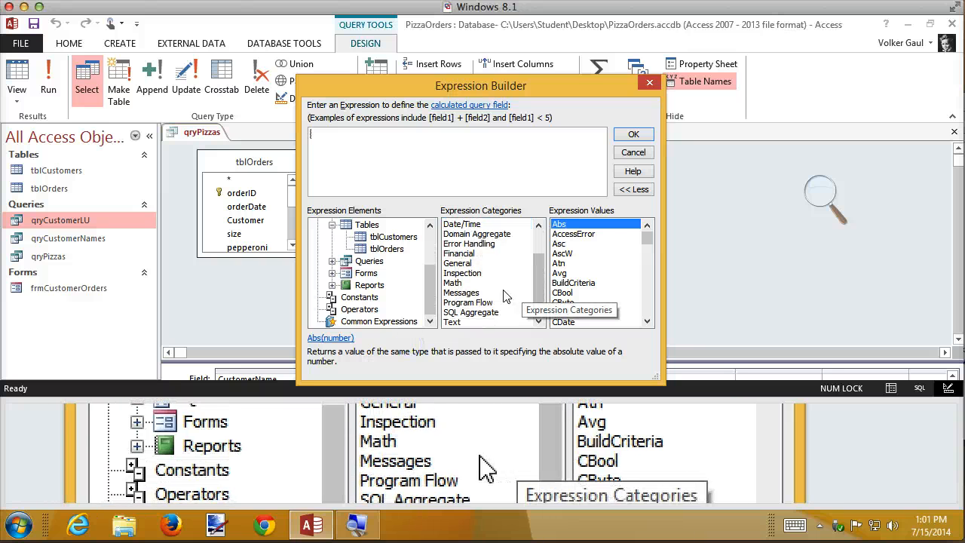
pyautogui.click(488, 302)
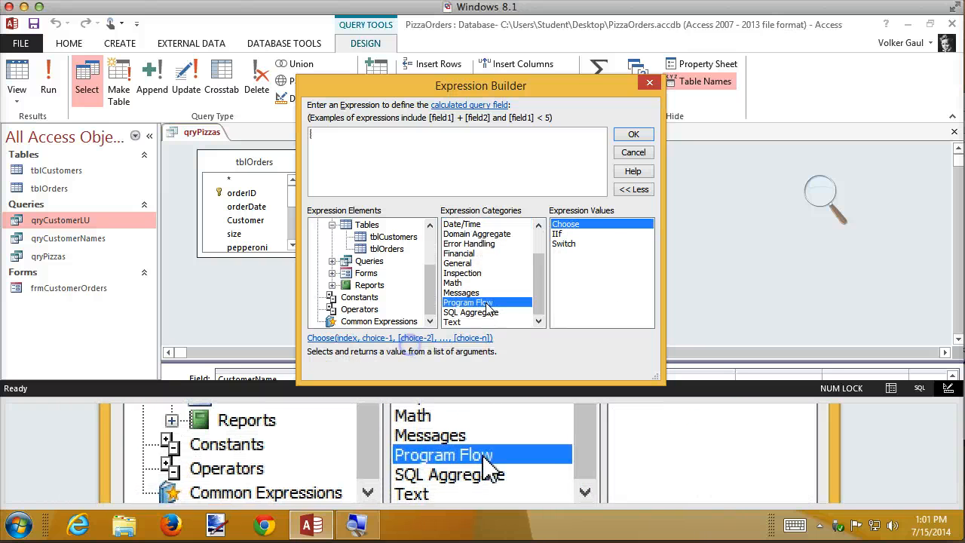
pyautogui.click(557, 234)
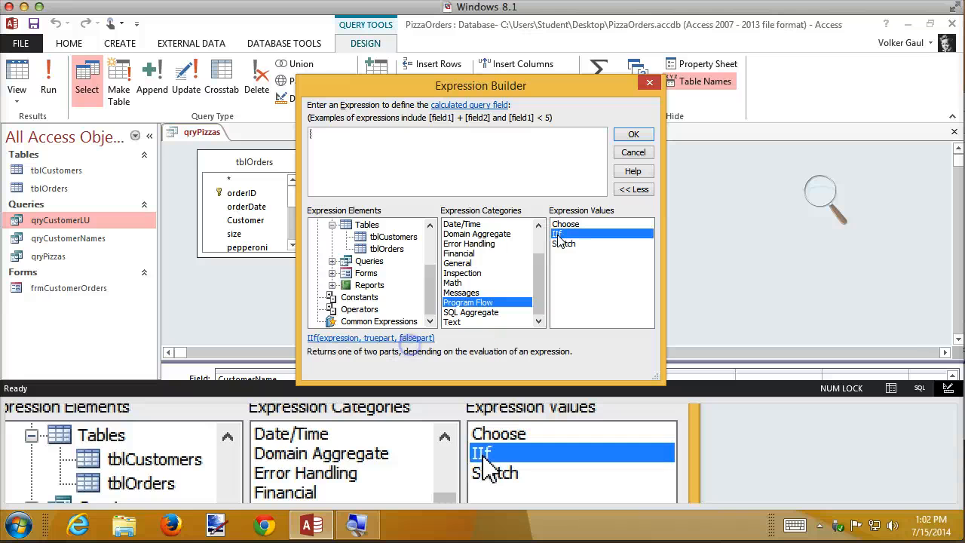
pyautogui.doubleClick(558, 234)
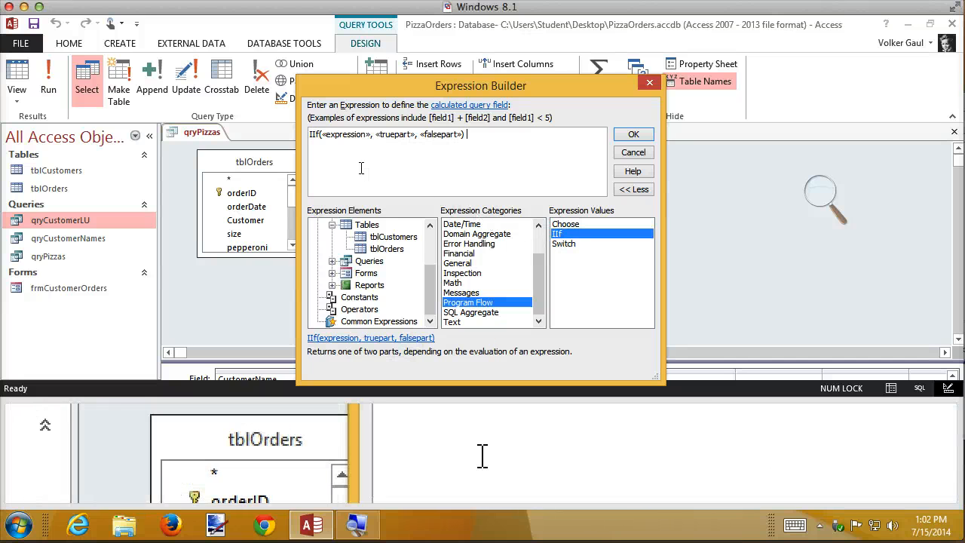
# - Replace the IIf function's expression placeholder with the pepperoni field
pyautogui.click(354, 168)
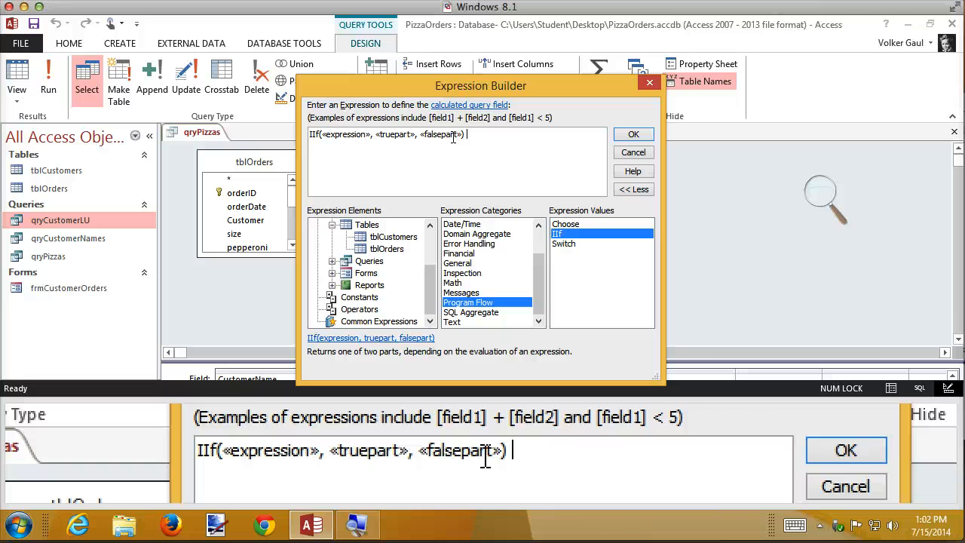
pyautogui.click(345, 134)
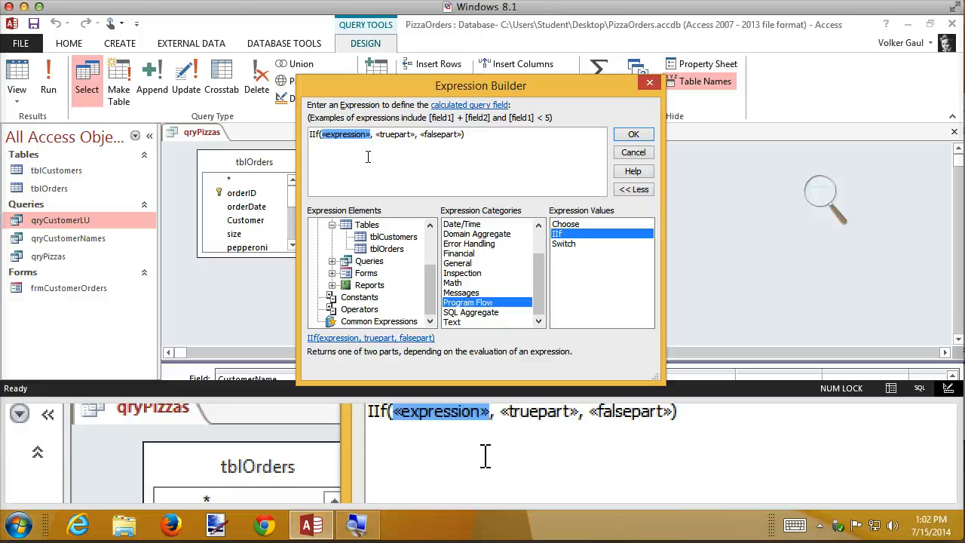
pyautogui.write('pepperoni')
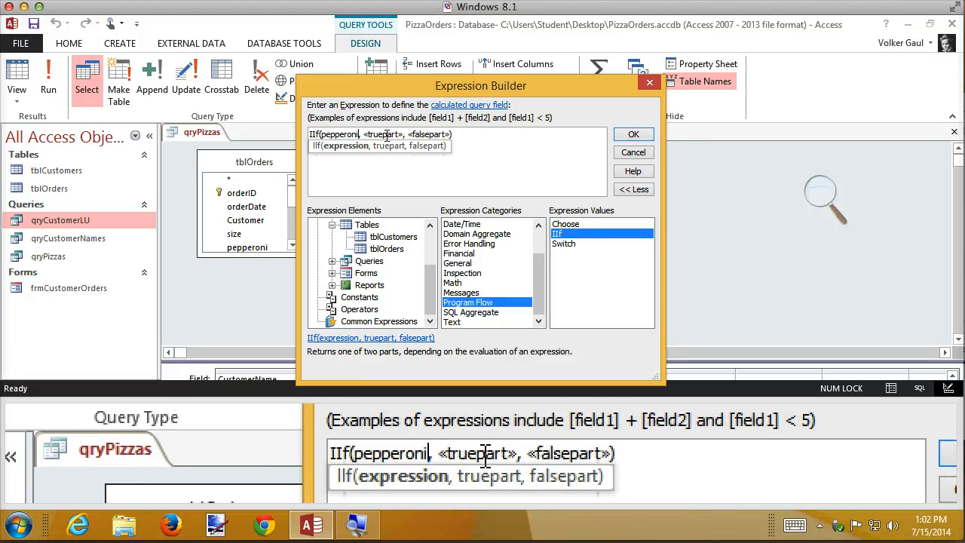
# - Set the pepperoni IIf function's true part to "Pepperoni" and its false part to the empty string ""
pyautogui.click(386, 134)
pyautogui.click(350, 135)
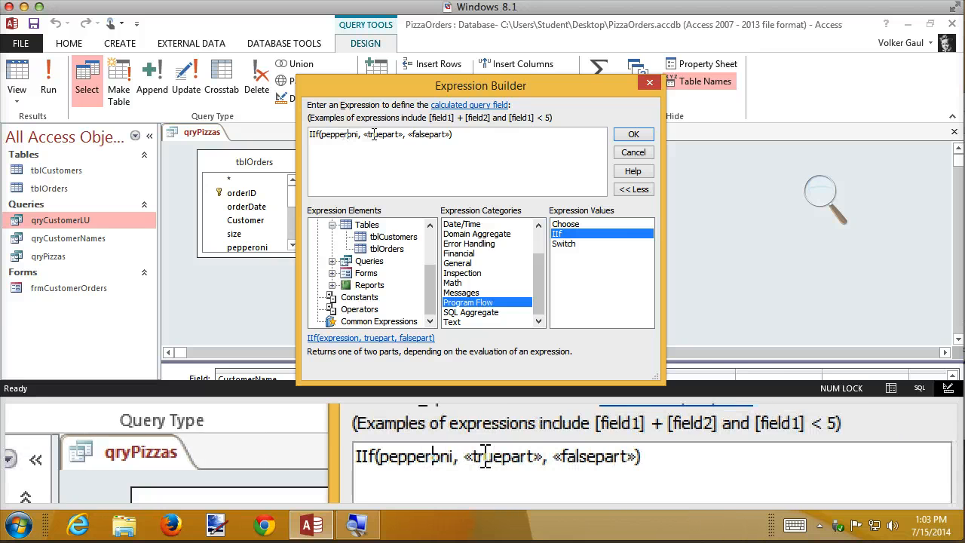
pyautogui.click(374, 136)
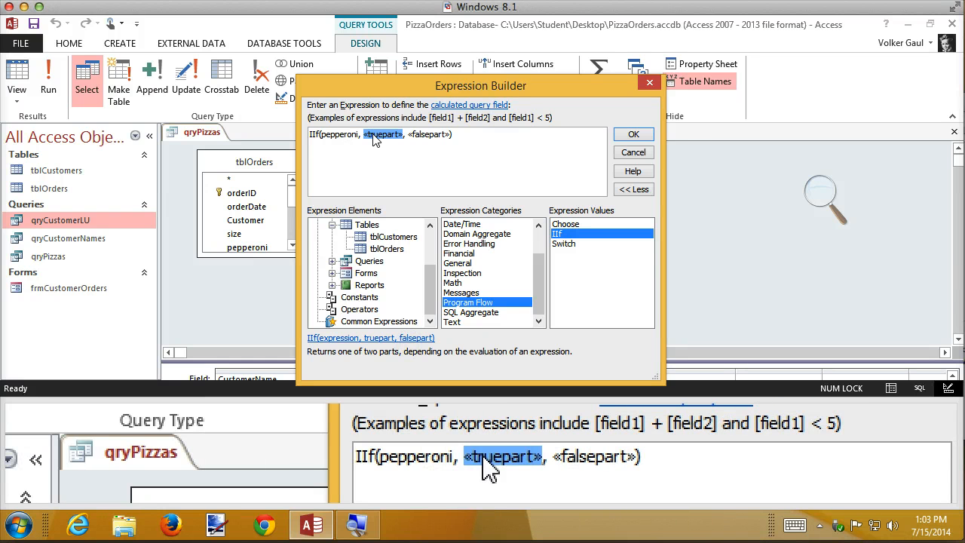
pyautogui.write('"P')
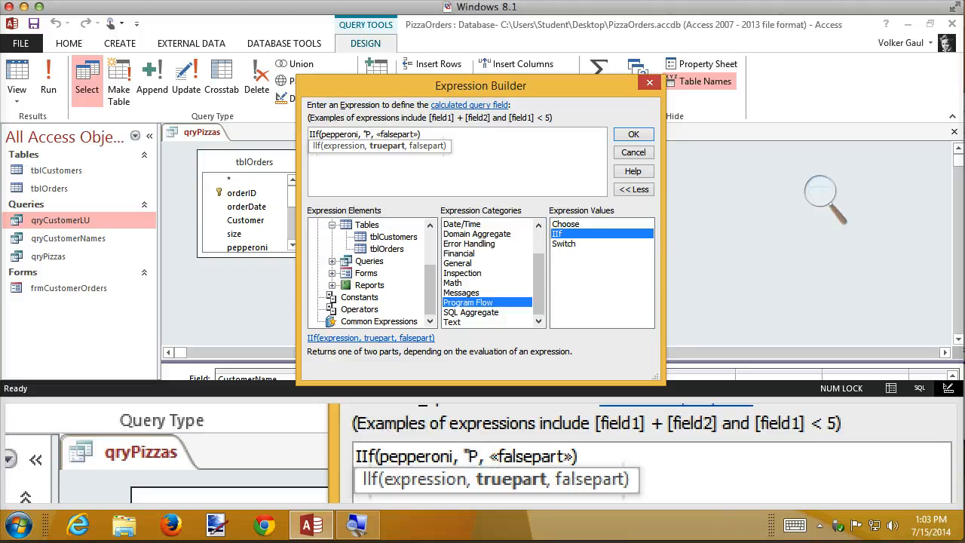
pyautogui.write('epperoni"')
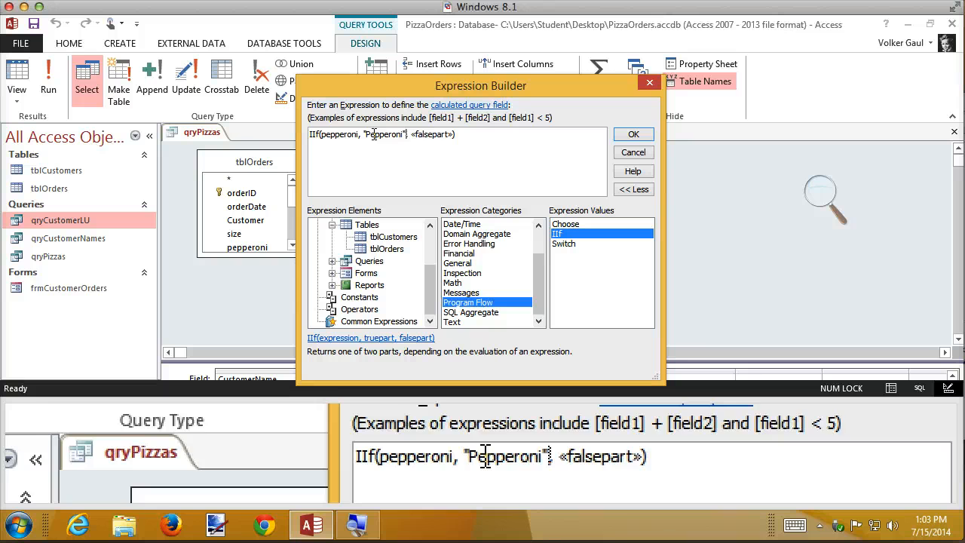
pyautogui.click(415, 134)
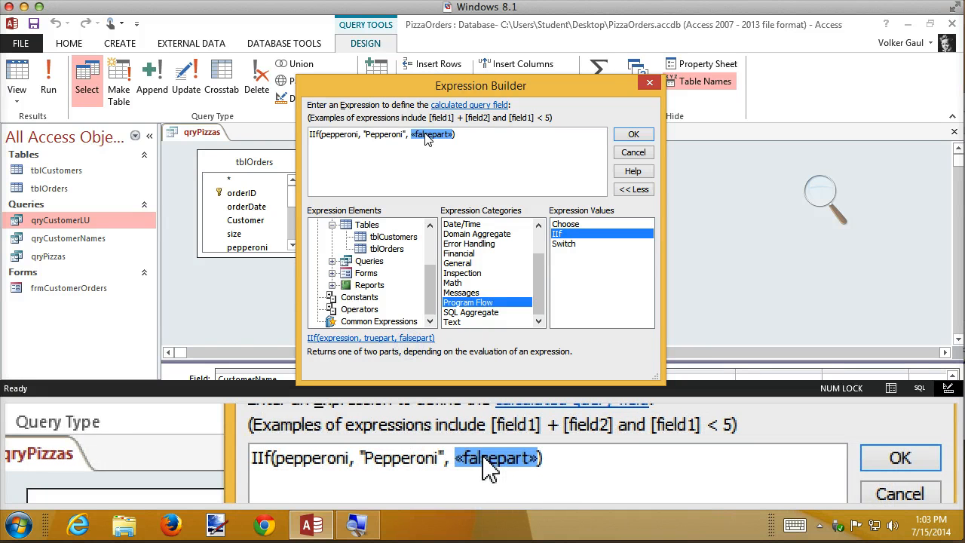
pyautogui.write('""')
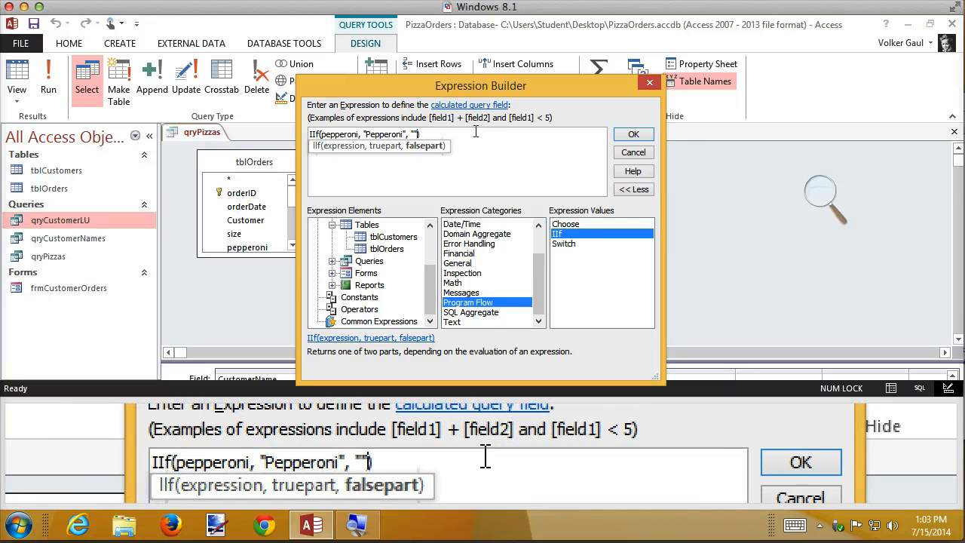
# - Name the calculated field Toppings at the start of the expression, accept it and run the query
pyautogui.press('Home')
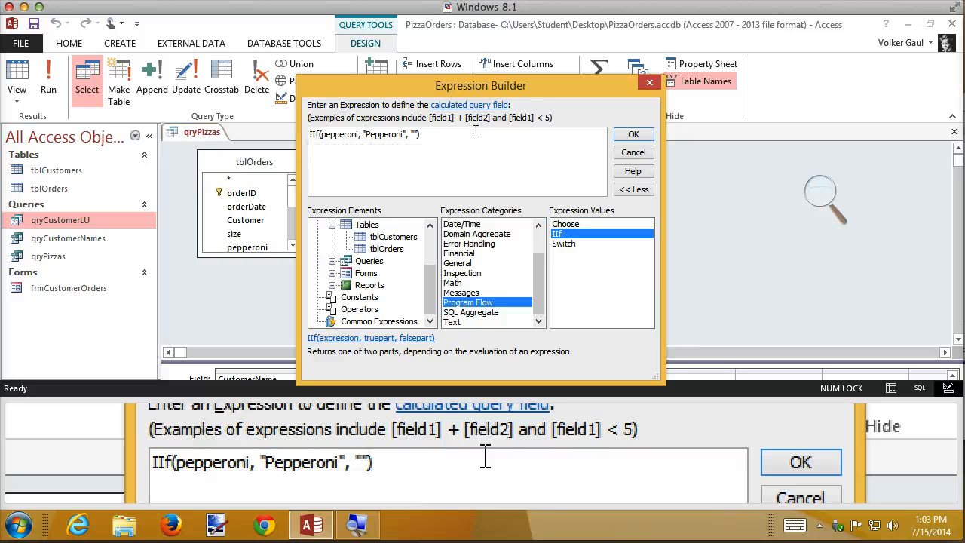
pyautogui.write('Toppings')
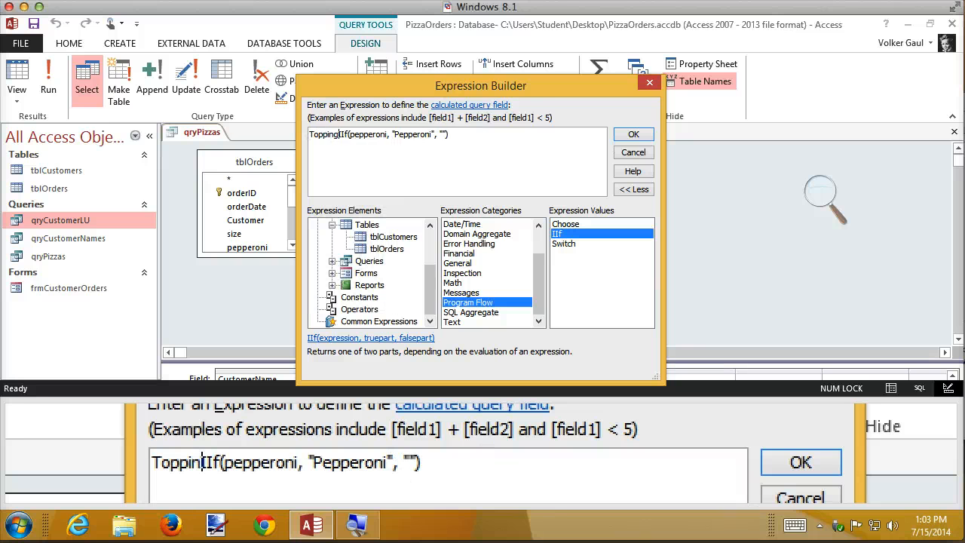
pyautogui.write(':')
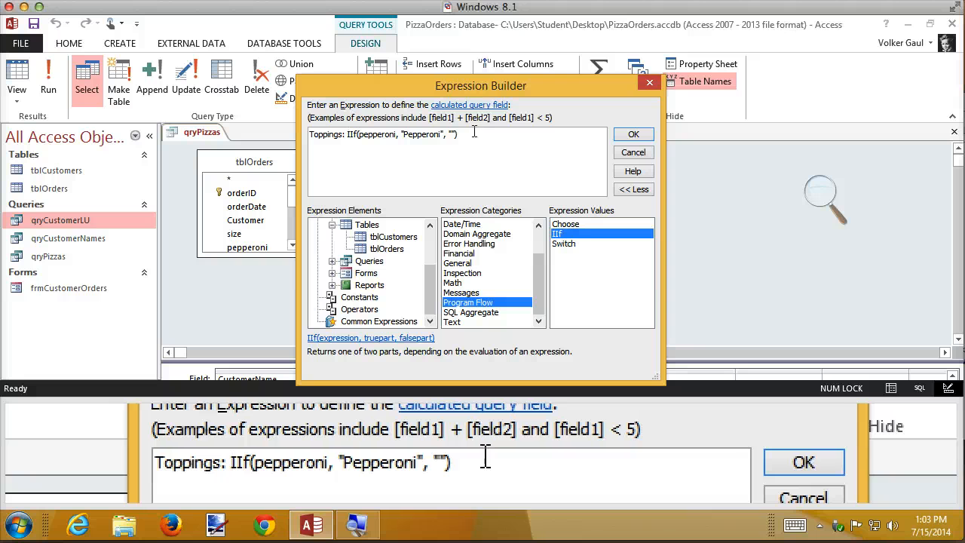
pyautogui.click(627, 135)
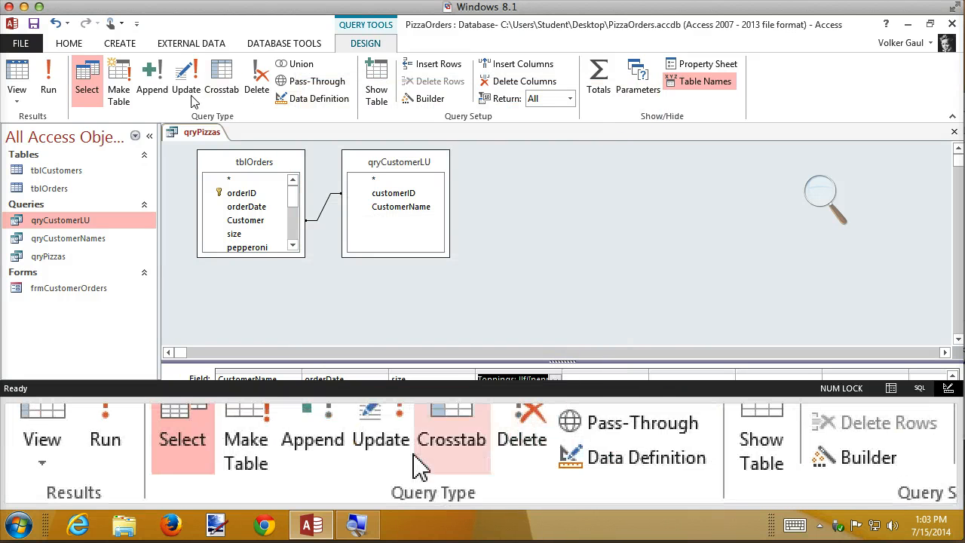
pyautogui.click(54, 77)
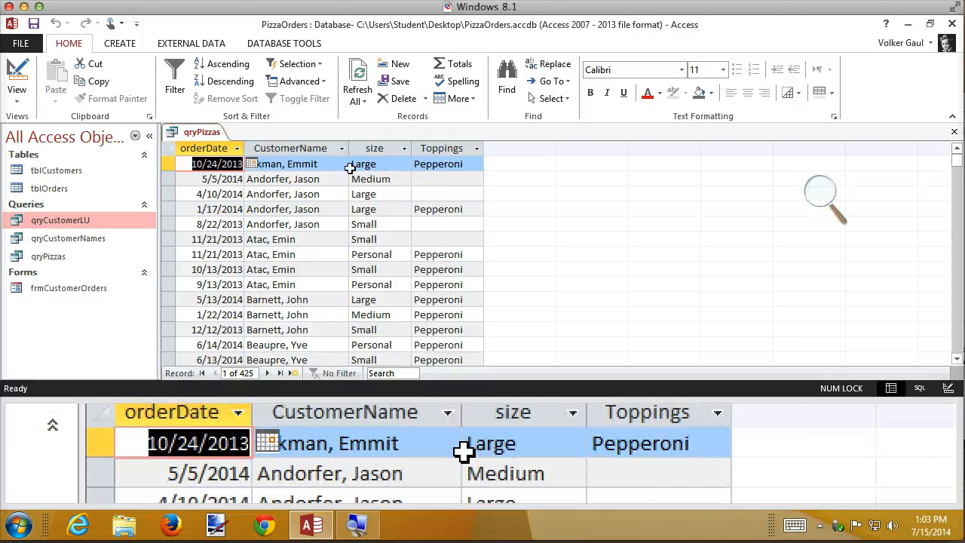
# - Reopen the Toppings expression in the query design's Expression Builder and append & with a new line after the pepperoni function
pyautogui.click(17, 77)
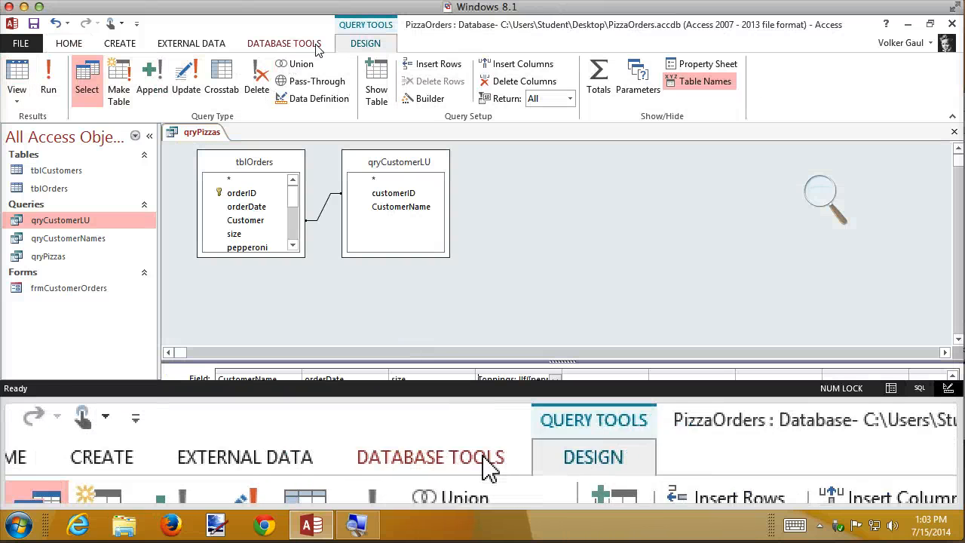
pyautogui.click(409, 344)
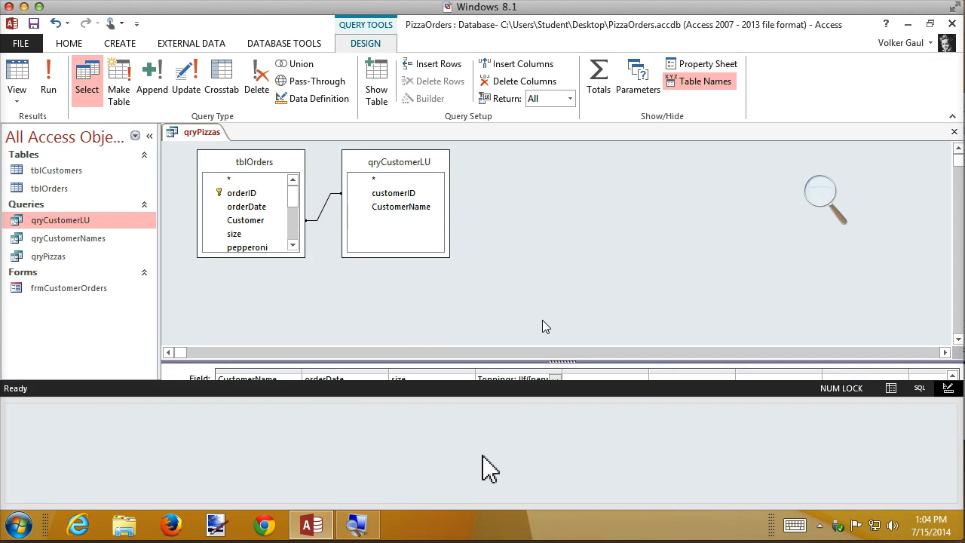
pyautogui.click(534, 378)
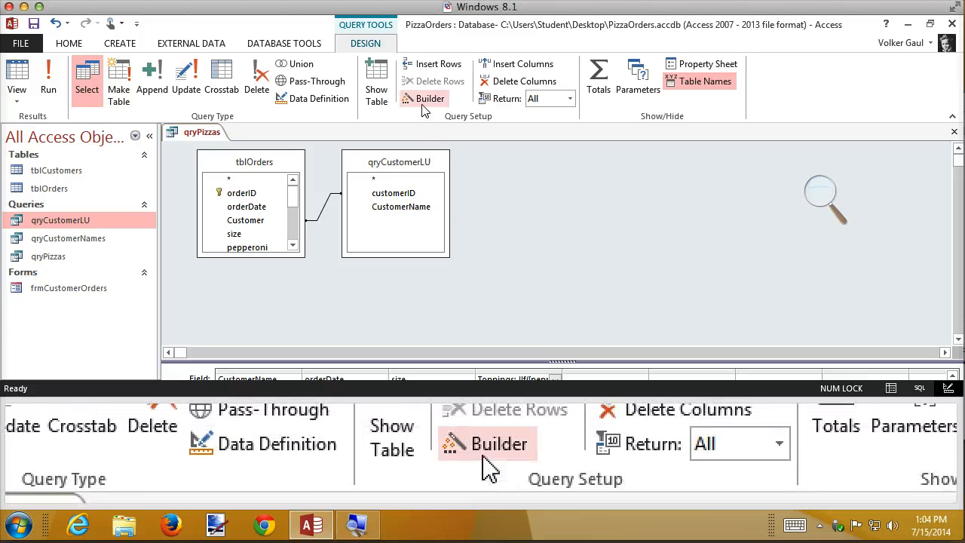
pyautogui.click(425, 110)
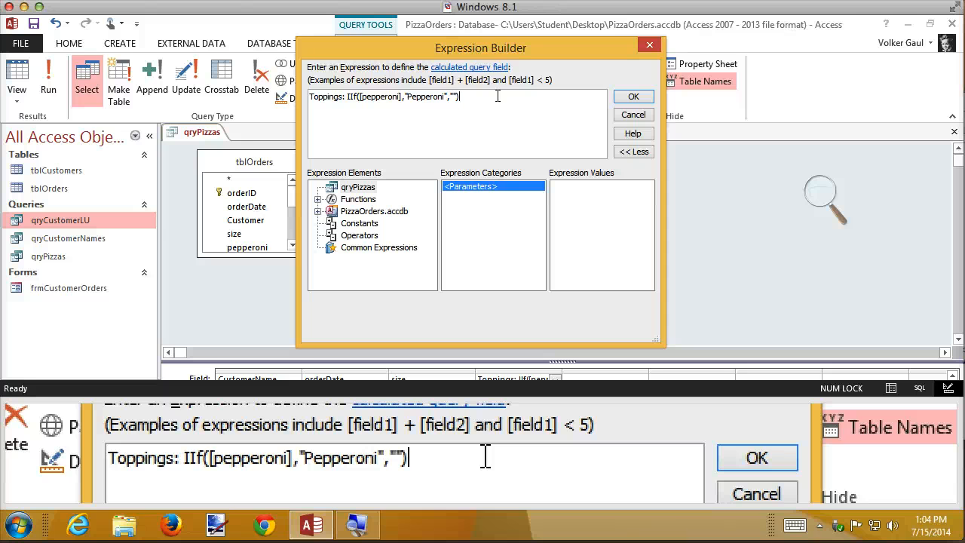
pyautogui.write('&')
pyautogui.hotkey('ctrl', 'Return')
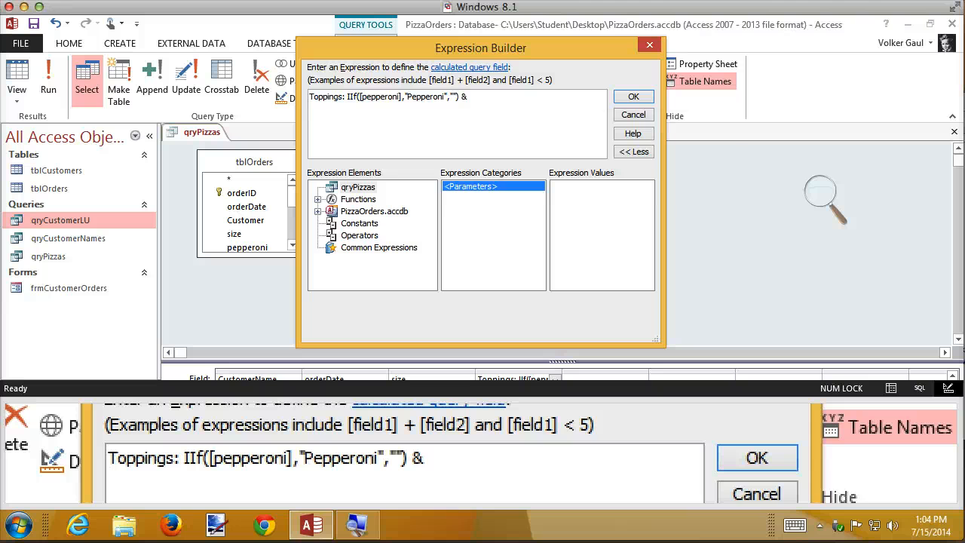
# - Enter IIf(sausage,"Sausage,"") & on the new line below the pepperoni function
pyautogui.write('iif')
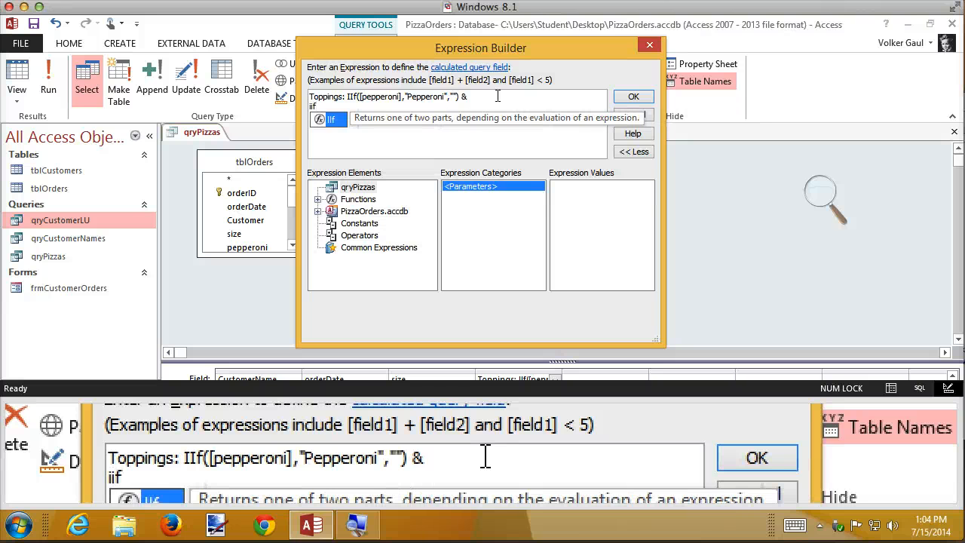
pyautogui.write('(')
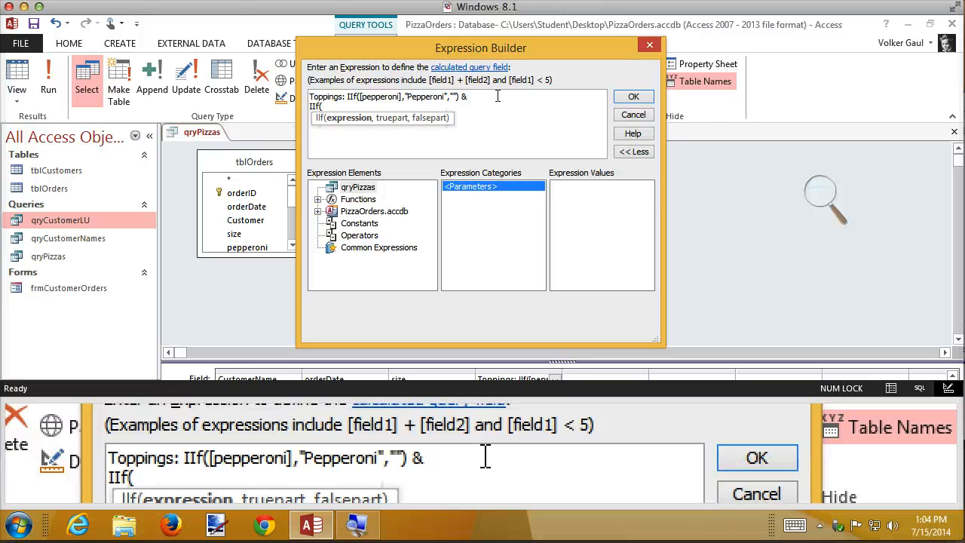
pyautogui.write('sausa')
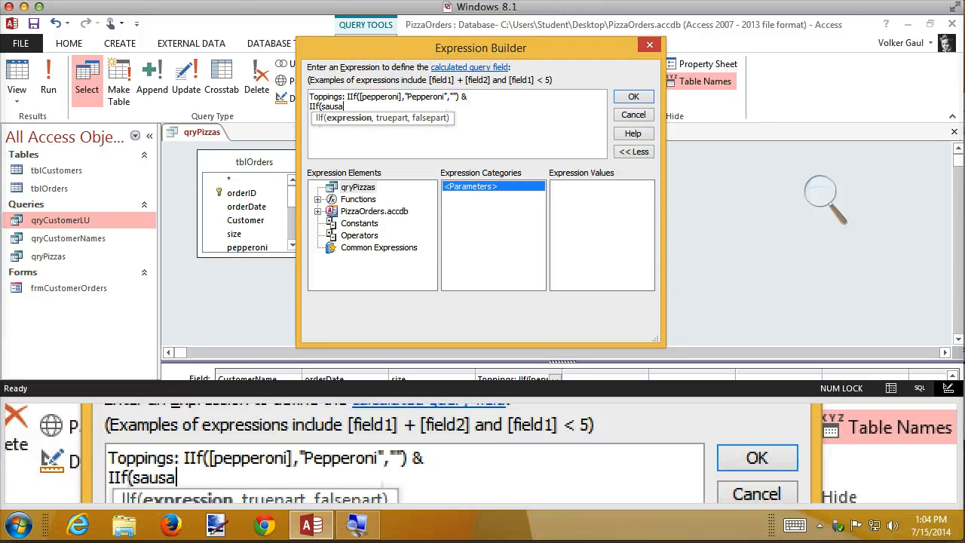
pyautogui.write('ge,')
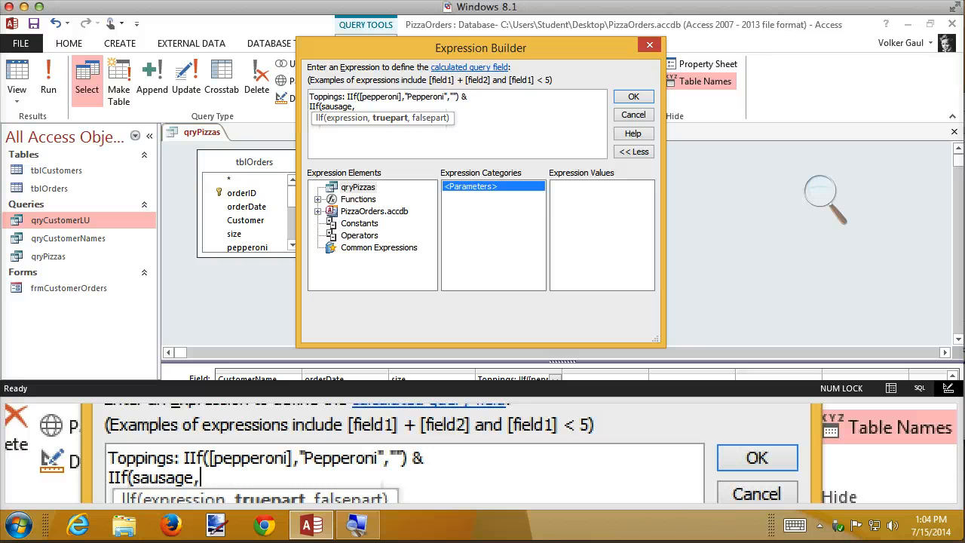
pyautogui.write('"sau')
pyautogui.press('BackSpace')
pyautogui.press('BackSpace')
pyautogui.press('BackSpace')
pyautogui.write('Sausage",')
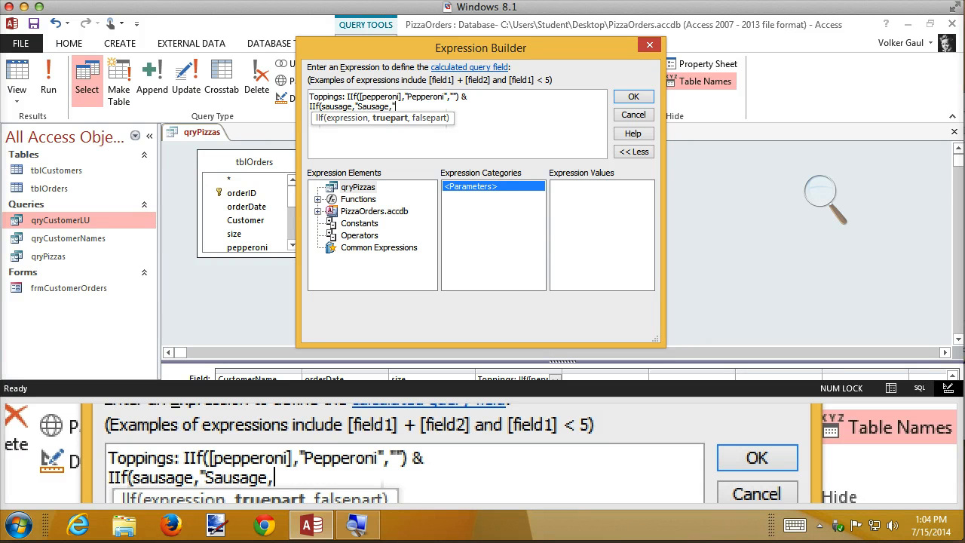
pyautogui.write('"") &')
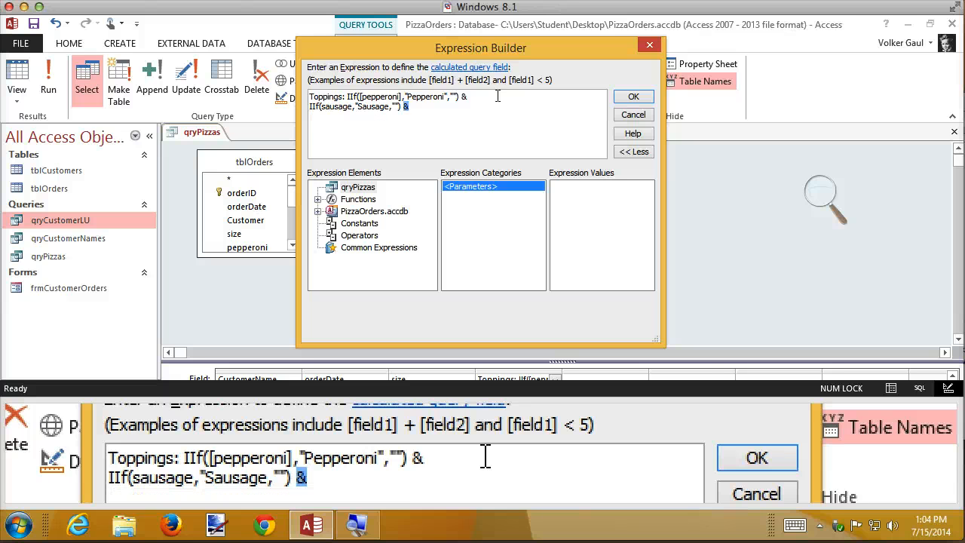
# - Paste three copies of the sausage IIf line below it and remove the trailing & from the last copy
pyautogui.hotkey('ctrl', 'shift', 'Left')
pyautogui.hotkey('ctrl', 'shift', 'Left')
pyautogui.hotkey('ctrl', 'shift', 'Left')
pyautogui.hotkey('ctrl', 'shift', 'Left')
pyautogui.hotkey('ctrl', 'shift', 'Left')
pyautogui.hotkey('shift', 'Left')
pyautogui.hotkey('shift', 'Left')
pyautogui.hotkey('shift', 'Left')
pyautogui.hotkey('ctrl', 'c')
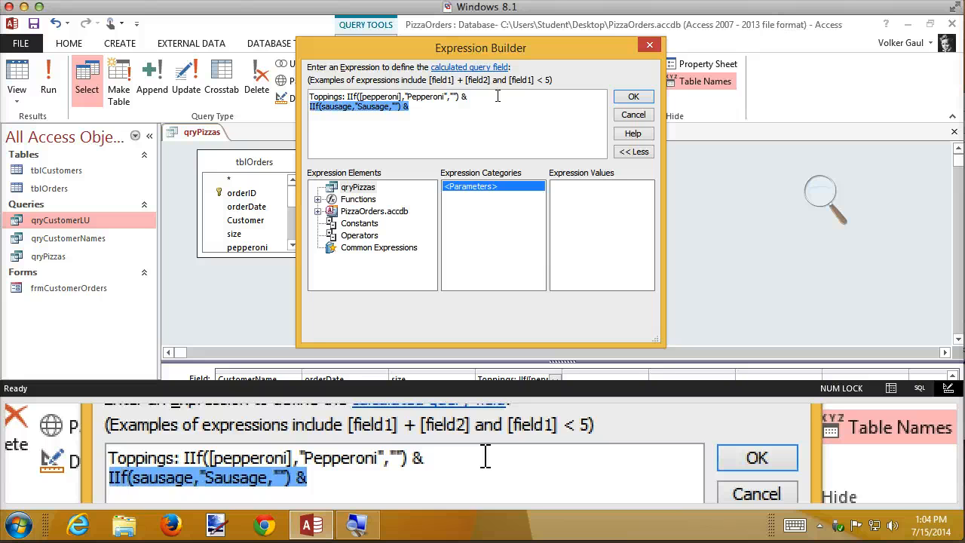
pyautogui.press('Left')
pyautogui.press('End')
pyautogui.press('Return')
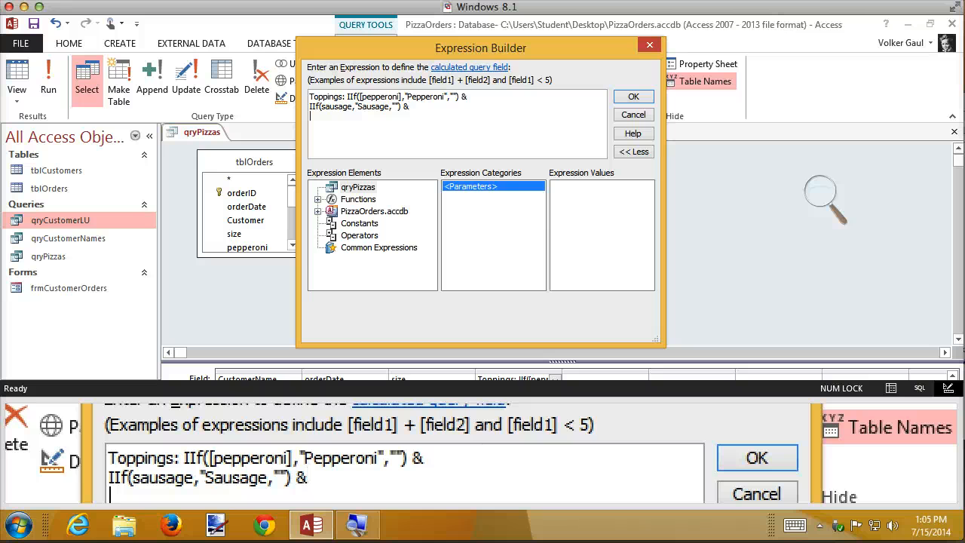
pyautogui.hotkey('ctrl', 'v')
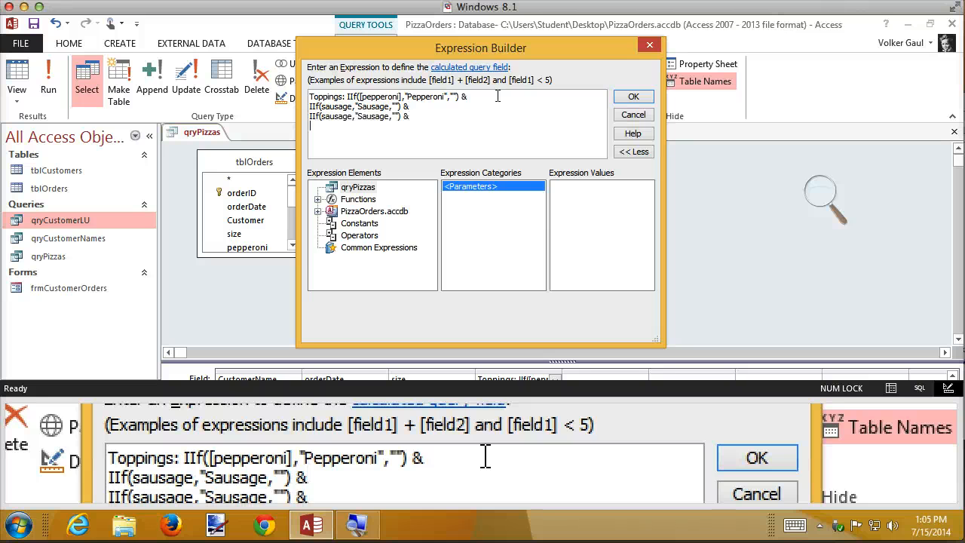
pyautogui.hotkey('ctrl', 'v')
pyautogui.hotkey('ctrl', 'v')
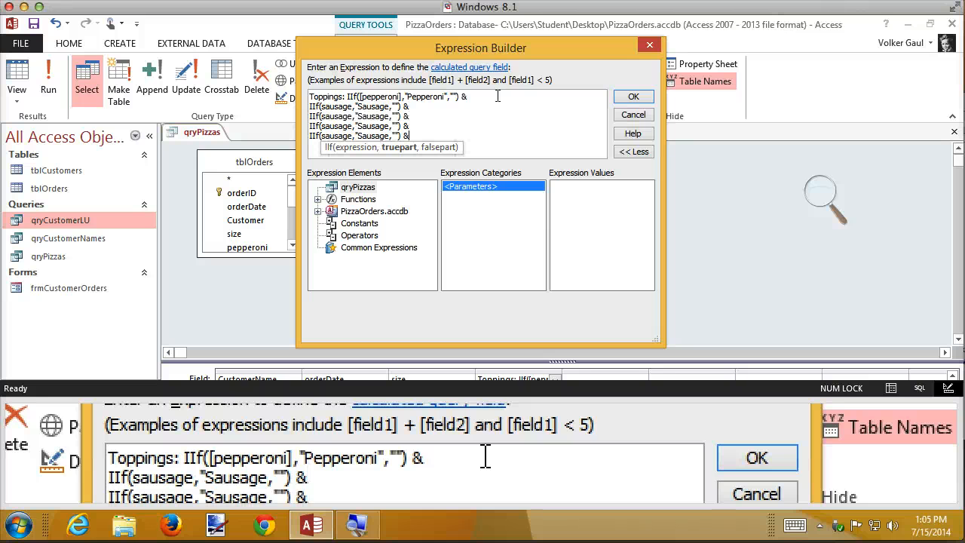
pyautogui.press('BackSpace')
pyautogui.press('BackSpace')
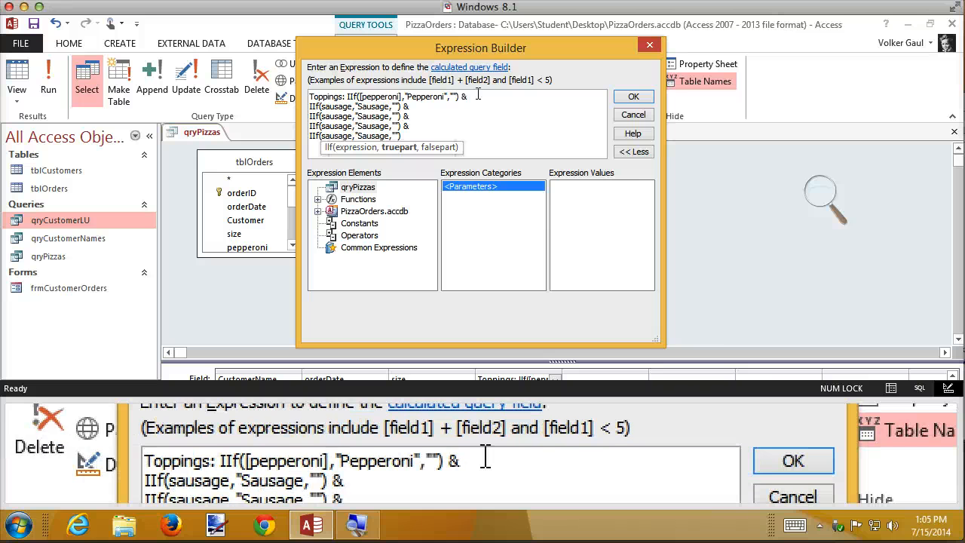
# - Change the first copied IIf line to test the mushrooms field and return "Mushrooms", including the closing quotation mark
pyautogui.doubleClick(340, 120)
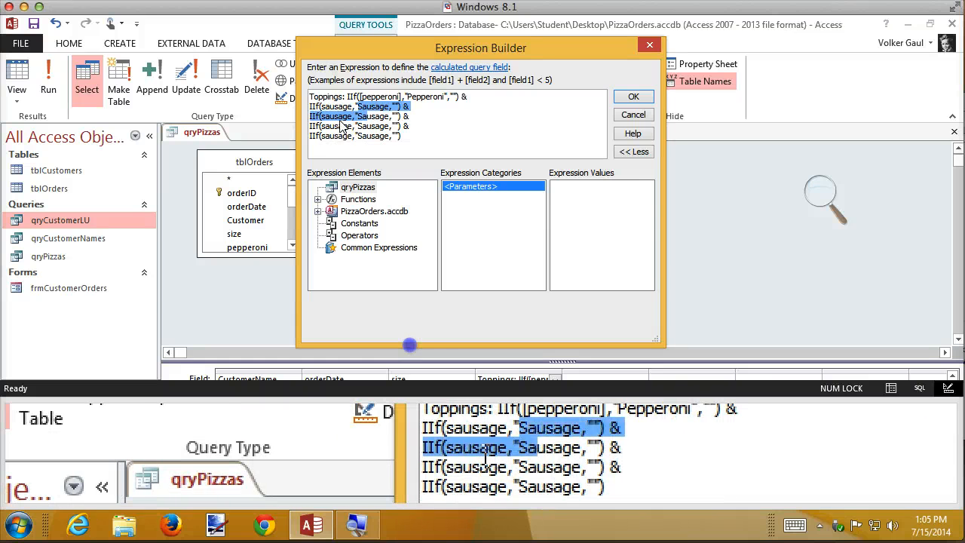
pyautogui.click(338, 116)
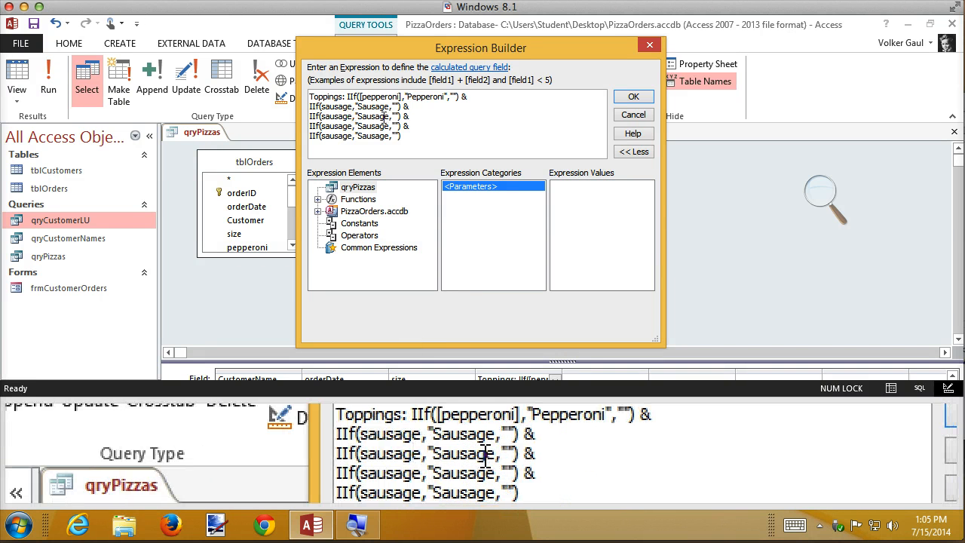
pyautogui.press('BackSpace')
pyautogui.press('BackSpace')
pyautogui.press('BackSpace')
pyautogui.press('BackSpace')
pyautogui.press('BackSpace')
pyautogui.press('BackSpace')
pyautogui.press('BackSpace')
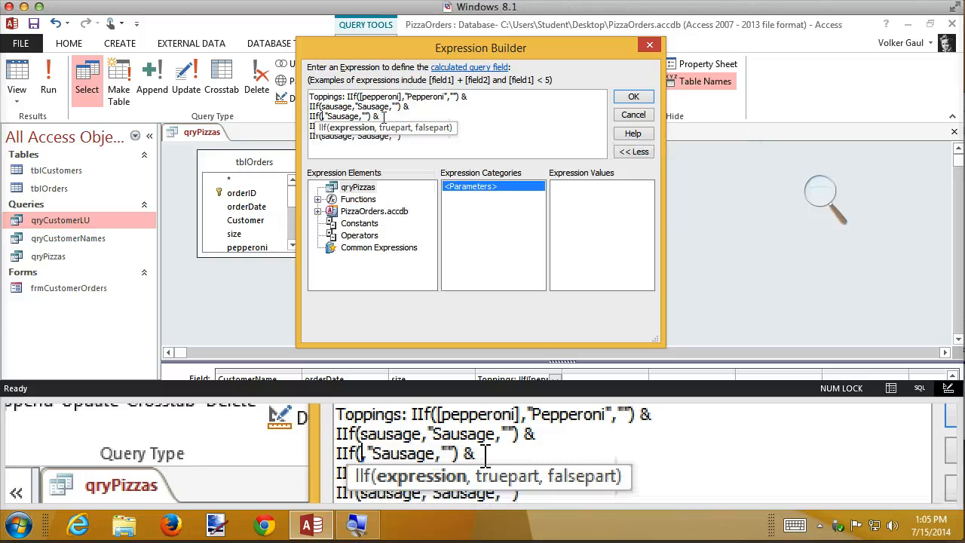
pyautogui.write('mushrooms')
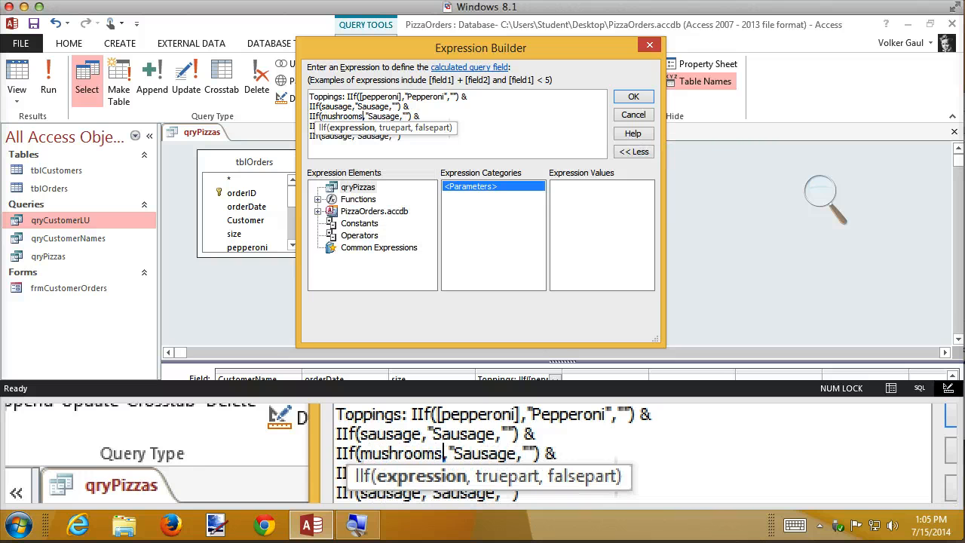
pyautogui.moveTo(367, 117); pyautogui.dragTo(385, 119)
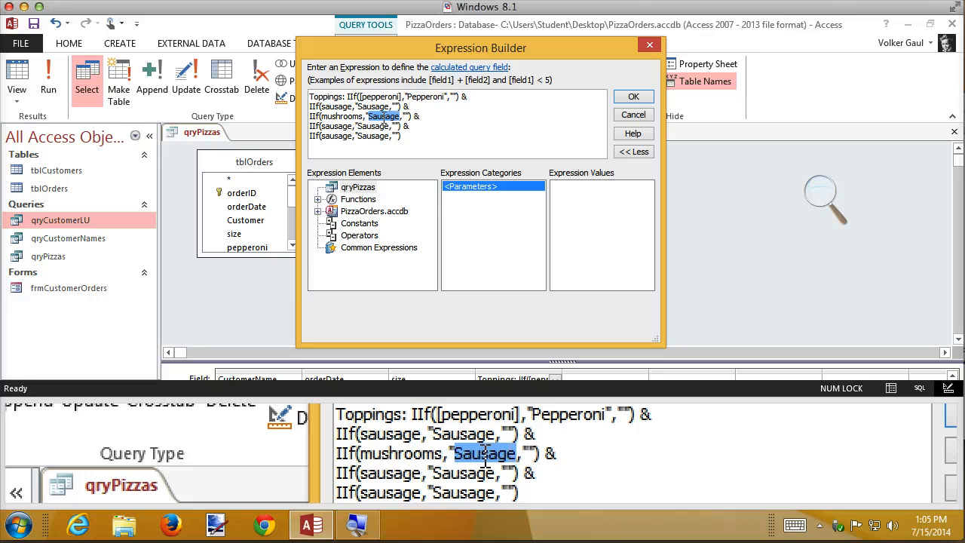
pyautogui.write('Mus')
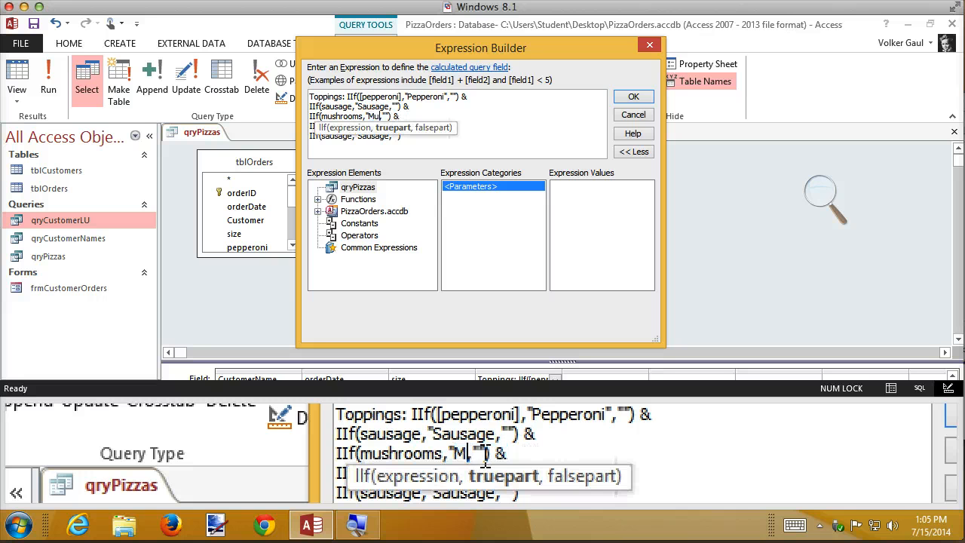
pyautogui.write('hrooms')
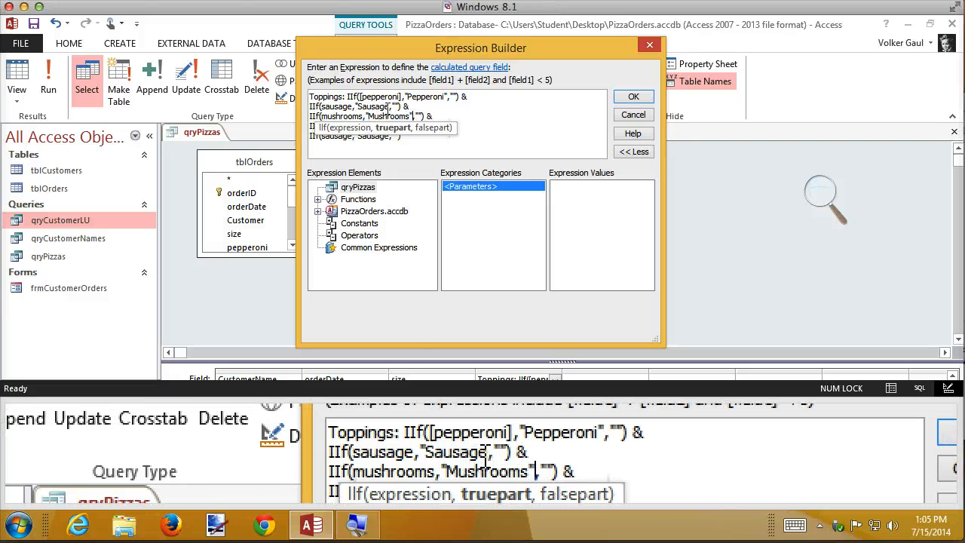
# - Add the missing closing quotation mark after Sausage in the first sausage IIf line
pyautogui.click(388, 109)
pyautogui.write('"')
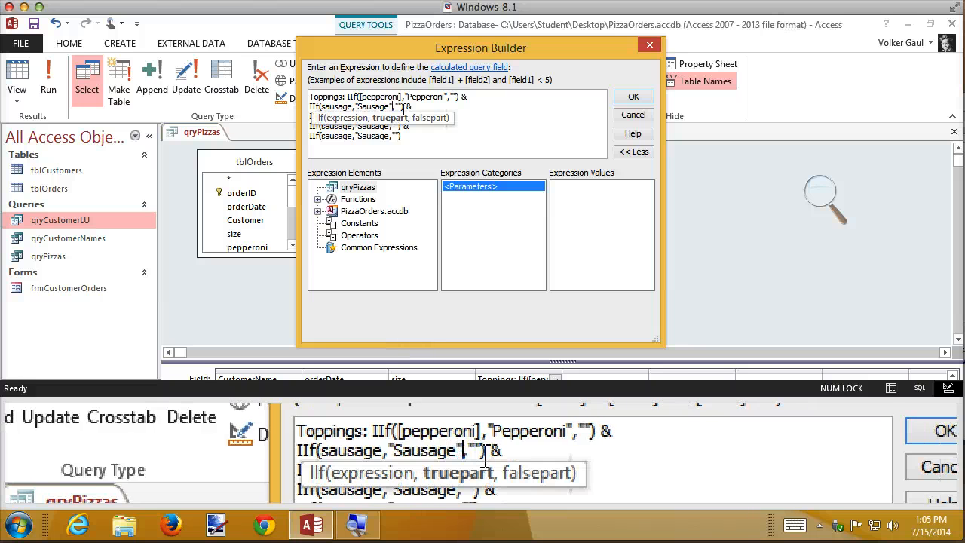
# - In the second copied IIf line, replace the returned text Sausage with "Onions", including the closing quotation mark
pyautogui.click(390, 126)
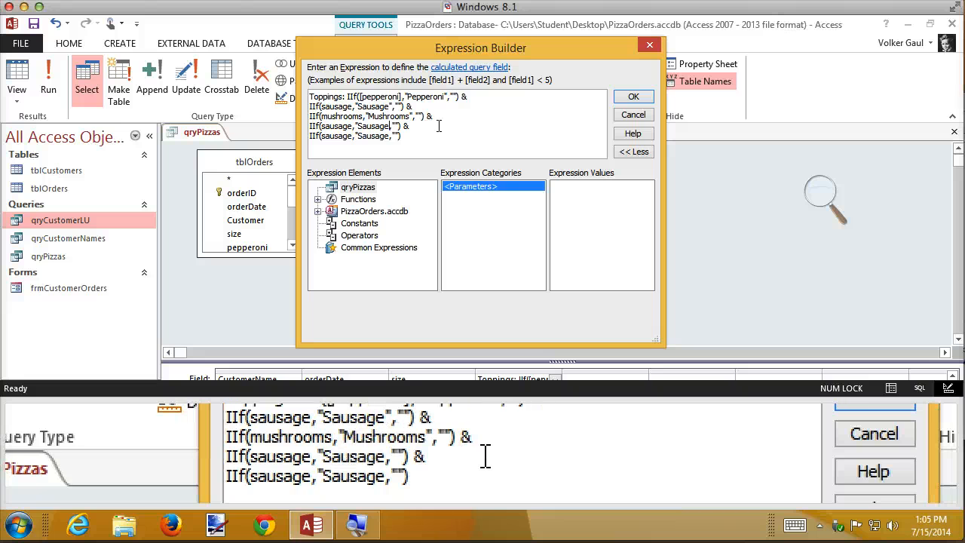
pyautogui.press('BackSpace')
pyautogui.press('BackSpace')
pyautogui.press('BackSpace')
pyautogui.press('BackSpace')
pyautogui.press('BackSpace')
pyautogui.press('BackSpace')
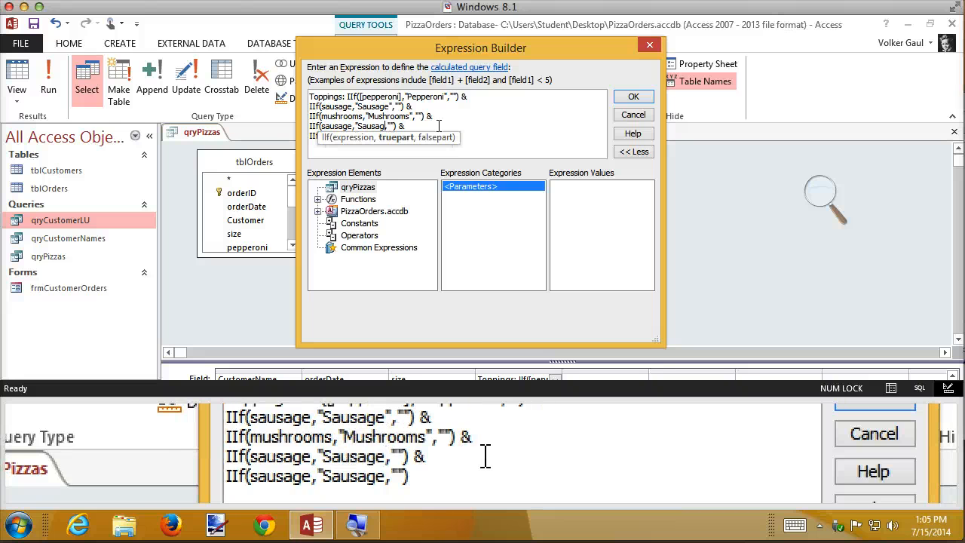
pyautogui.press('BackSpace')
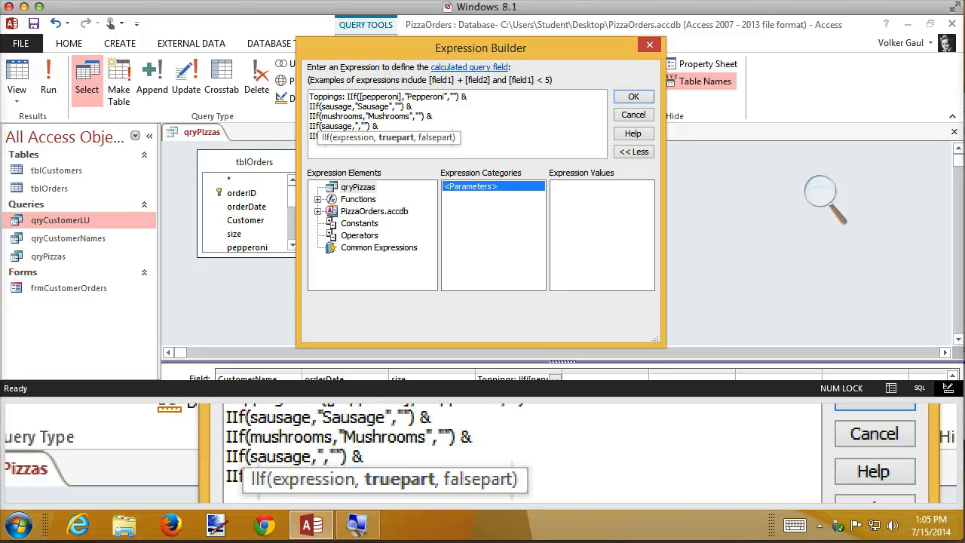
pyautogui.write('Onions')
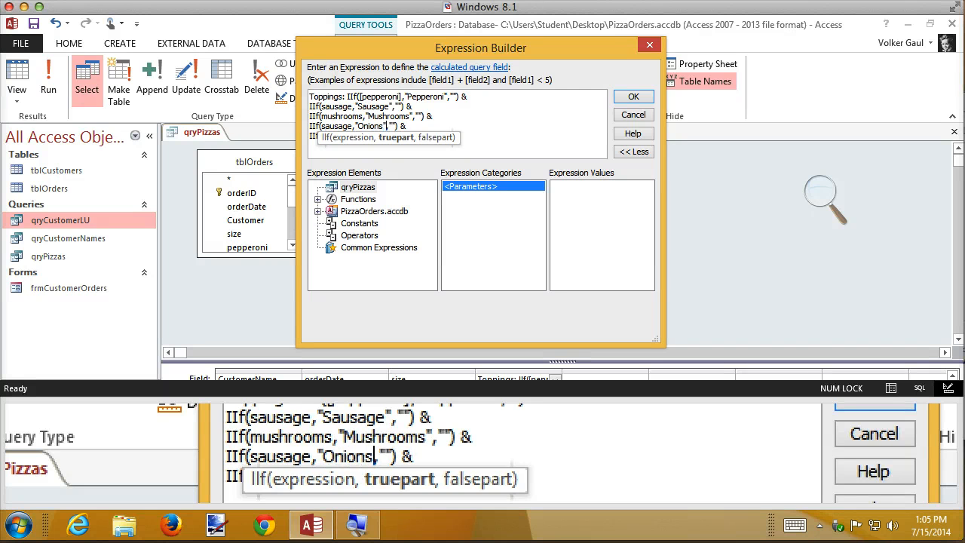
# - Change the field tested in the "Onions" IIf line from sausage to onions
pyautogui.press('Left')
pyautogui.press('Left')
pyautogui.press('Left')
pyautogui.press('Left')
pyautogui.press('Left')
pyautogui.press('Left')
pyautogui.press('Left')
pyautogui.press('Left')
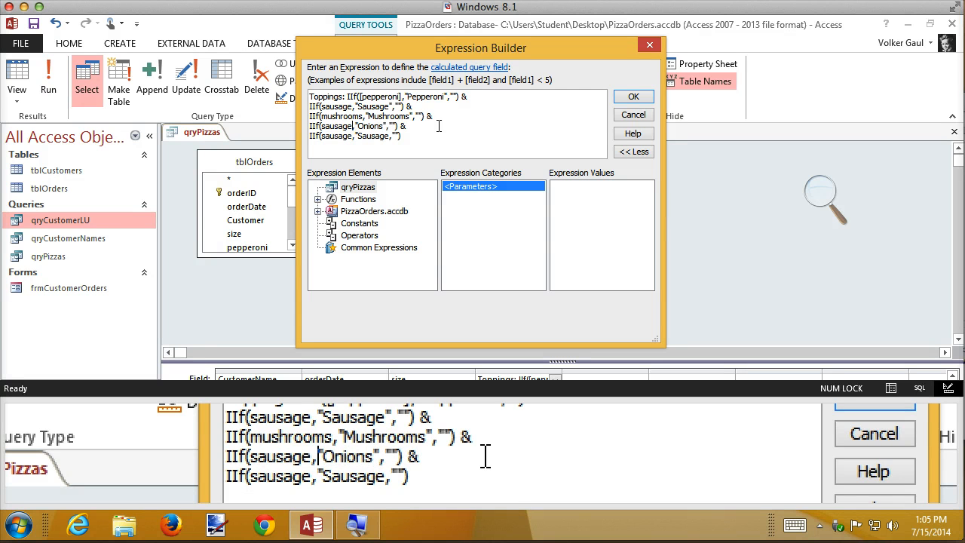
pyautogui.press('BackSpace')
pyautogui.press('BackSpace')
pyautogui.press('BackSpace')
pyautogui.press('BackSpace')
pyautogui.press('BackSpace')
pyautogui.press('BackSpace')
pyautogui.press('BackSpace')
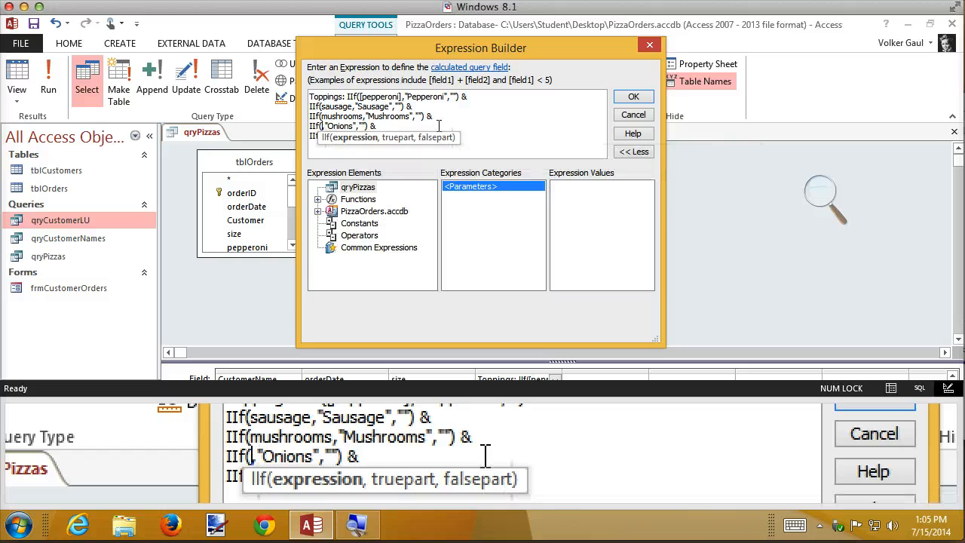
pyautogui.write('onions')
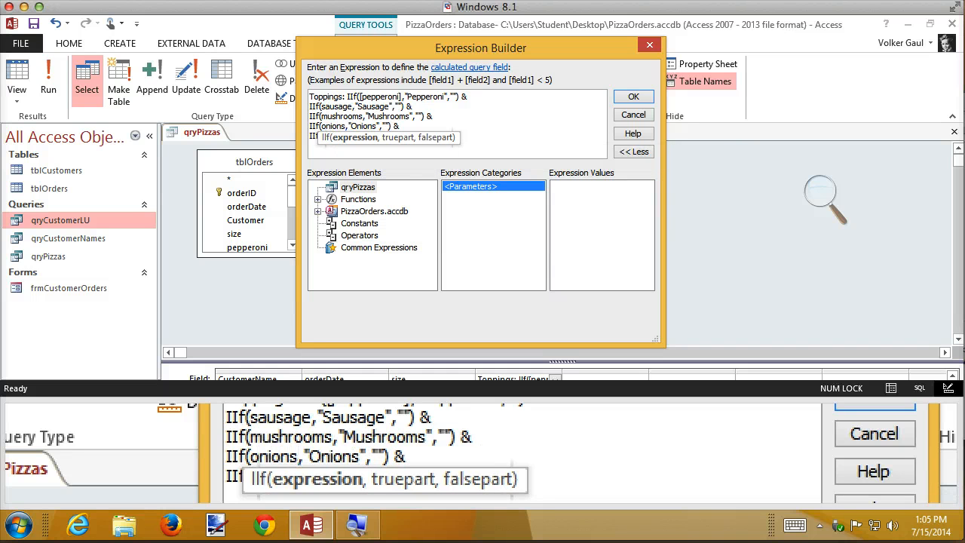
# - Replace the sausage field tested in the last IIf line with [green peppers]
pyautogui.press('Down')
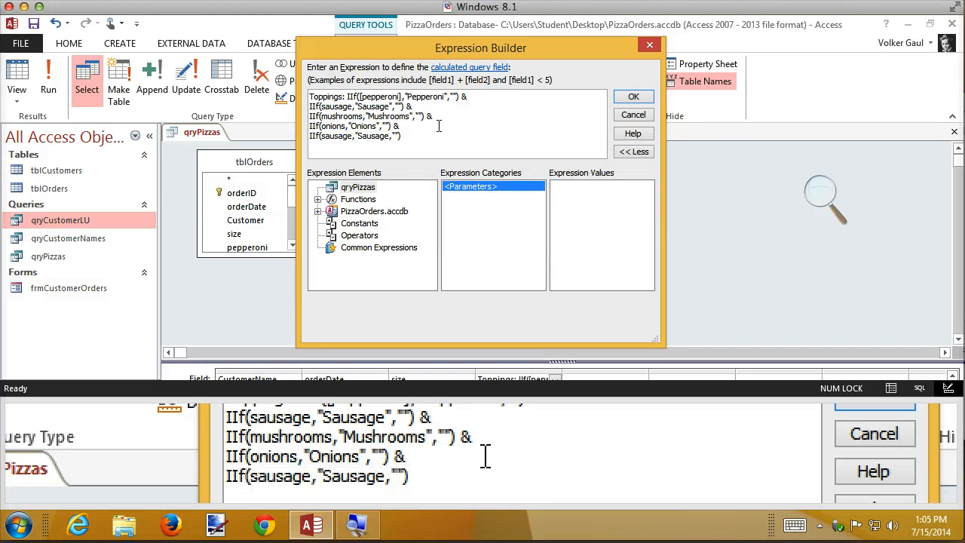
pyautogui.press('Left')
pyautogui.press('Left')
pyautogui.press('Left')
pyautogui.hotkey('shift', 'Right')
pyautogui.hotkey('shift', 'Right')
pyautogui.hotkey('shift', 'Right')
pyautogui.hotkey('shift', 'Right')
pyautogui.hotkey('shift', 'Right')
pyautogui.hotkey('shift', 'Right')
pyautogui.hotkey('shift', 'Right')
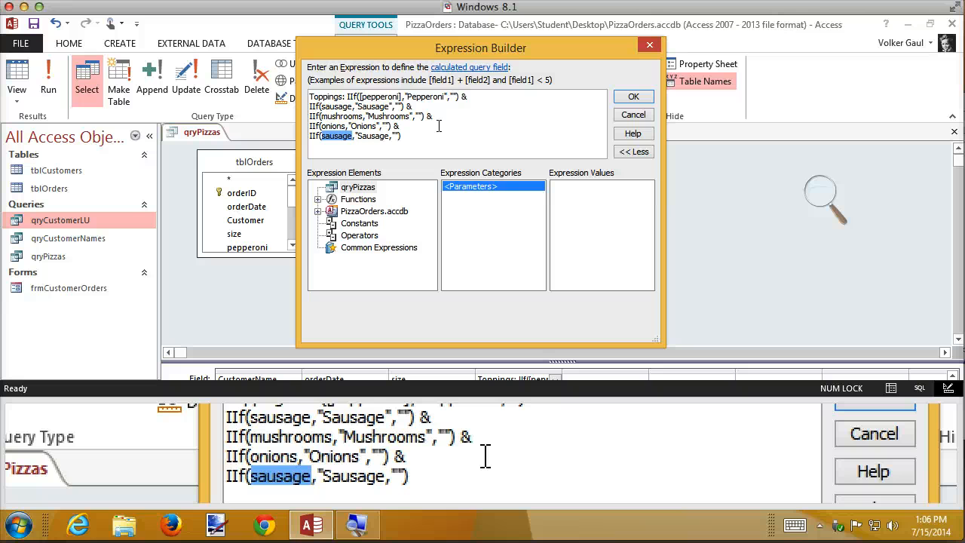
pyautogui.write('[')
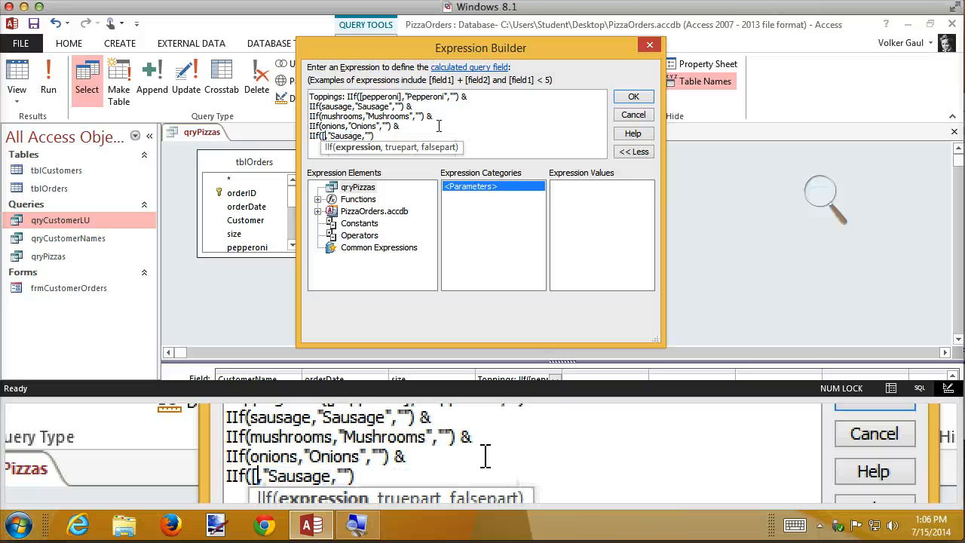
pyautogui.write('green p')
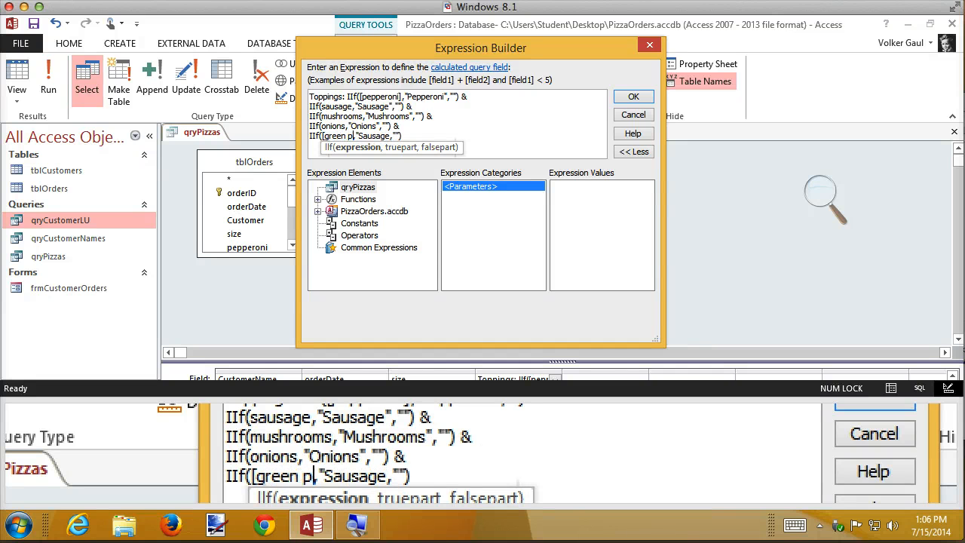
pyautogui.write('eppers]')
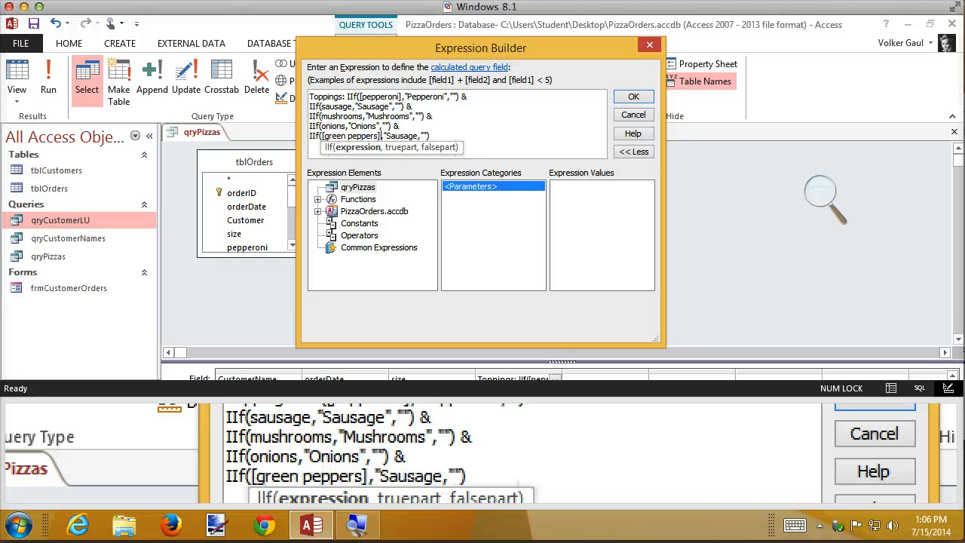
# - Look up the field names of tblOrders and remove the space so the last IIf line tests [greenpeppers]
pyautogui.doubleClick(398, 212)
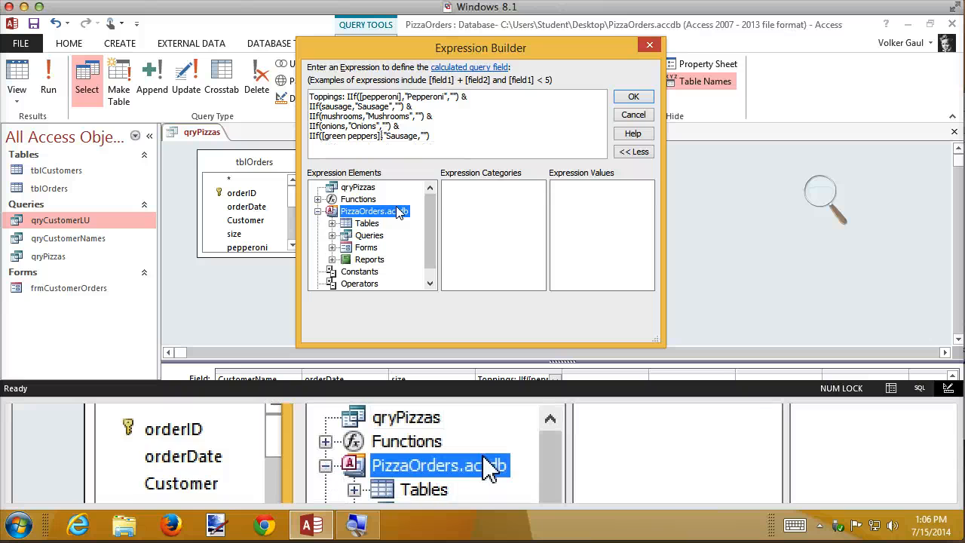
pyautogui.doubleClick(376, 225)
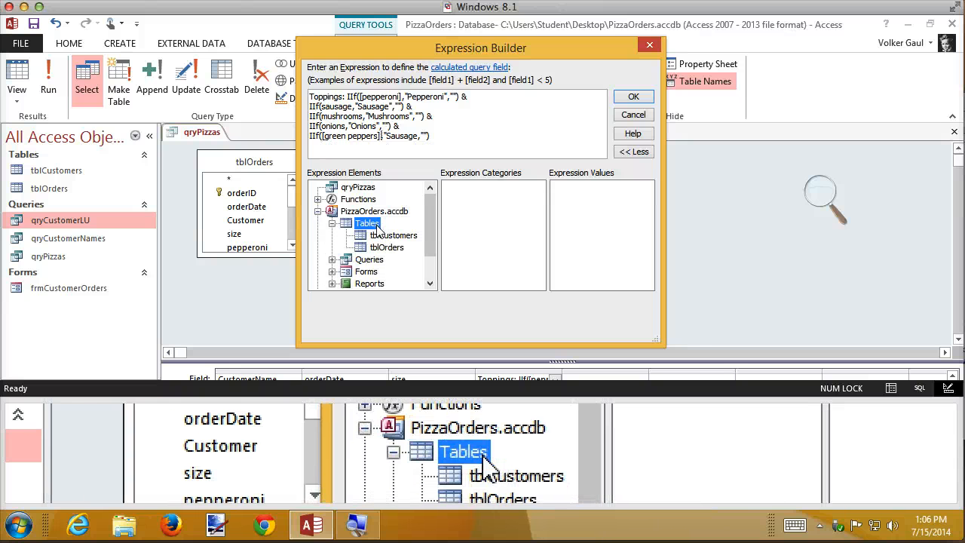
pyautogui.click(383, 247)
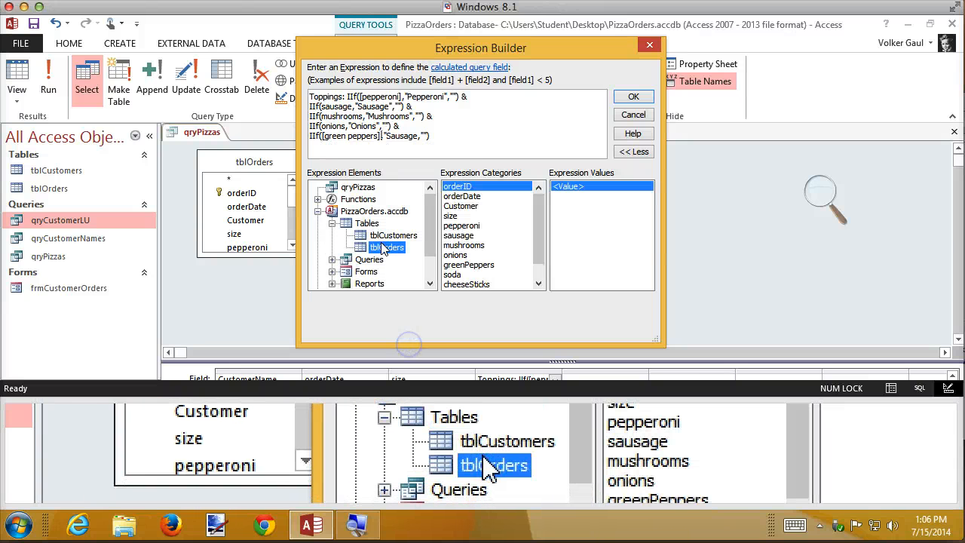
pyautogui.click(347, 136)
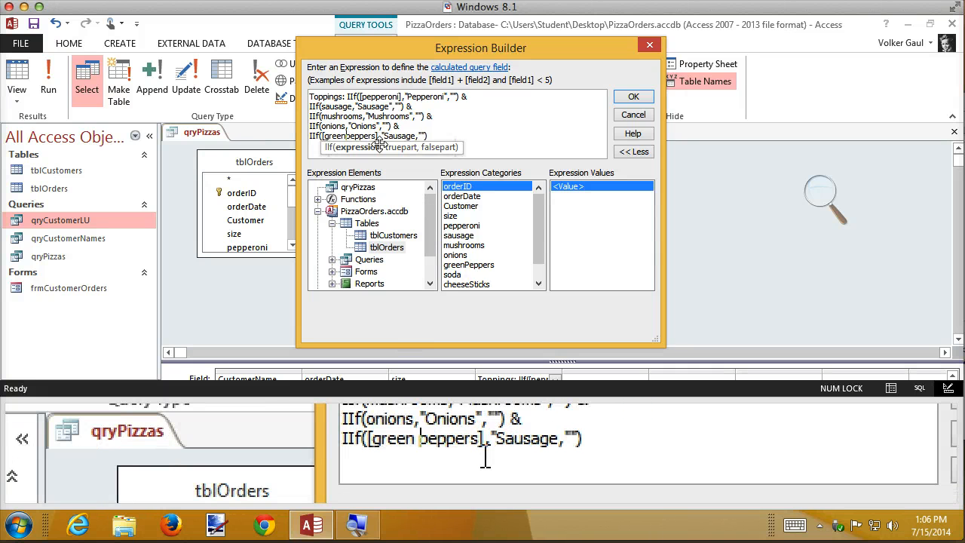
pyautogui.press('BackSpace')
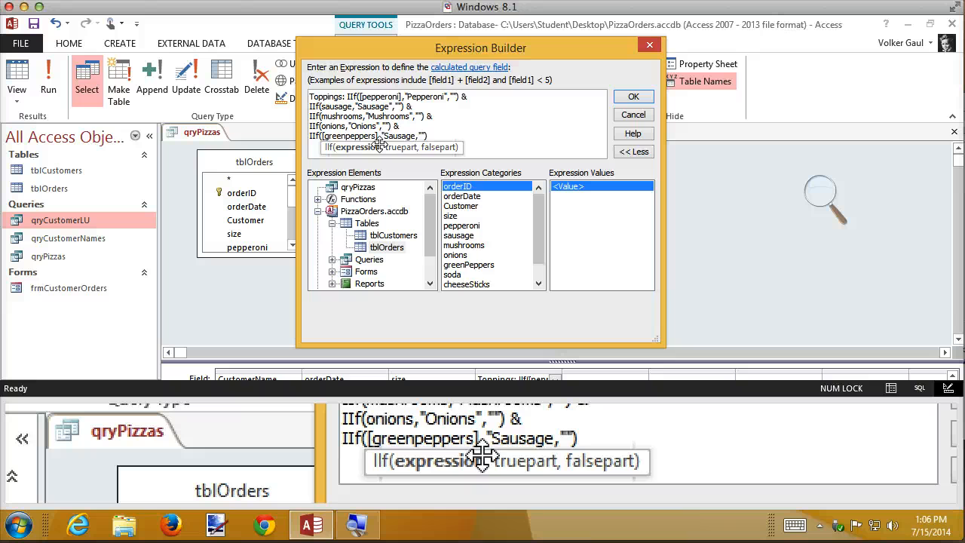
# - Replace the returned text Sausage in the last IIf line with "Green Peppers", including the closing quotation mark, and accept the expression
pyautogui.press('Right')
pyautogui.press('Right')
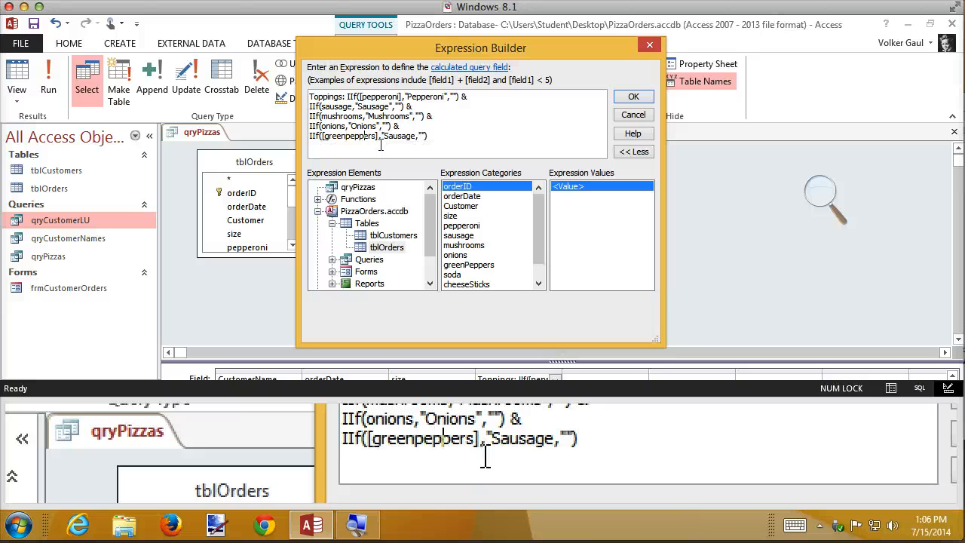
pyautogui.press('Right')
pyautogui.press('Right')
pyautogui.press('Right')
pyautogui.press('Right')
pyautogui.press('Right')
pyautogui.press('Right')
pyautogui.press('Right')
pyautogui.hotkey('shift', 'Right')
pyautogui.hotkey('shift', 'Right')
pyautogui.hotkey('shift', 'Right')
pyautogui.hotkey('shift', 'Right')
pyautogui.hotkey('shift', 'Right')
pyautogui.hotkey('shift', 'Right')
pyautogui.hotkey('shift', 'Right')
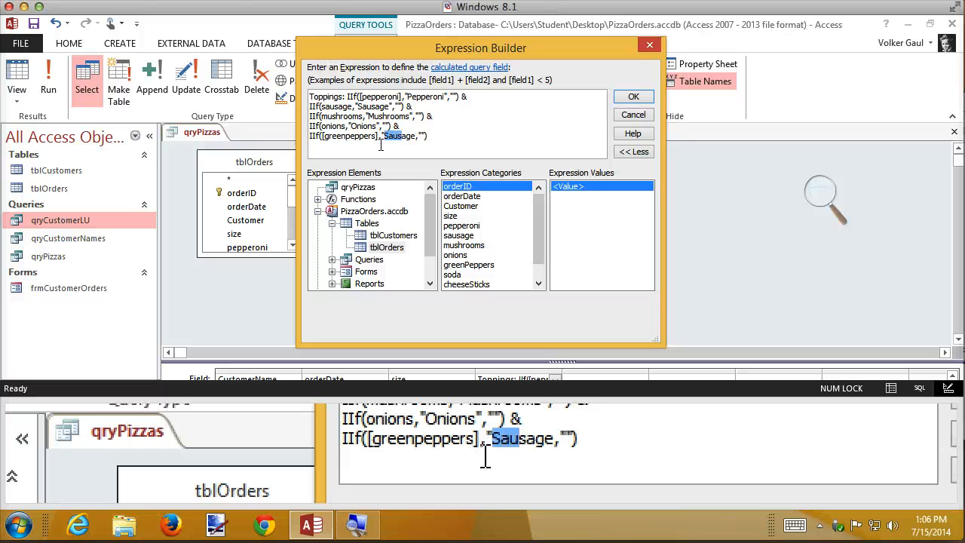
pyautogui.write('Green')
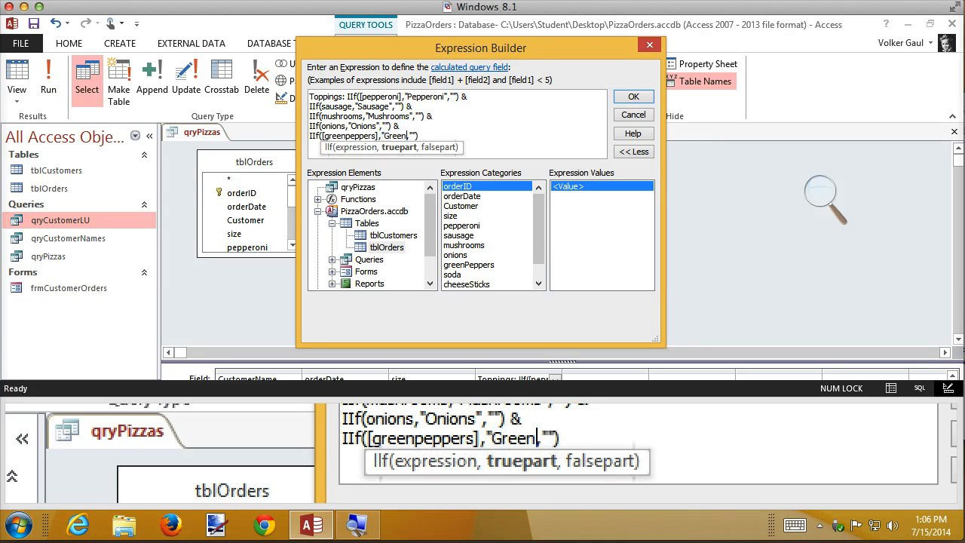
pyautogui.write(' Pep')
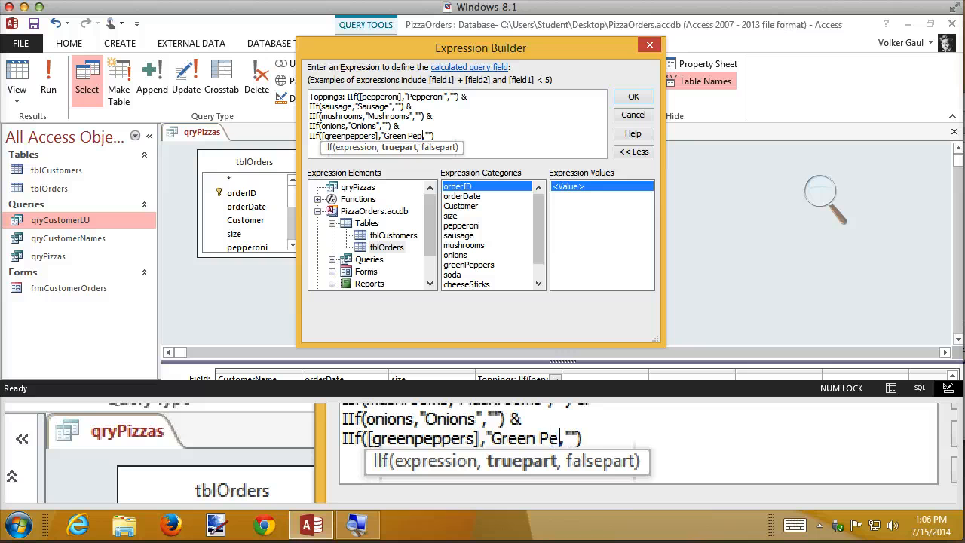
pyautogui.write('pers"')
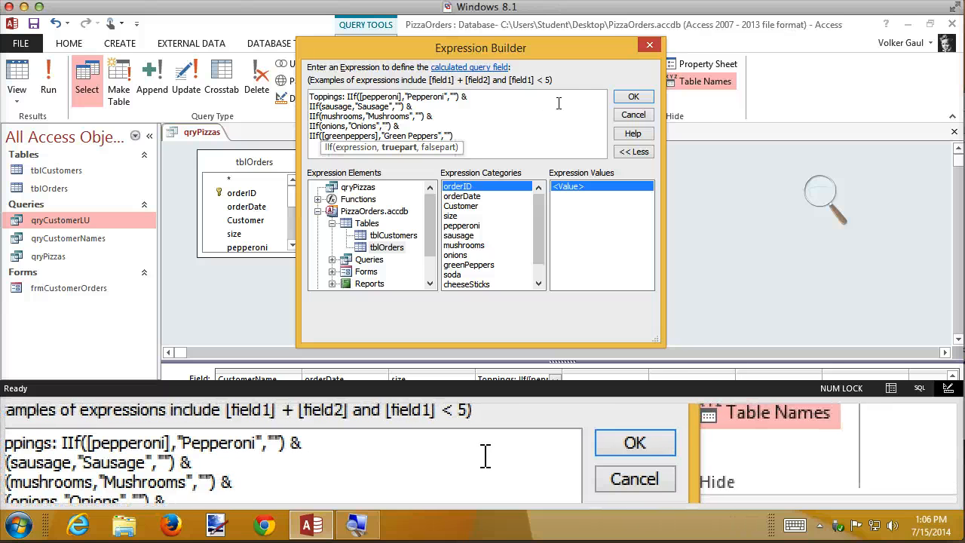
pyautogui.click(633, 98)
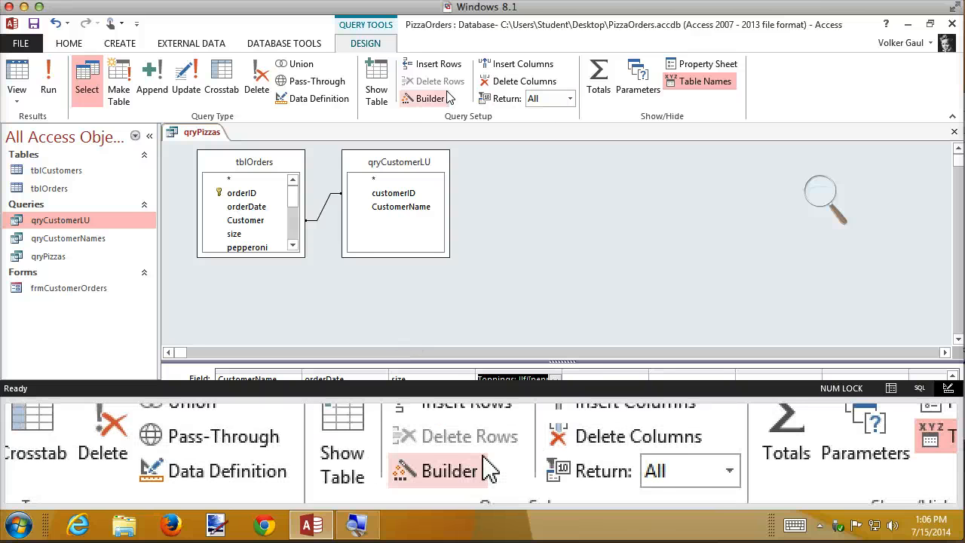
# - Turn off the screen magnifier and run the qryPizzas query
pyautogui.press('super+plus')
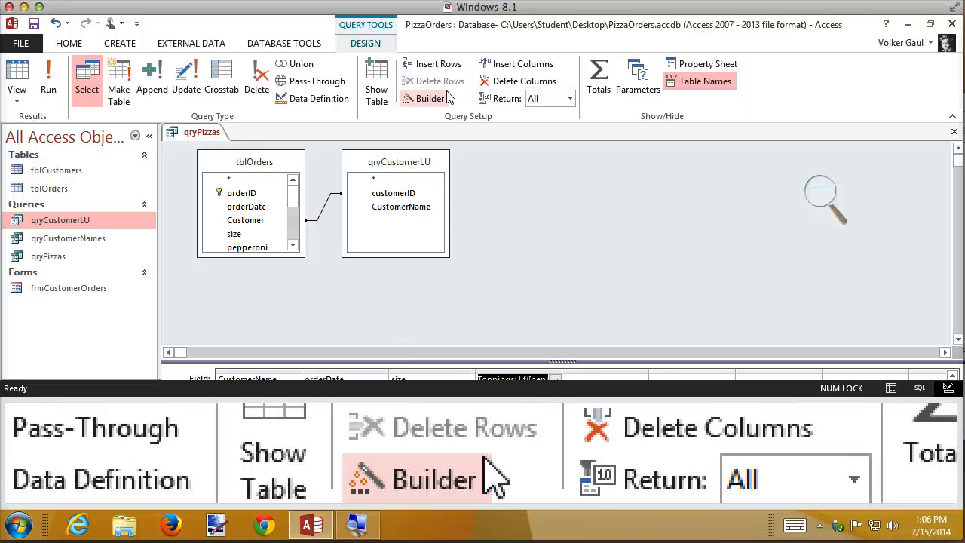
pyautogui.press('super+Escape')
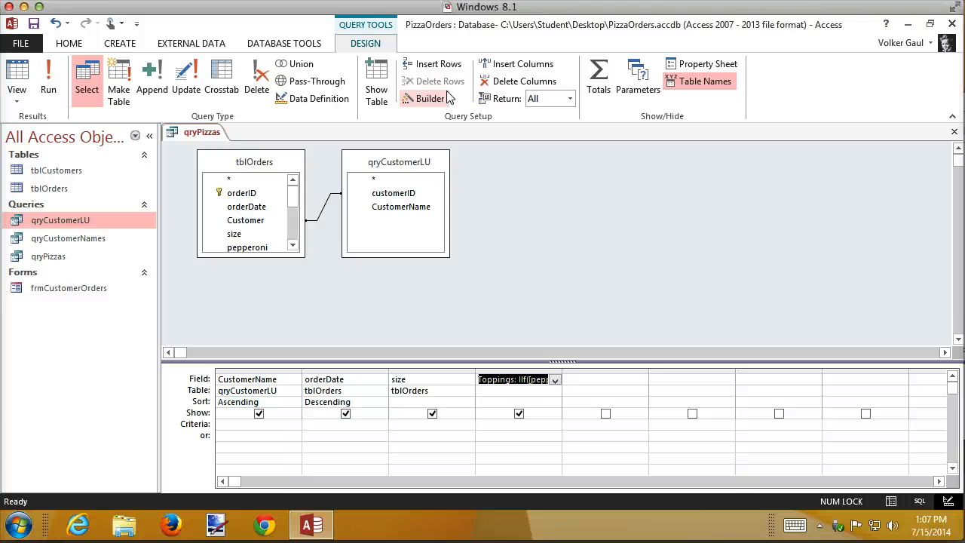
pyautogui.click(48, 73)
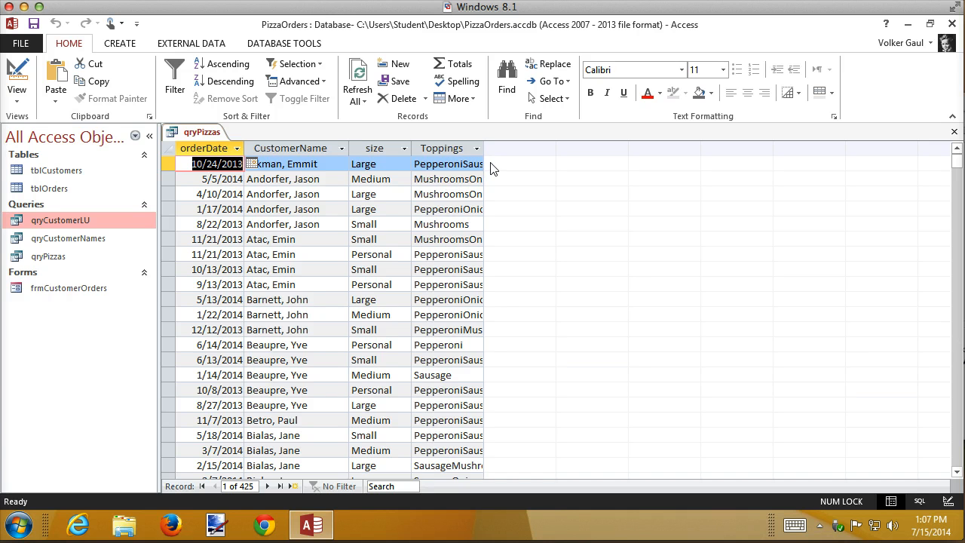
# - Fit the Toppings column width to its contents and look through the combined topping names
pyautogui.doubleClick(483, 147)
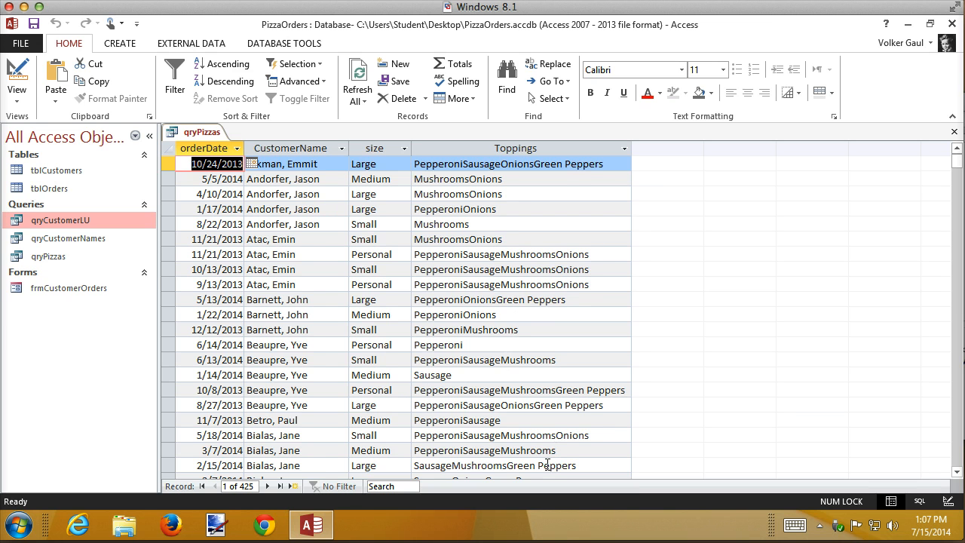
pyautogui.scroll(-4, 524, 372)
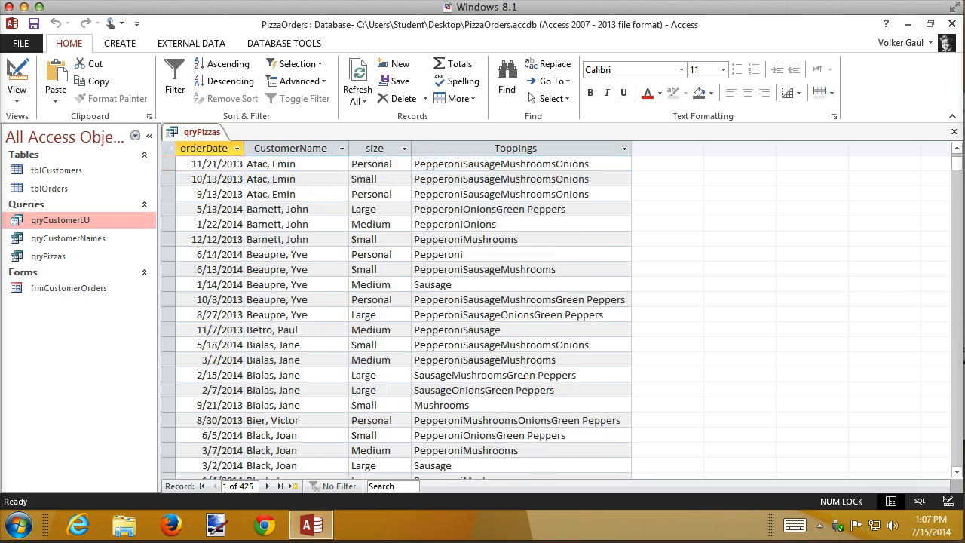
pyautogui.scroll(4, 525, 372)
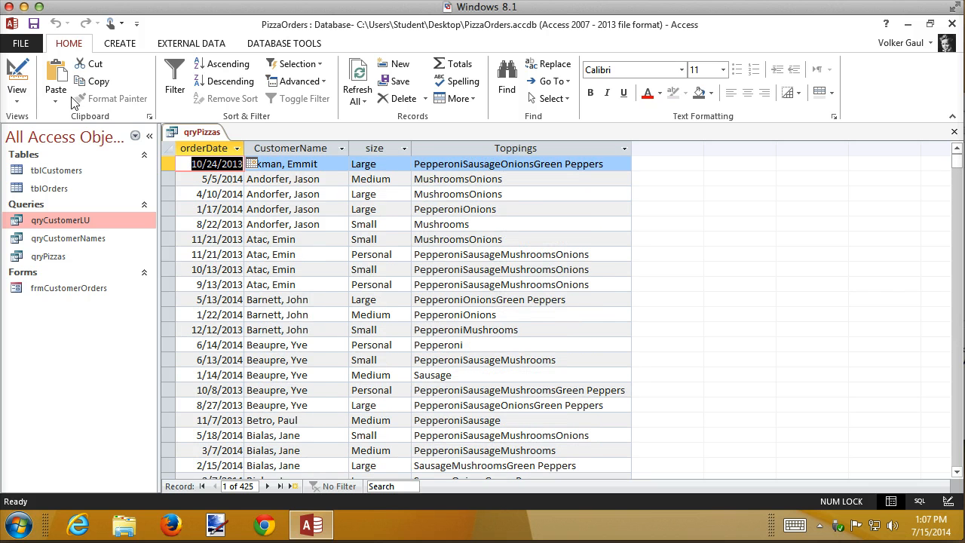
# - Reopen the Toppings expression in design view, add a space after each topping name inside its quotation marks, and accept it
pyautogui.click(17, 72)
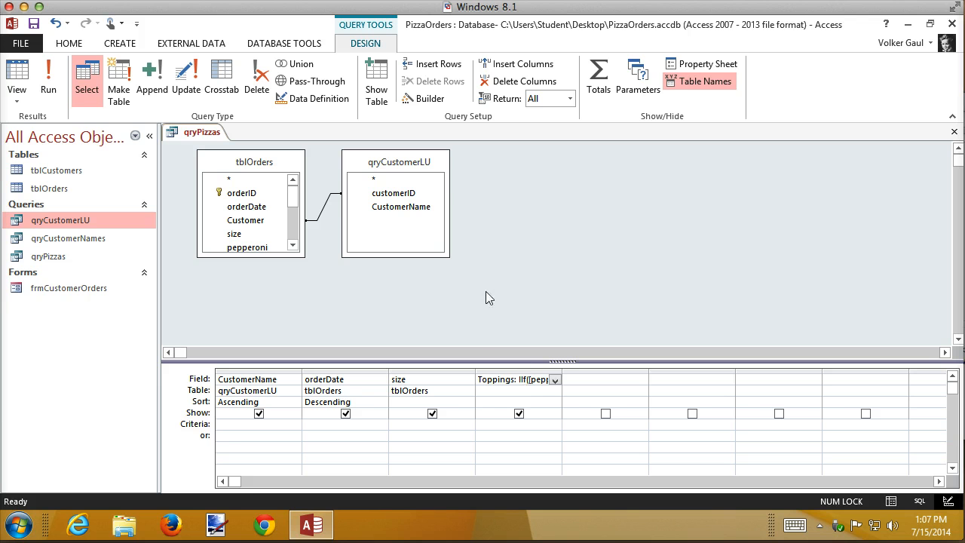
pyautogui.click(422, 99)
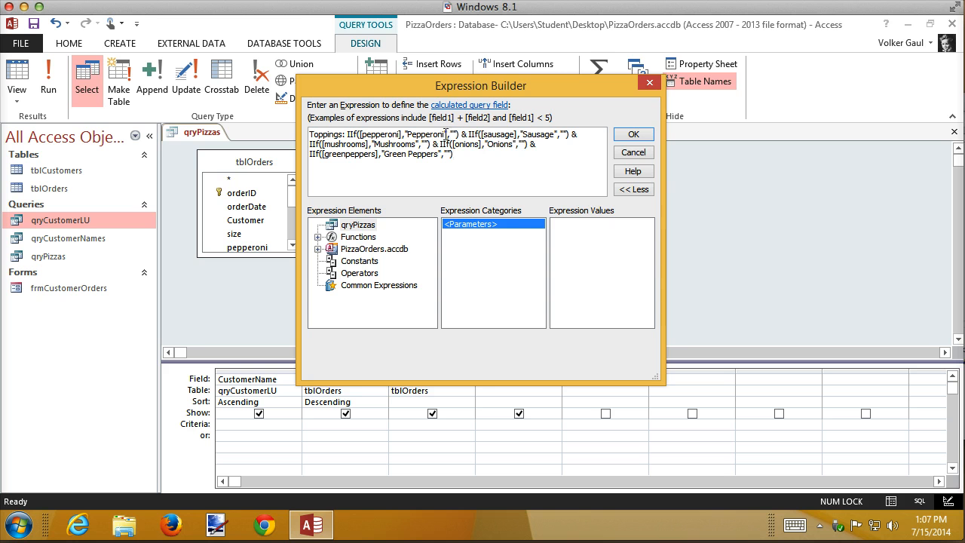
pyautogui.click(557, 134)
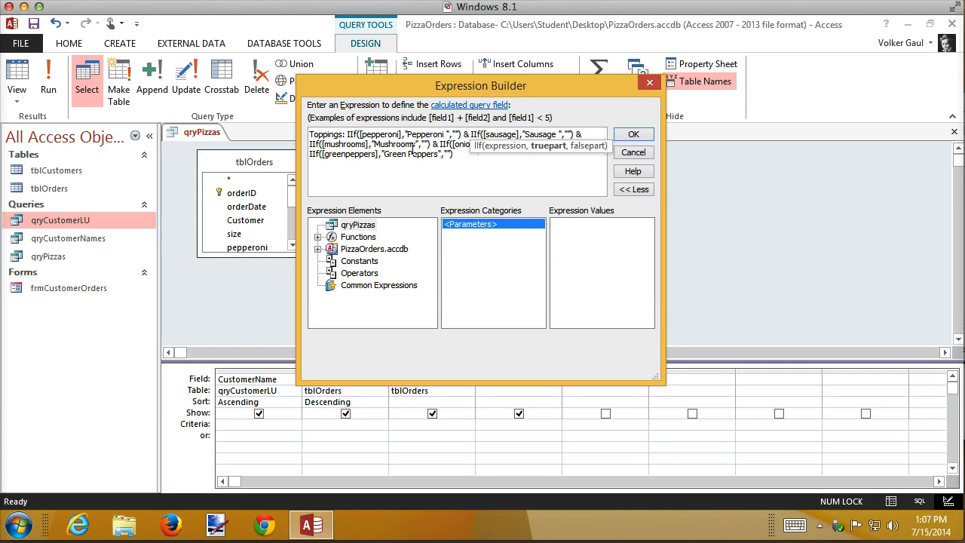
pyautogui.click(414, 144)
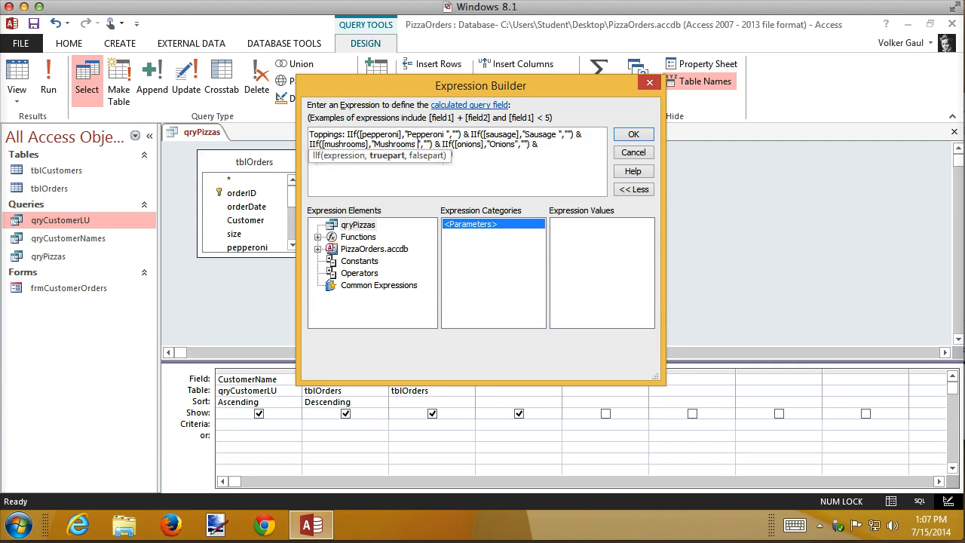
pyautogui.click(515, 144)
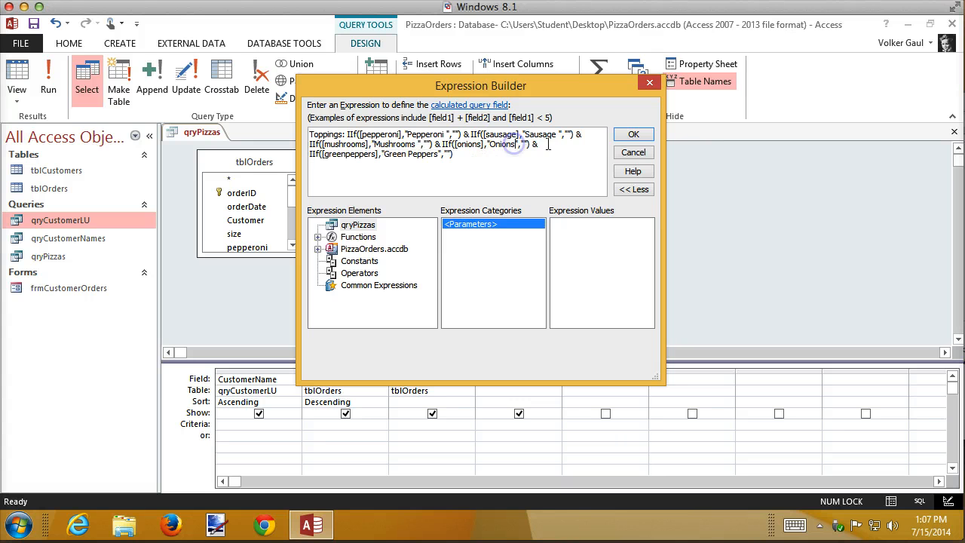
pyautogui.click(434, 156)
pyautogui.click(651, 136)
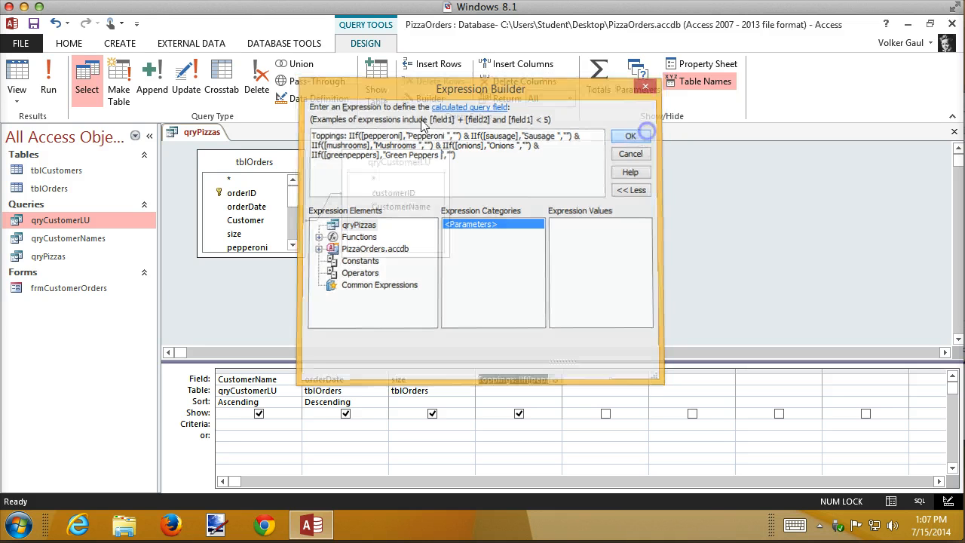
# - Run the query and widen the Toppings column until the longest combined topping list fits
pyautogui.click(48, 70)
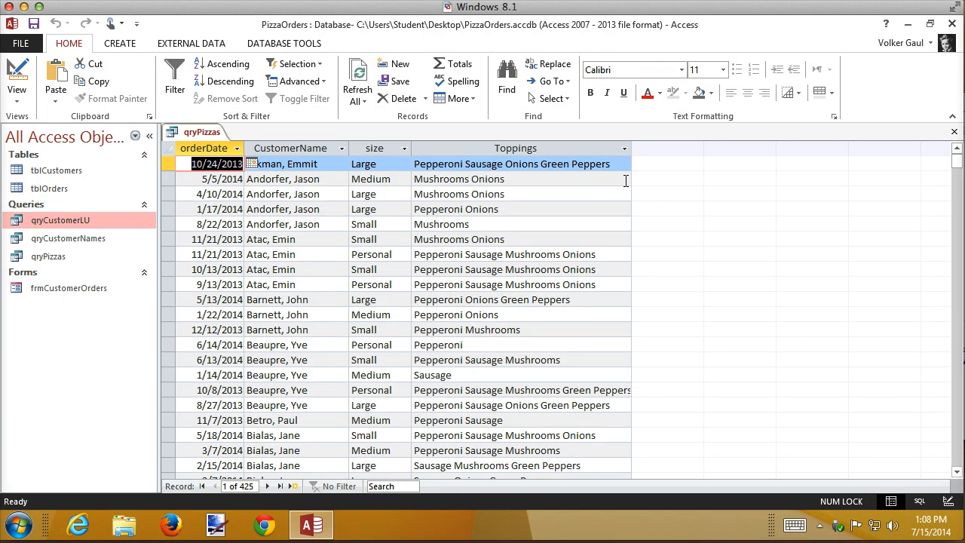
pyautogui.click(624, 149)
pyautogui.click(632, 148)
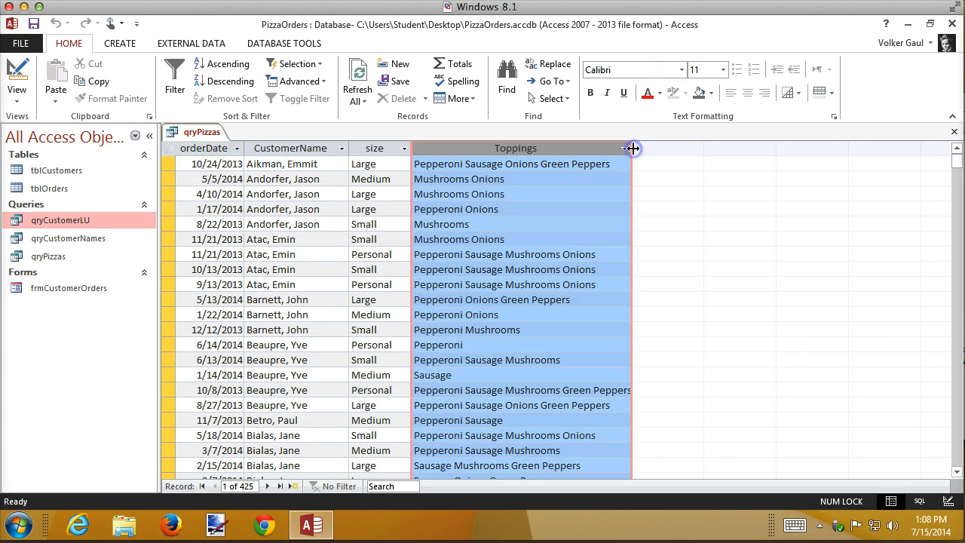
pyautogui.doubleClick(632, 148)
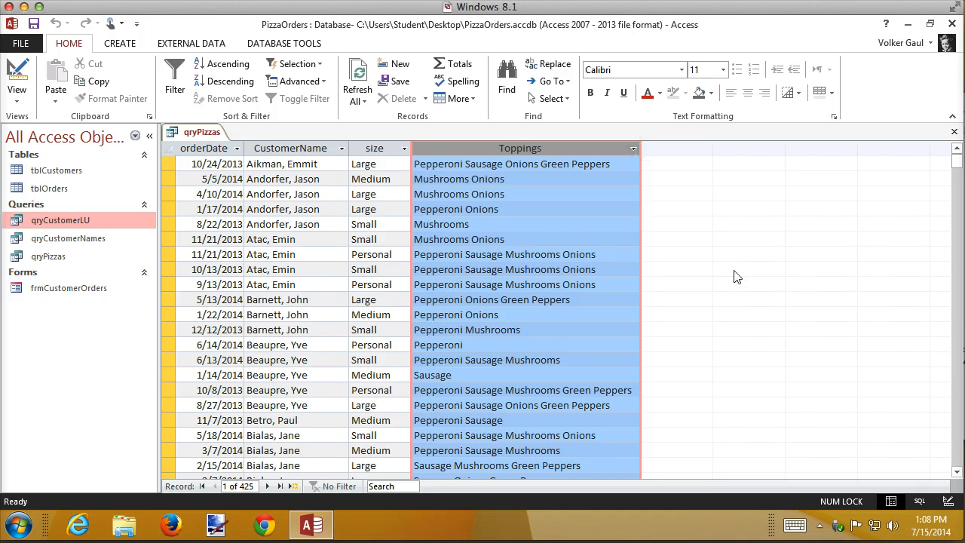
pyautogui.scroll(-11, 736, 277)
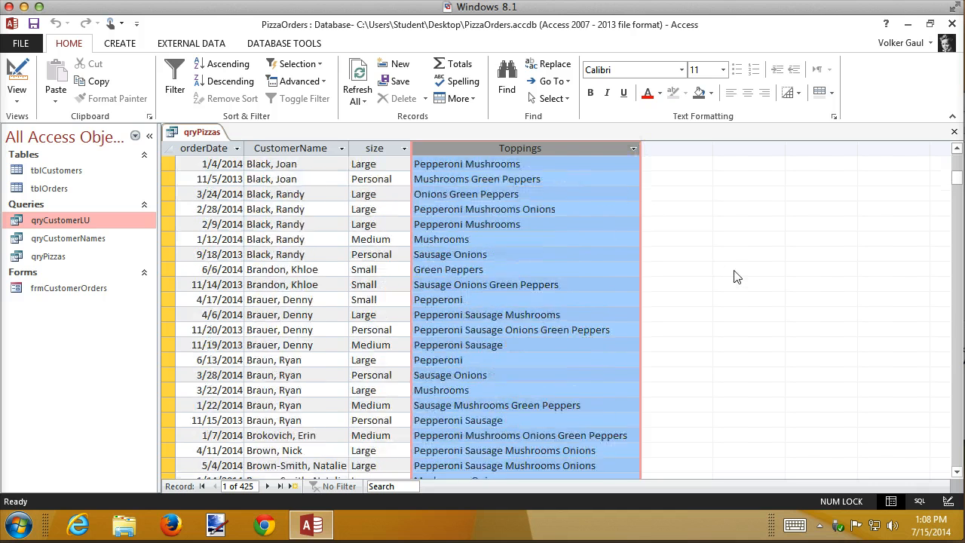
pyautogui.scroll(-10, 737, 277)
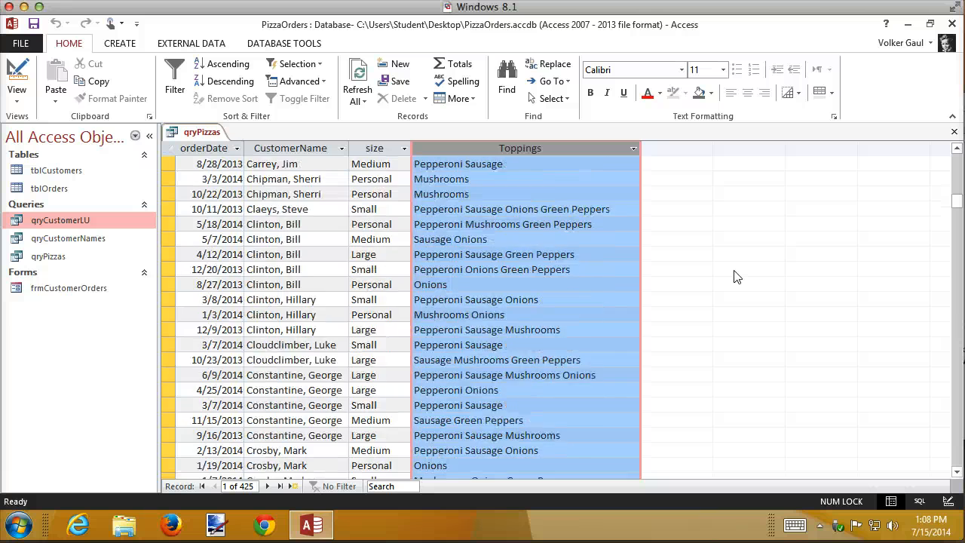
pyautogui.scroll(-3, 735, 275)
pyautogui.click(640, 148)
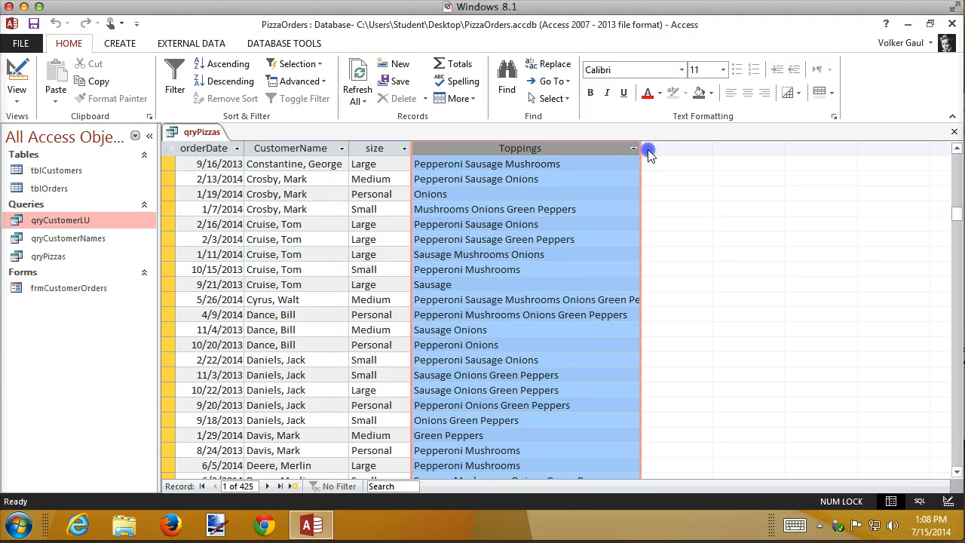
pyautogui.doubleClick(639, 148)
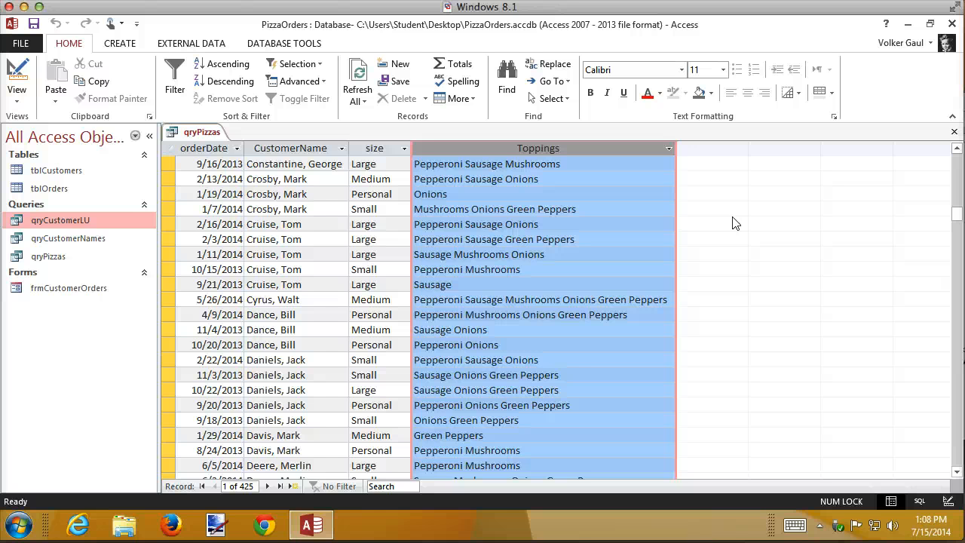
# - In the design grid, add a calculated field named CouponPct after Toppings that divides coupon by orderTotal
pyautogui.click(712, 149)
pyautogui.click(17, 72)
pyautogui.click(605, 377)
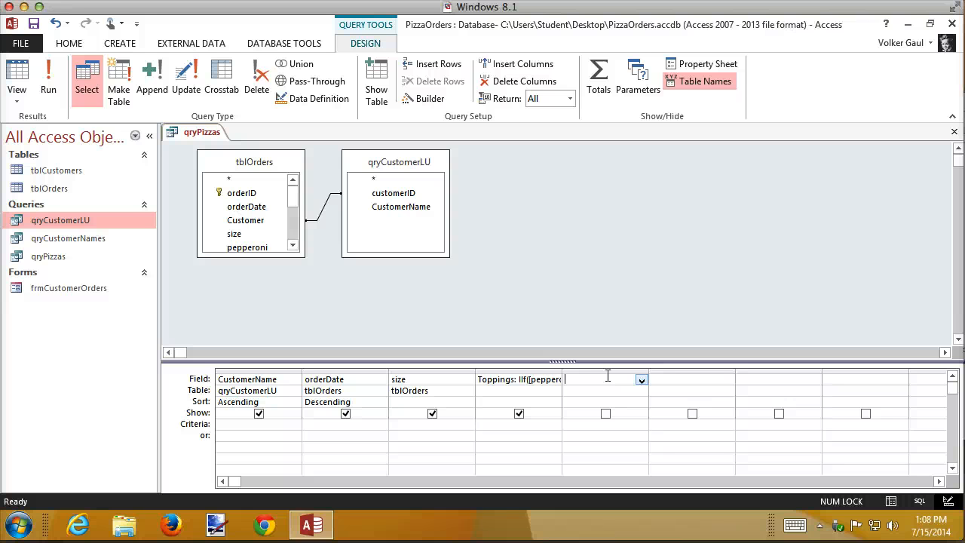
pyautogui.write('CouponPo')
pyautogui.write('t: coupon')
pyautogui.write(' / orderTotal')
pyautogui.press('Tab')
# - Run the query and fit the CouponPct column width to its contents
pyautogui.click(47, 72)
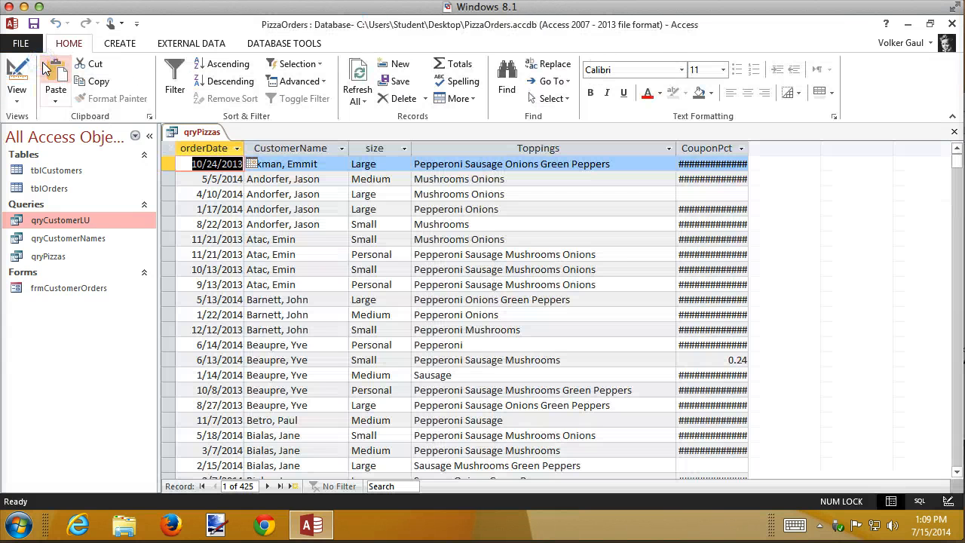
pyautogui.doubleClick(748, 150)
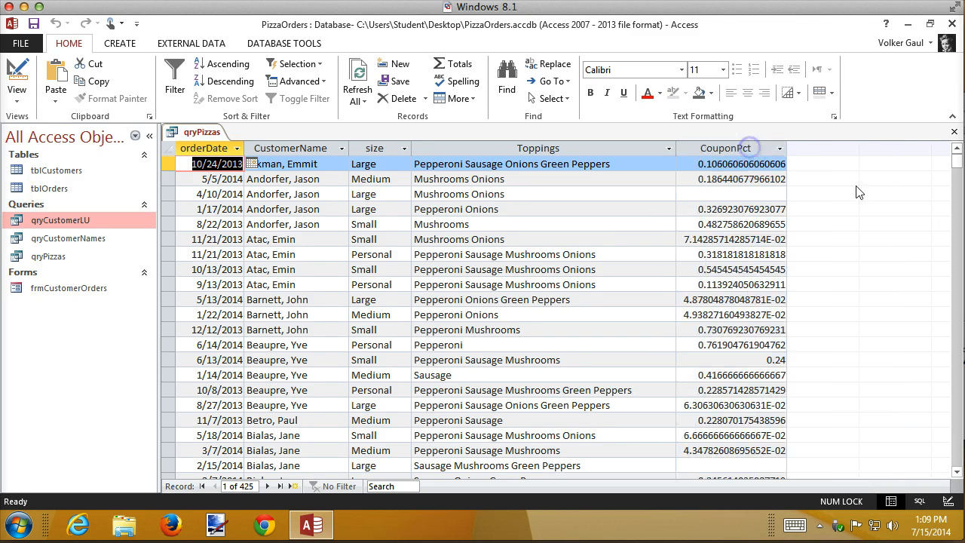
# - Return to design view and format the CouponPct field as Percent with 1 decimal place
pyautogui.click(16, 75)
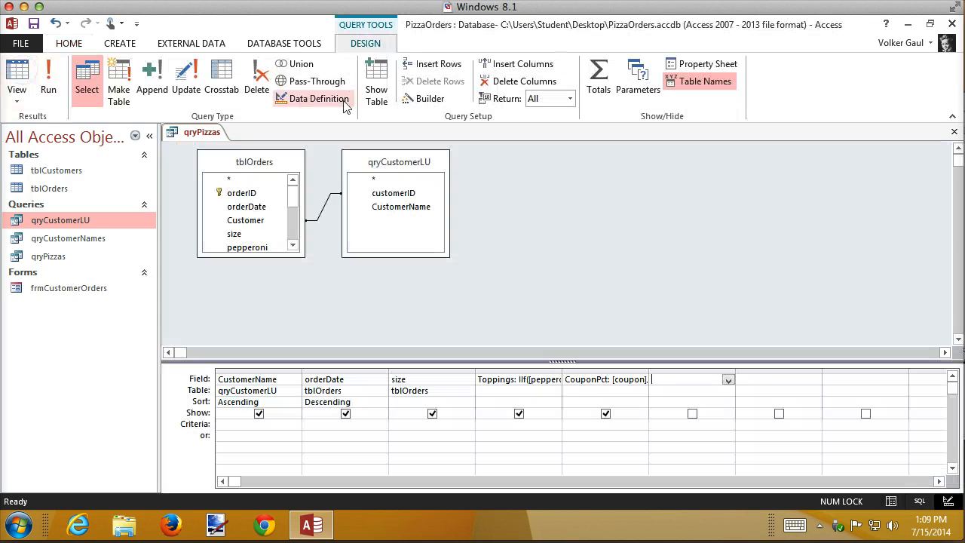
pyautogui.click(588, 380)
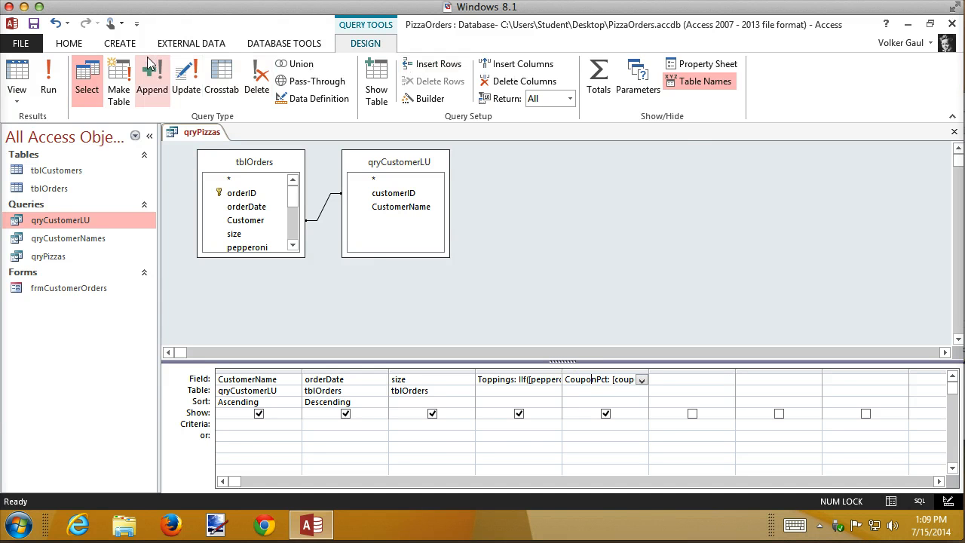
pyautogui.click(69, 44)
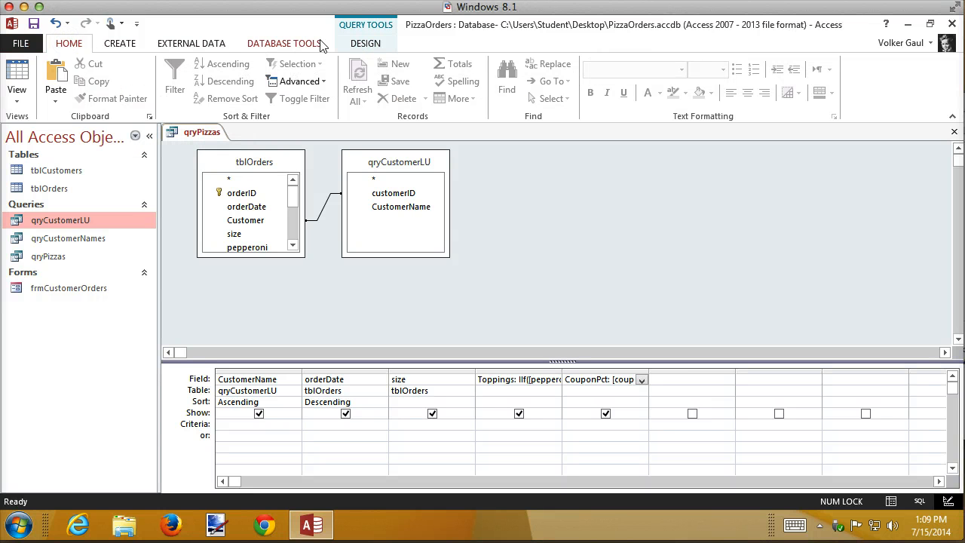
pyautogui.click(353, 45)
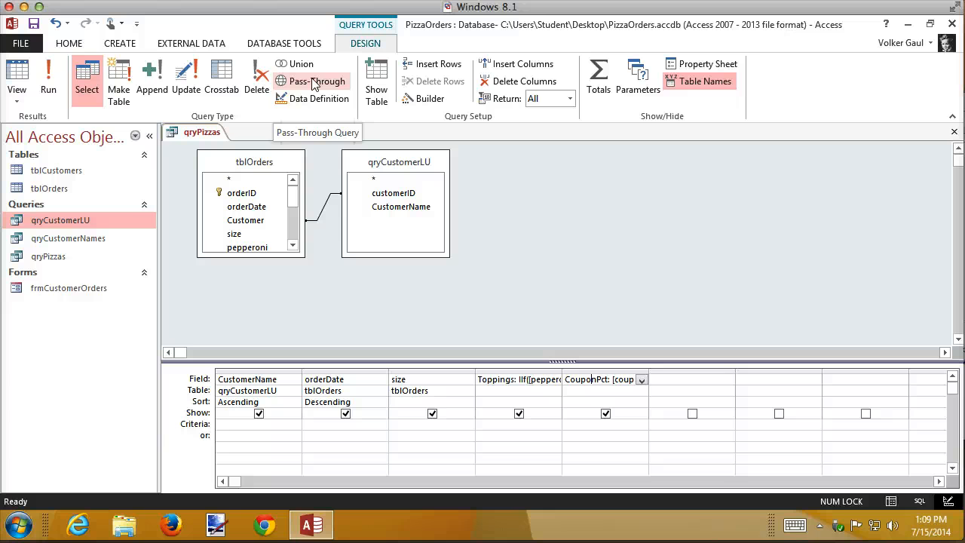
pyautogui.click(705, 64)
pyautogui.click(904, 203)
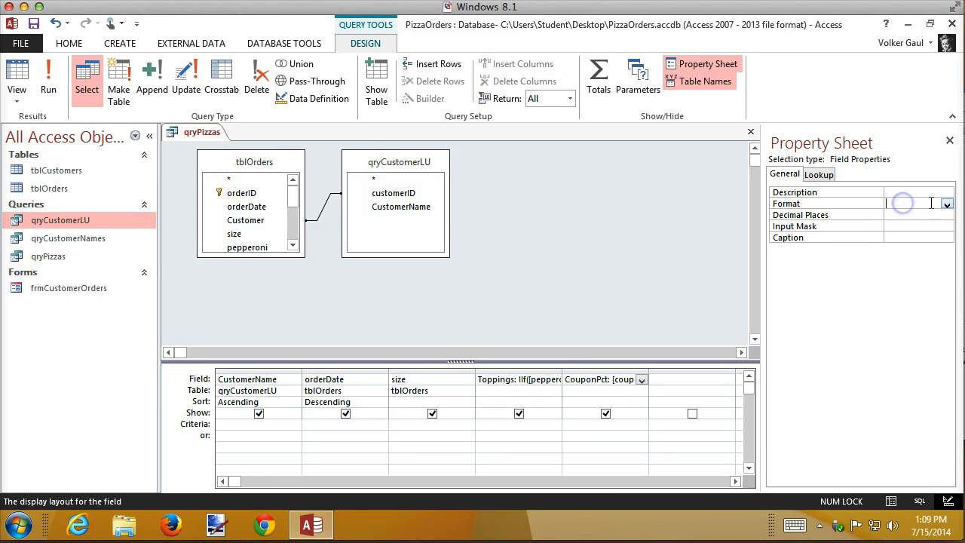
pyautogui.click(945, 205)
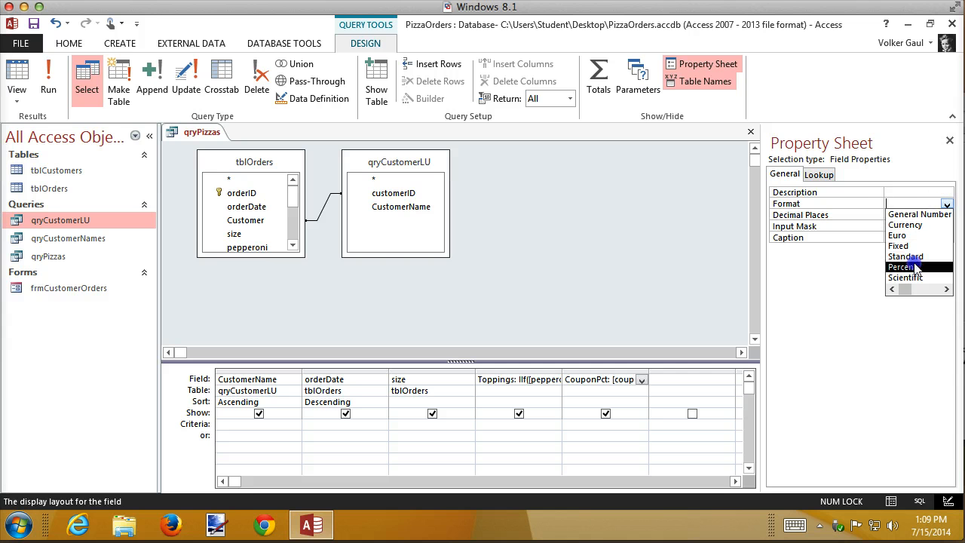
pyautogui.click(912, 262)
pyautogui.click(894, 217)
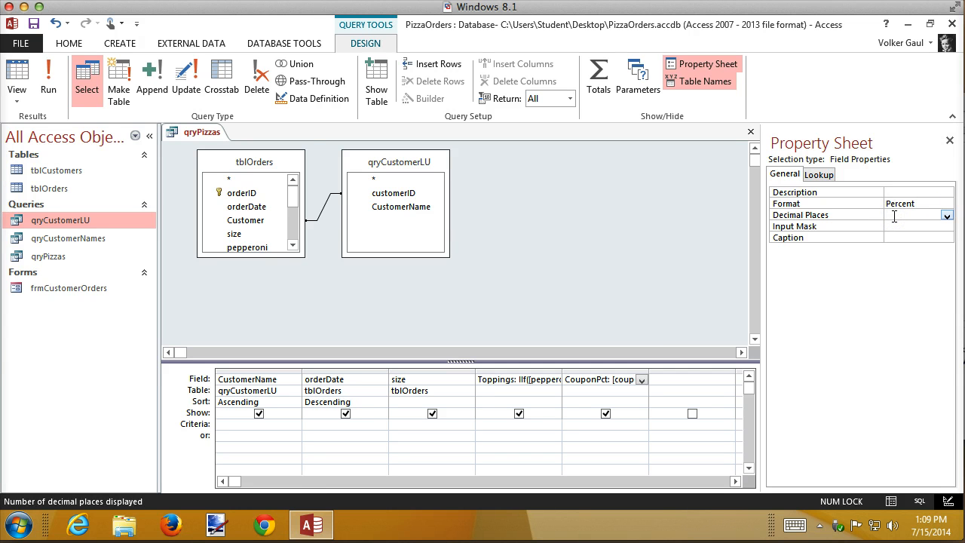
# - Run the query and look through the CouponPct values for orders with and without coupons
pyautogui.click(48, 76)
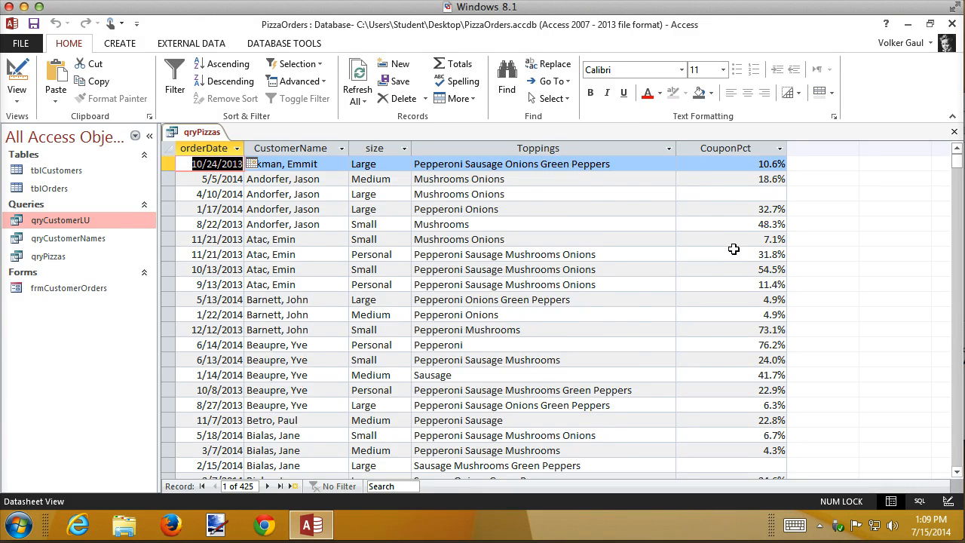
pyautogui.scroll(-10, 733, 249)
pyautogui.scroll(-7, 734, 249)
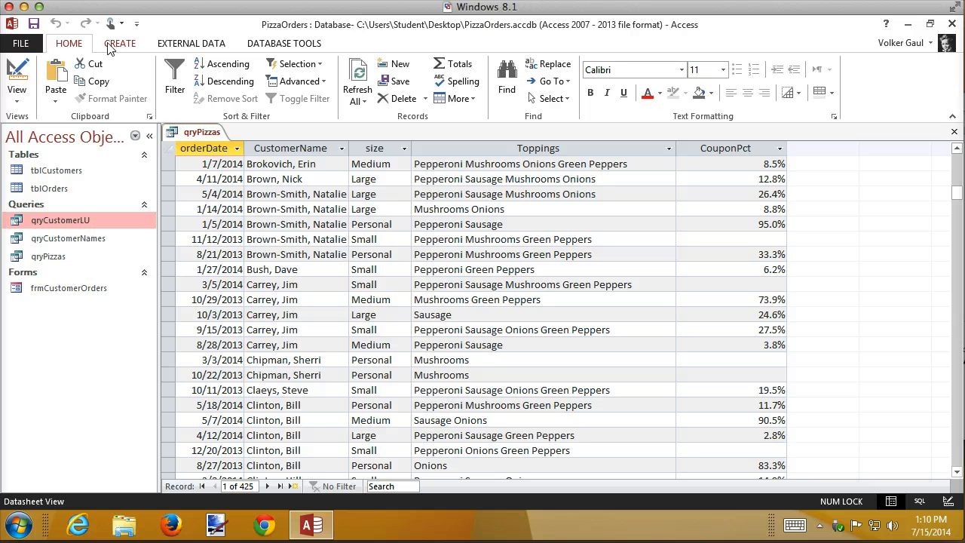
# - Open the CouponPct expression in the Expression Builder from design view and turn on the screen magnifier
pyautogui.click(17, 80)
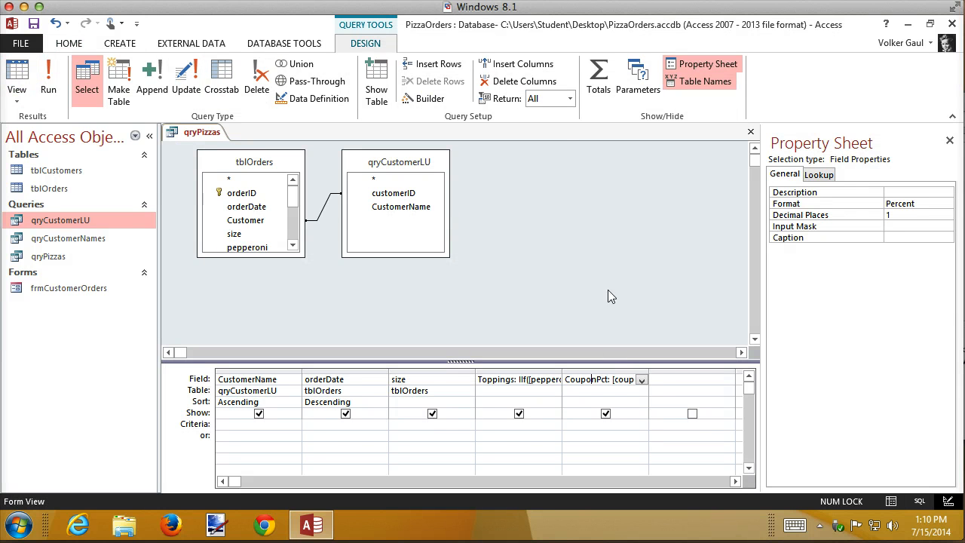
pyautogui.click(427, 99)
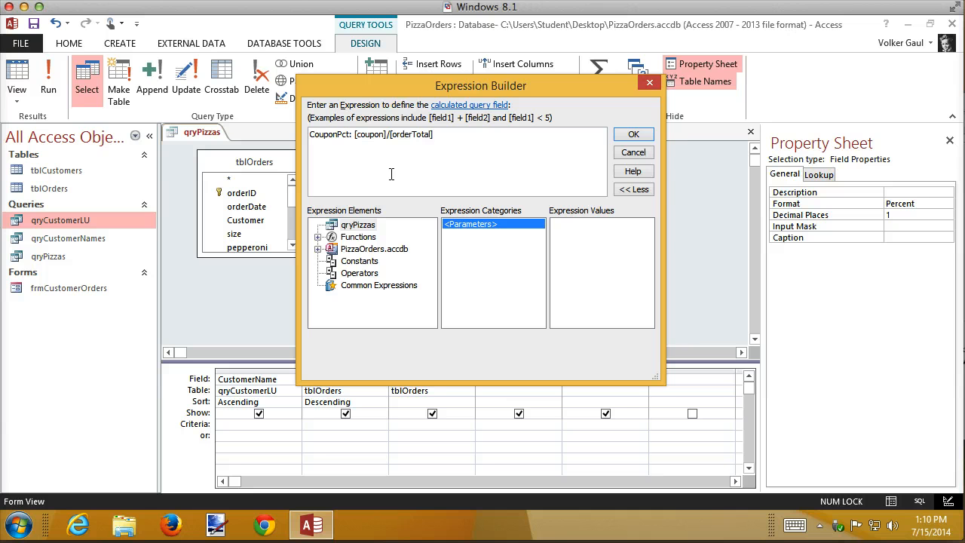
pyautogui.press('super+plus')
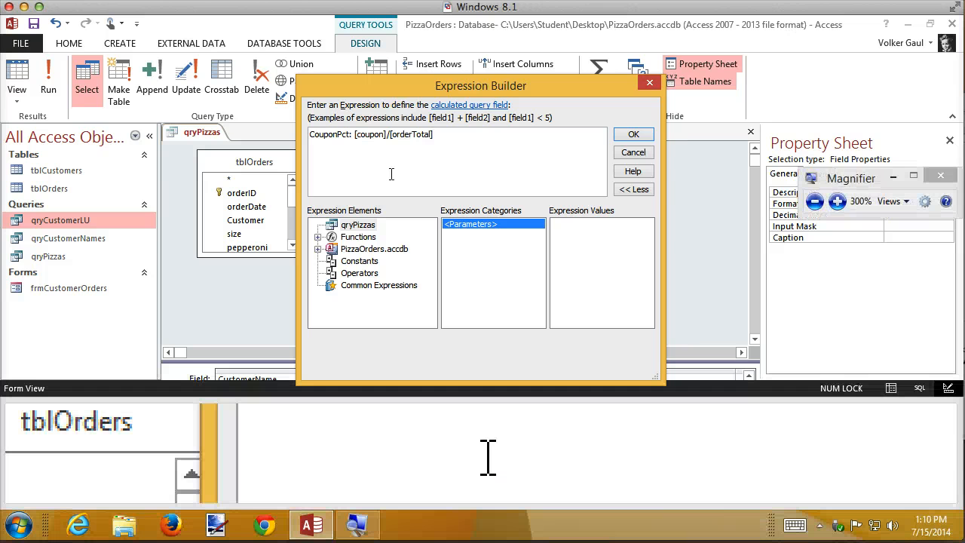
# - Wrap the CouponPct formula in an IIf that returns 0 when isnull(coupon) is true and [coupon]/[orderTotal] otherwise, including the closing parenthesis
pyautogui.click(354, 135)
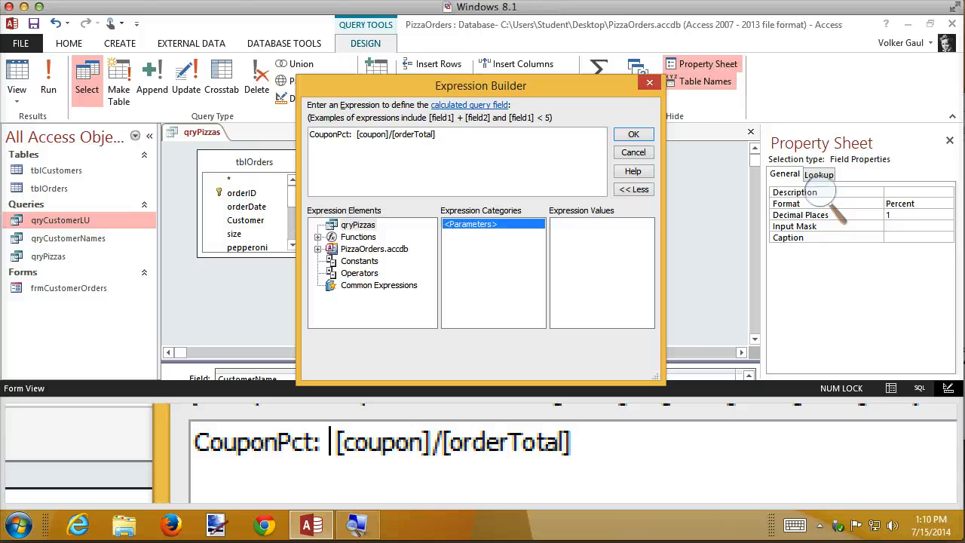
pyautogui.write('iif*')
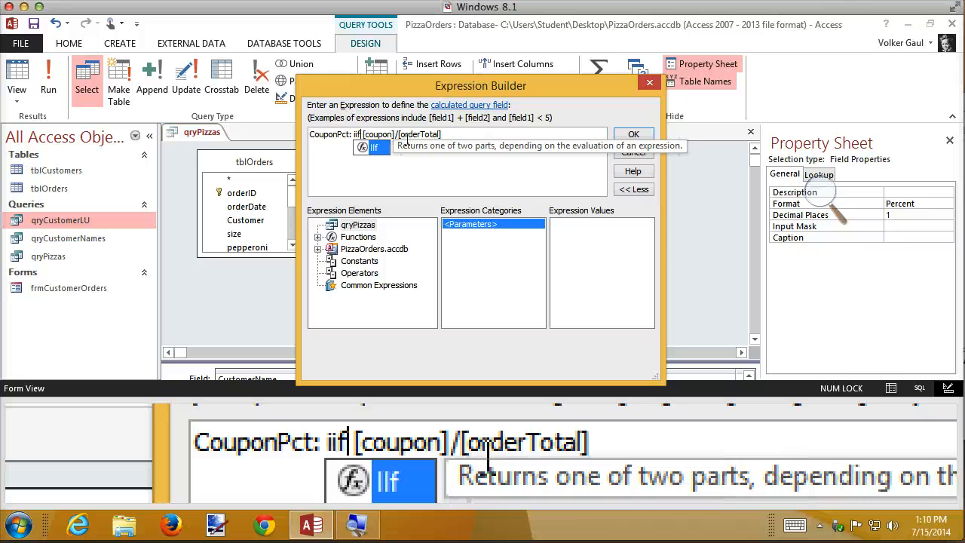
pyautogui.press('BackSpace')
pyautogui.write('(')
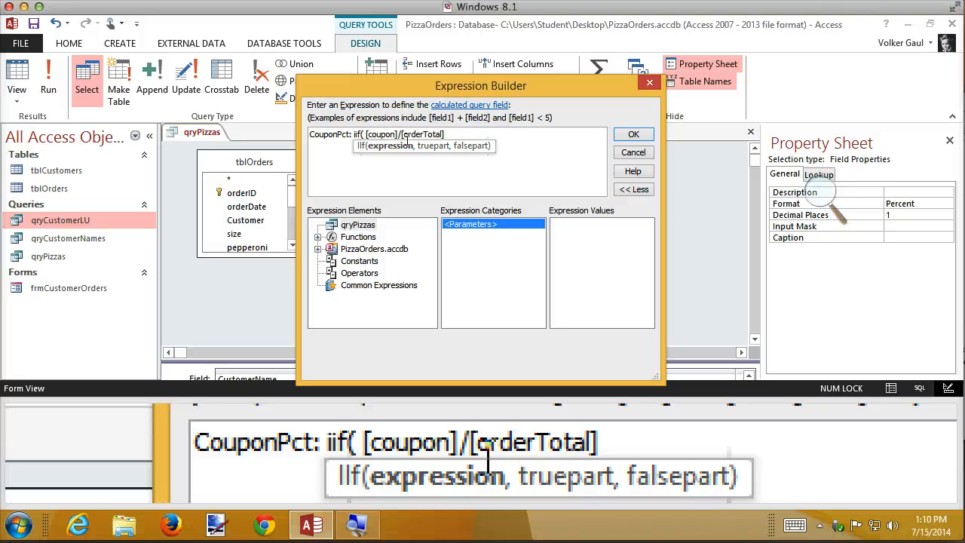
pyautogui.write('isnu')
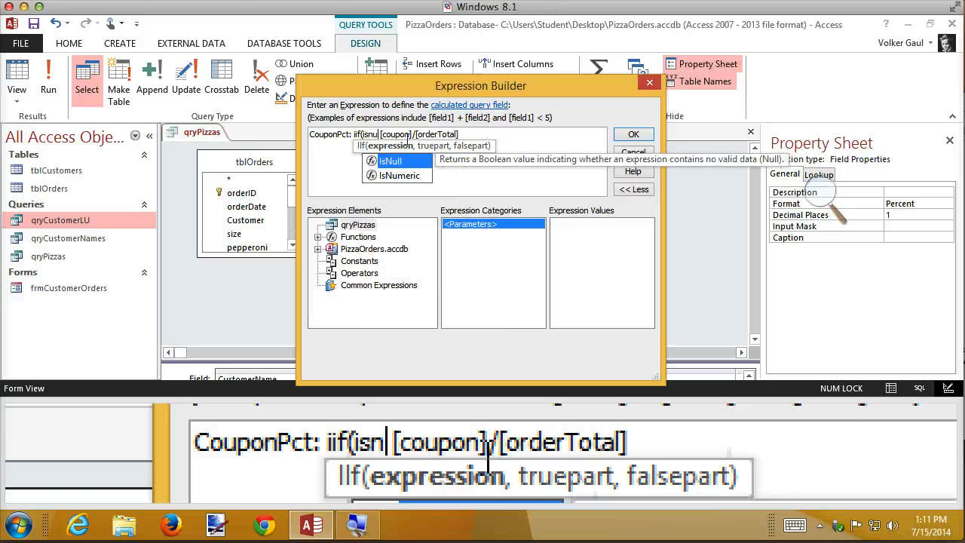
pyautogui.write('ll')
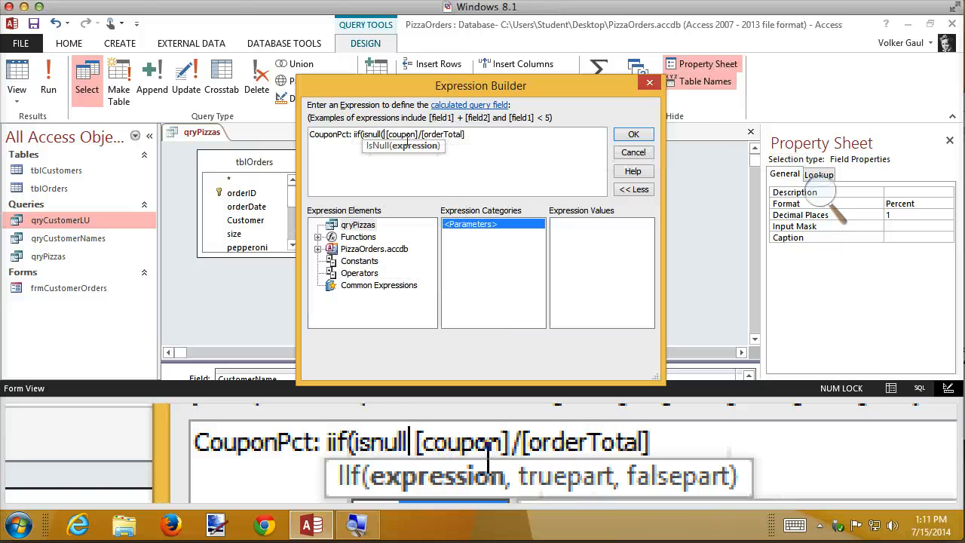
pyautogui.write('(coupon)')
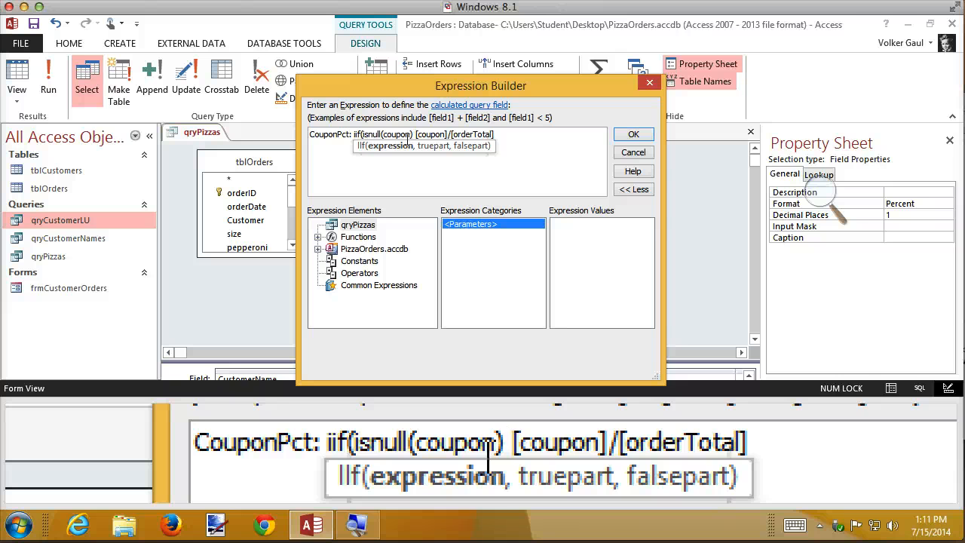
pyautogui.write(',')
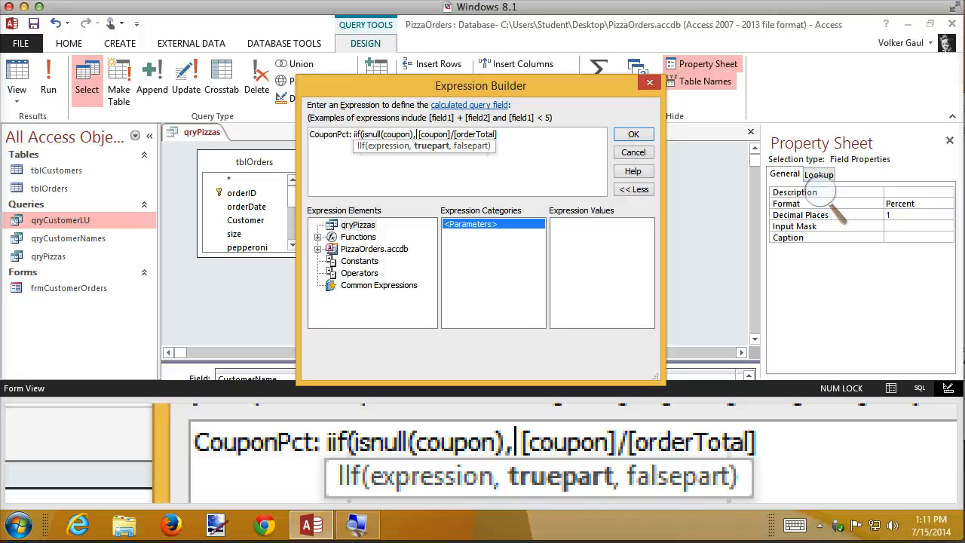
pyautogui.write('0,')
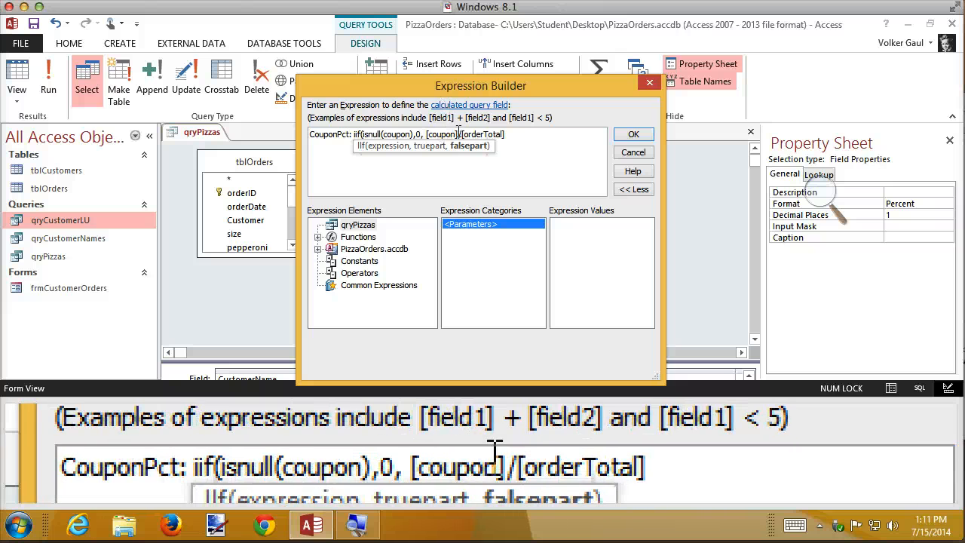
pyautogui.press('End')
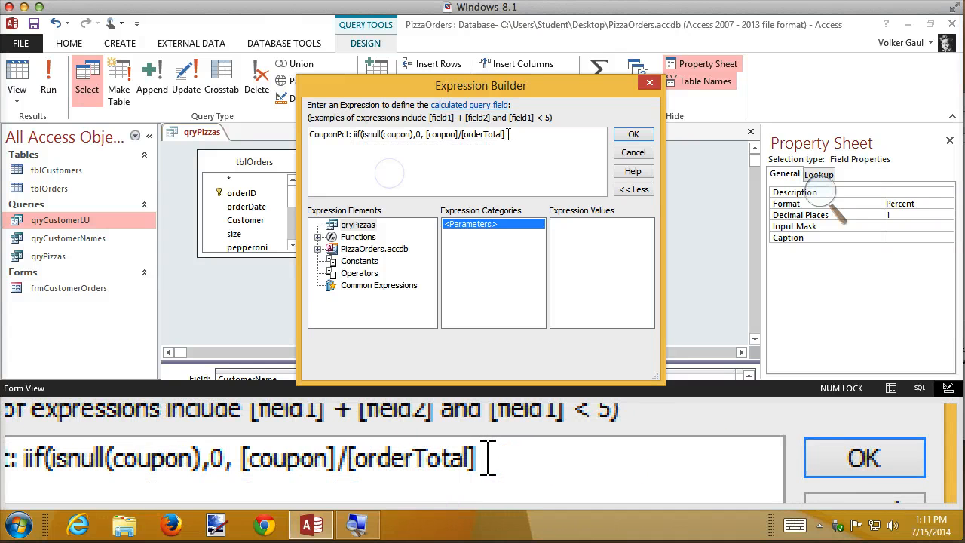
pyautogui.write(')')
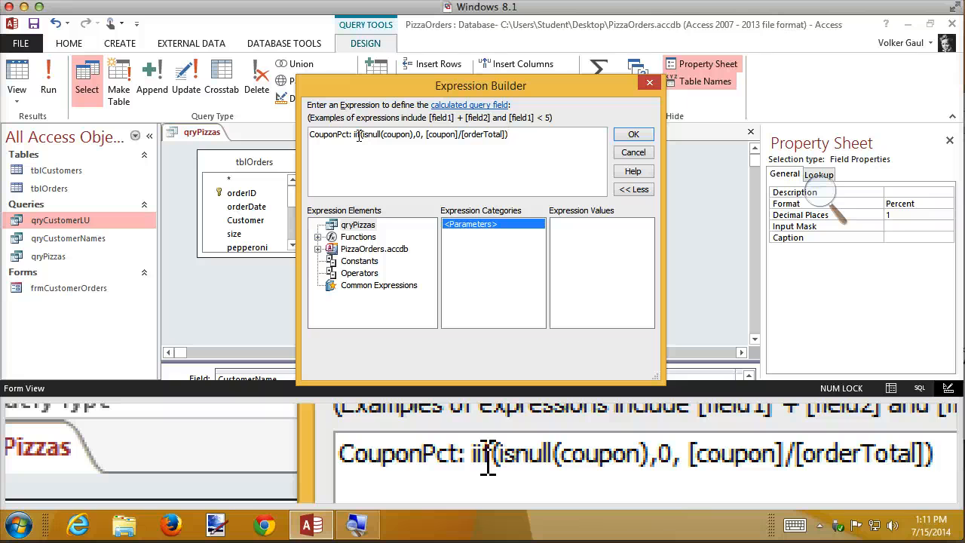
# - Turn off the screen magnifier, accept the revised CouponPct expression and run the query
pyautogui.press('super+Escape')
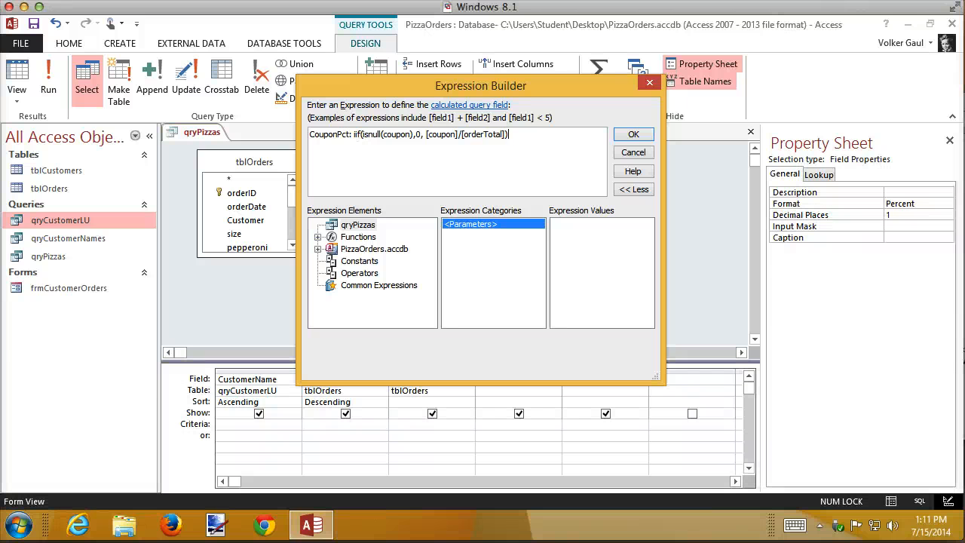
pyautogui.click(629, 134)
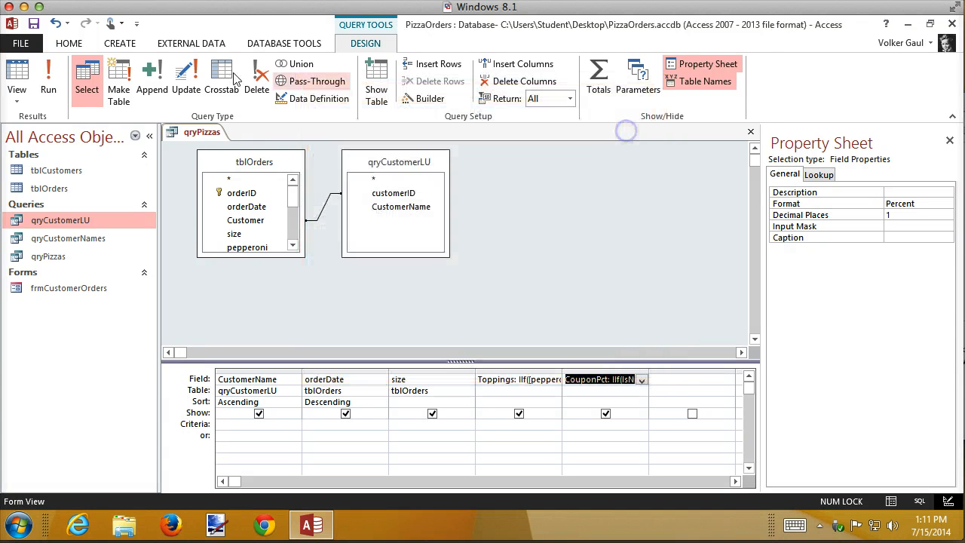
pyautogui.click(48, 75)
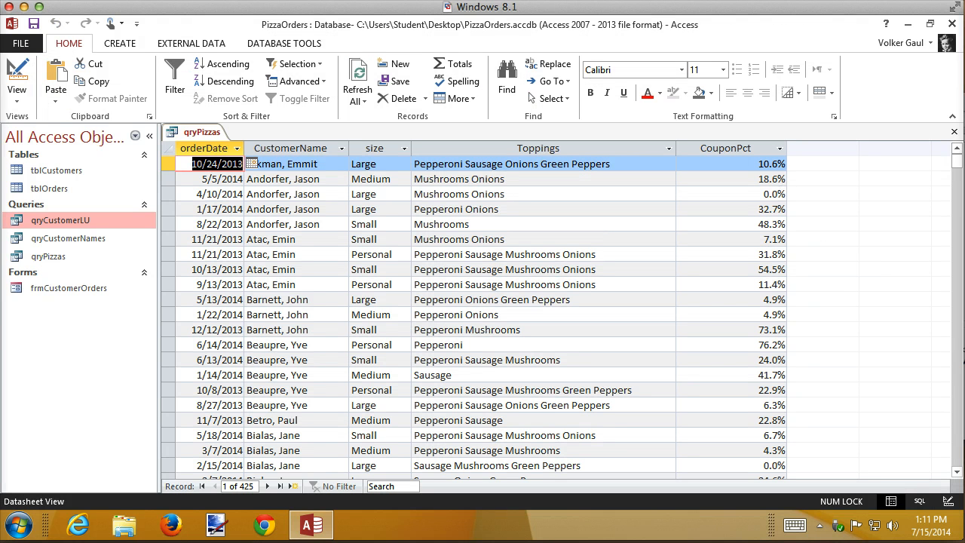
# - Add a totals row to the query results and set the CouponPct total to Average
pyautogui.scroll(-7, 760, 366)
pyautogui.scroll(-20, 762, 368)
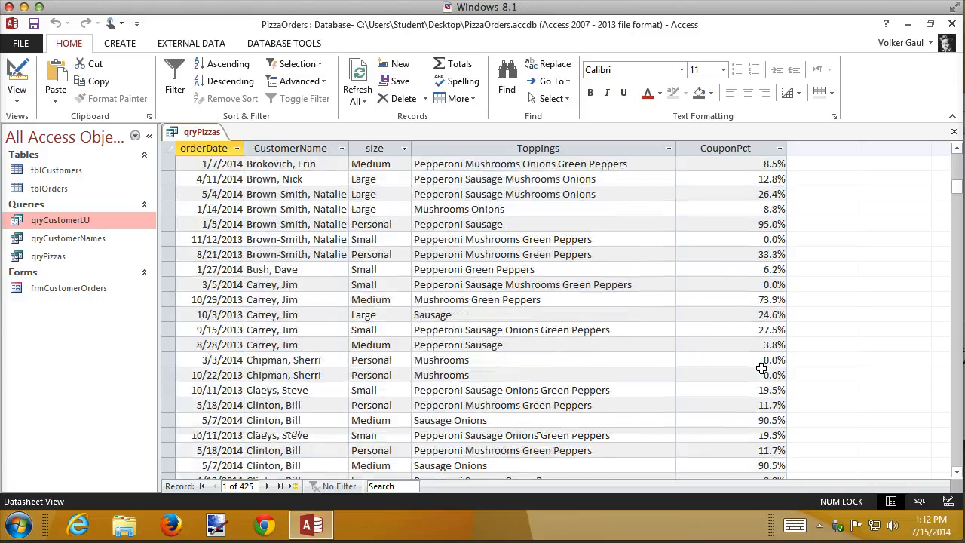
pyautogui.scroll(-20, 761, 367)
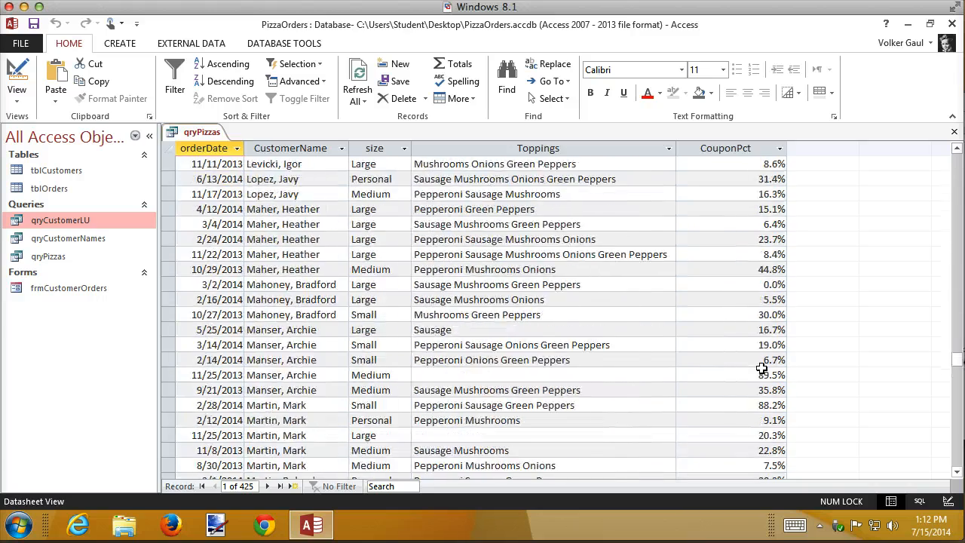
pyautogui.scroll(-7, 761, 367)
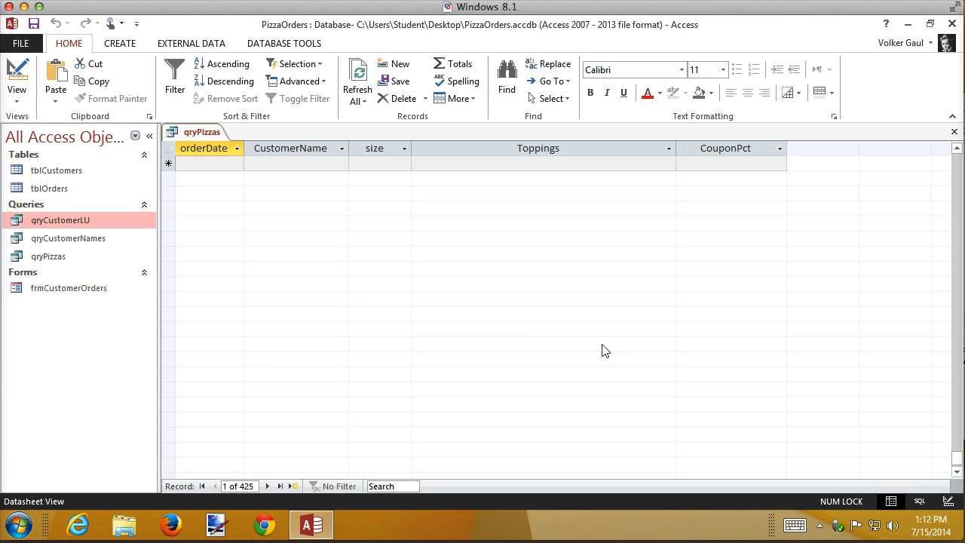
pyautogui.scroll(2, 603, 351)
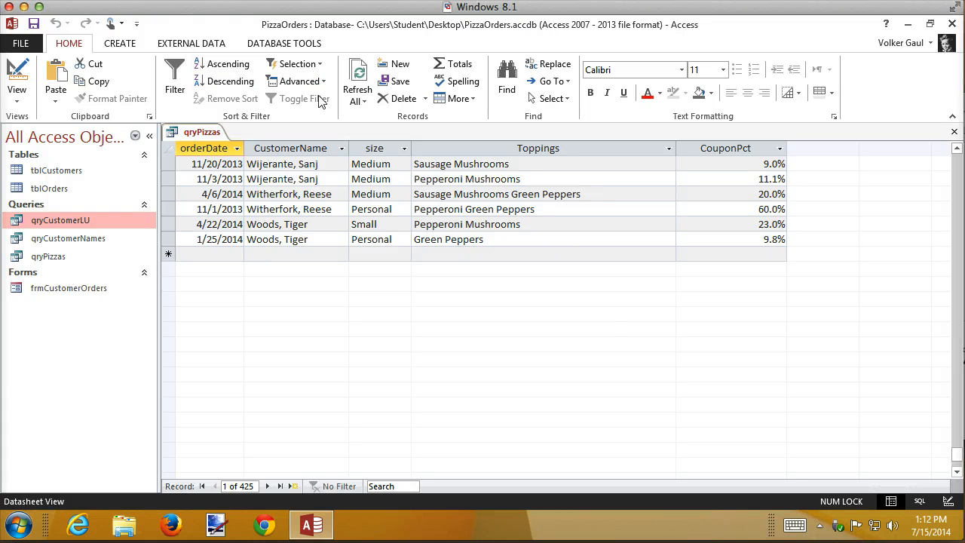
pyautogui.click(469, 71)
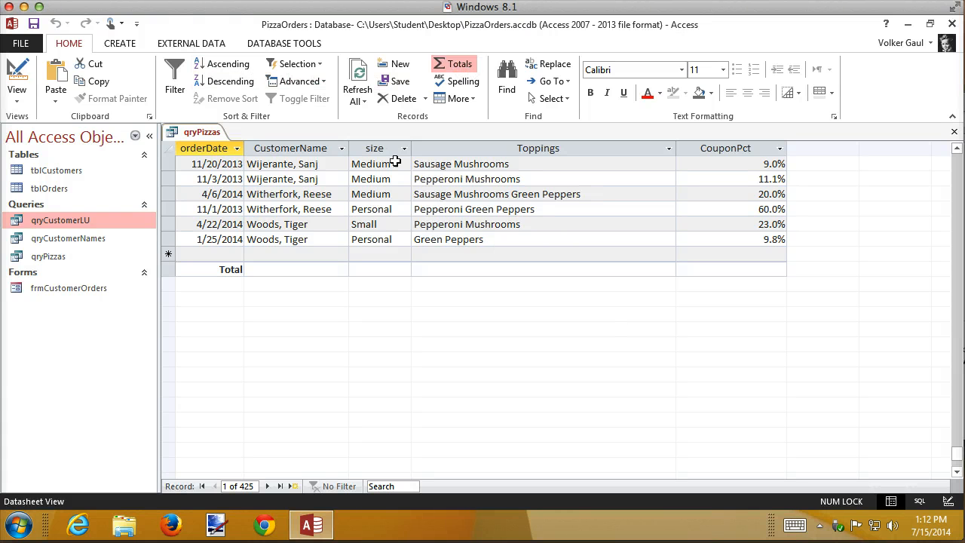
pyautogui.click(758, 269)
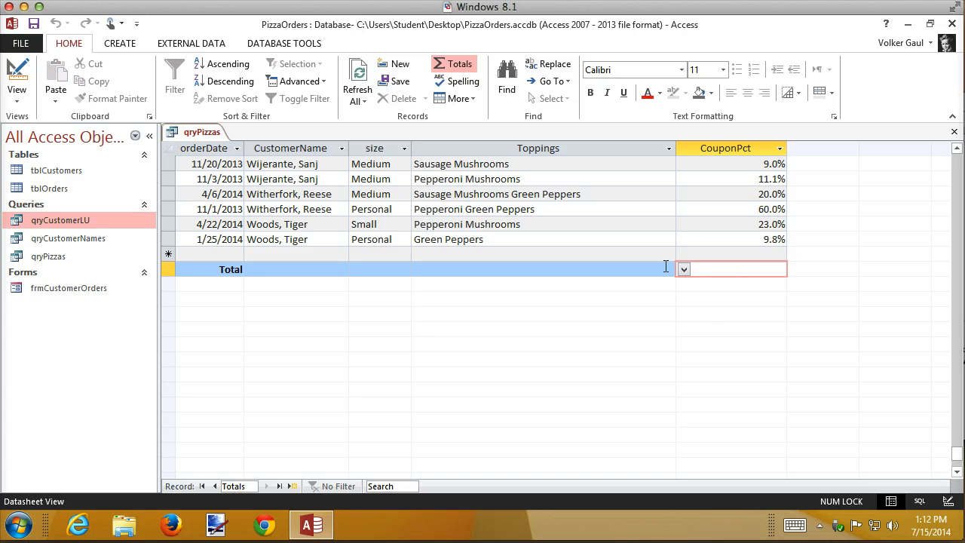
pyautogui.click(683, 269)
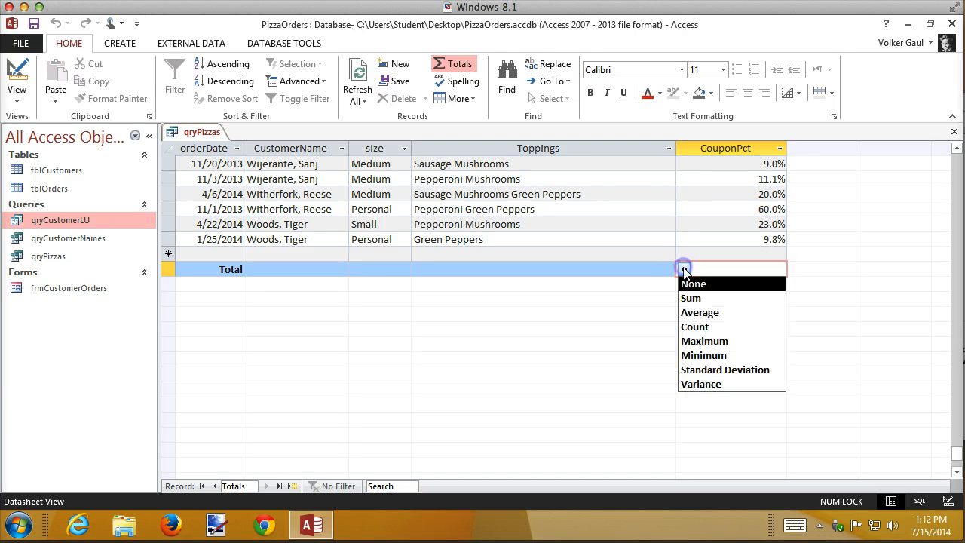
pyautogui.click(687, 311)
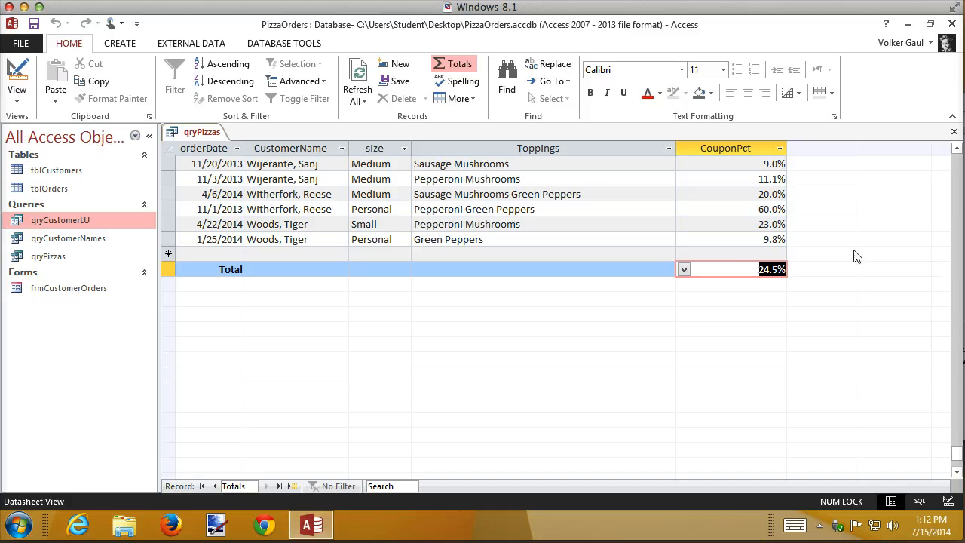
pyautogui.click(814, 270)
# - In design view, insert a column before Toppings and start its field with the name SizeCost:
pyautogui.click(14, 69)
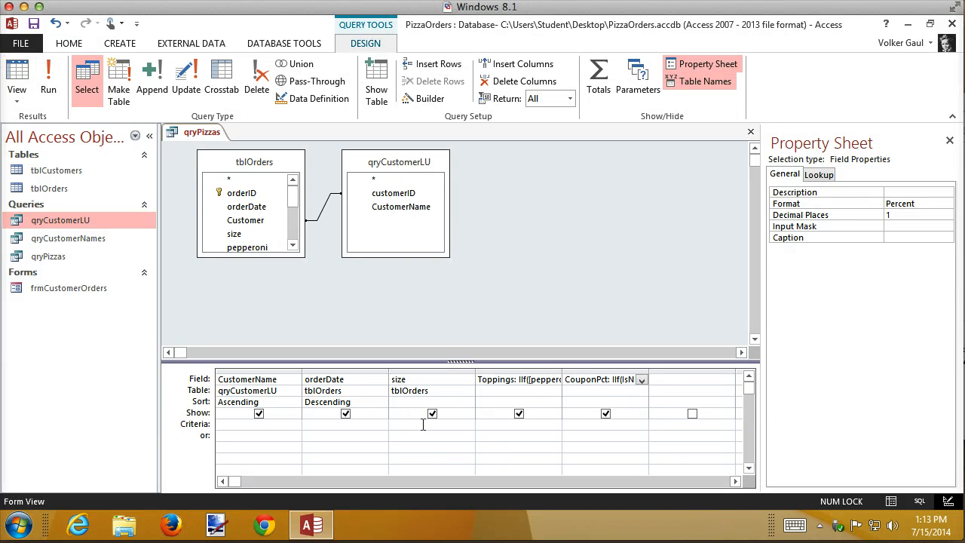
pyautogui.click(526, 376)
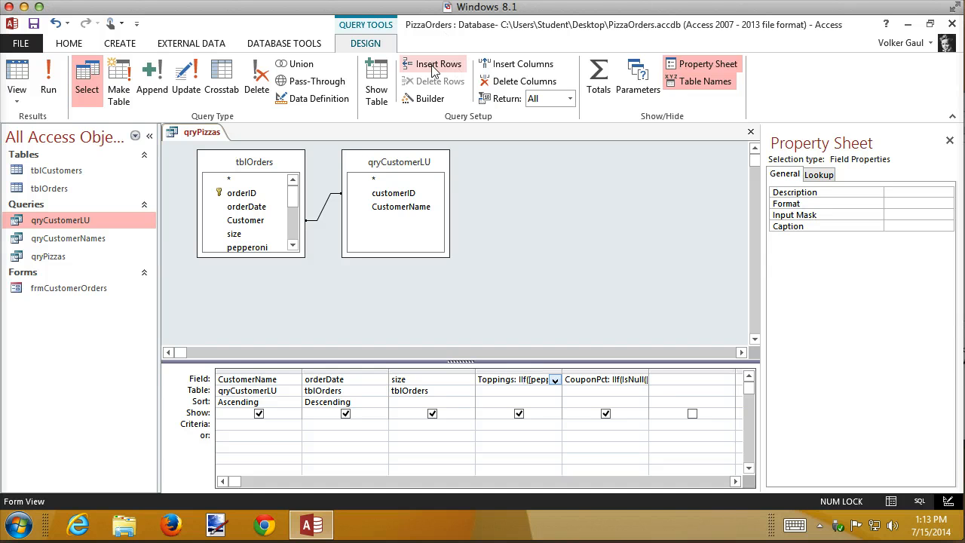
pyautogui.click(519, 64)
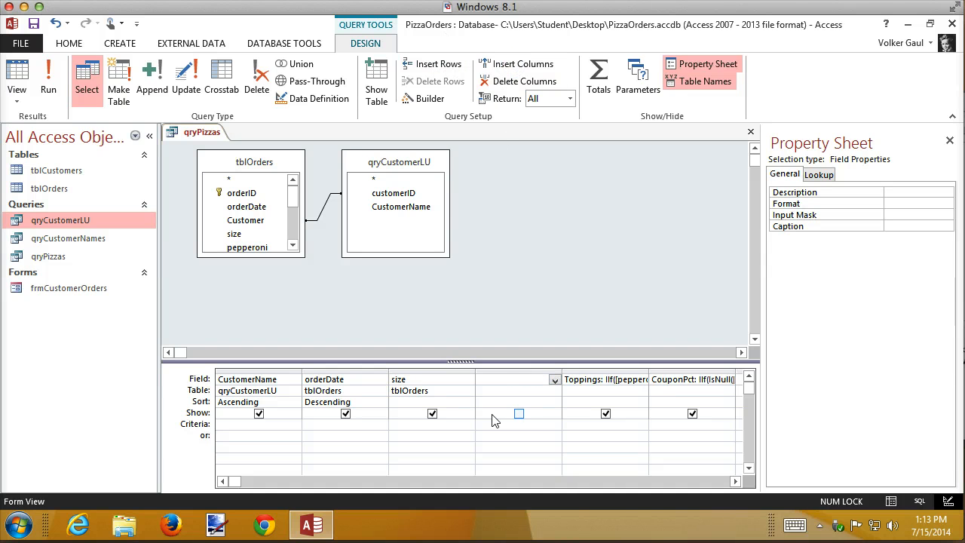
pyautogui.click(504, 379)
pyautogui.write('SizeCost:')
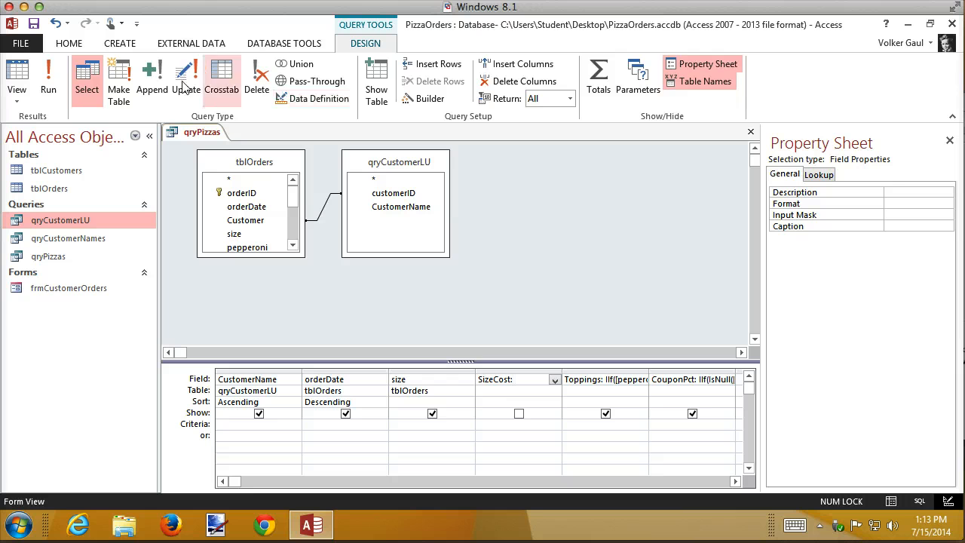
# - In the Expression Builder, start the SizeCost formula with nested IIf functions returning 15 for "Large" and 10 for "Medium"
pyautogui.click(424, 99)
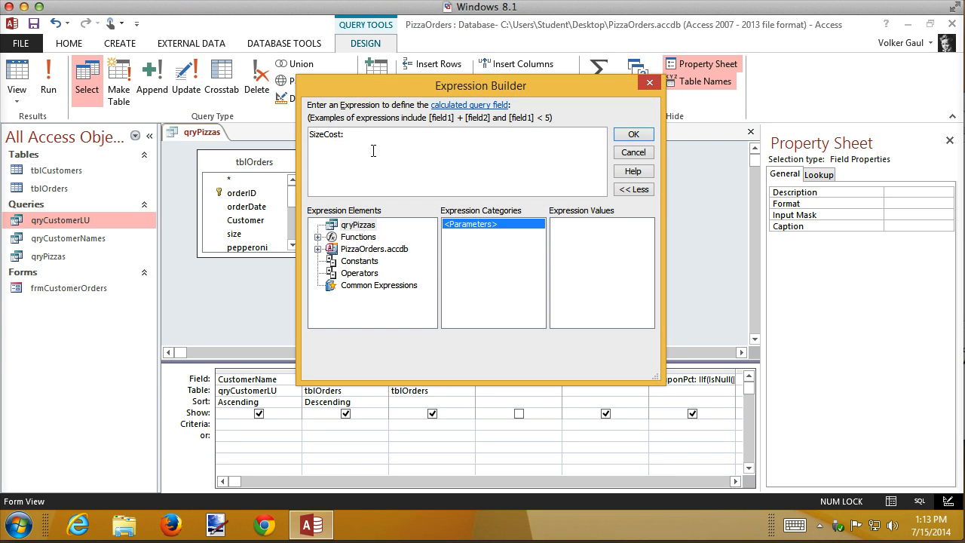
pyautogui.write('iif(size="Large",15, iif(size')
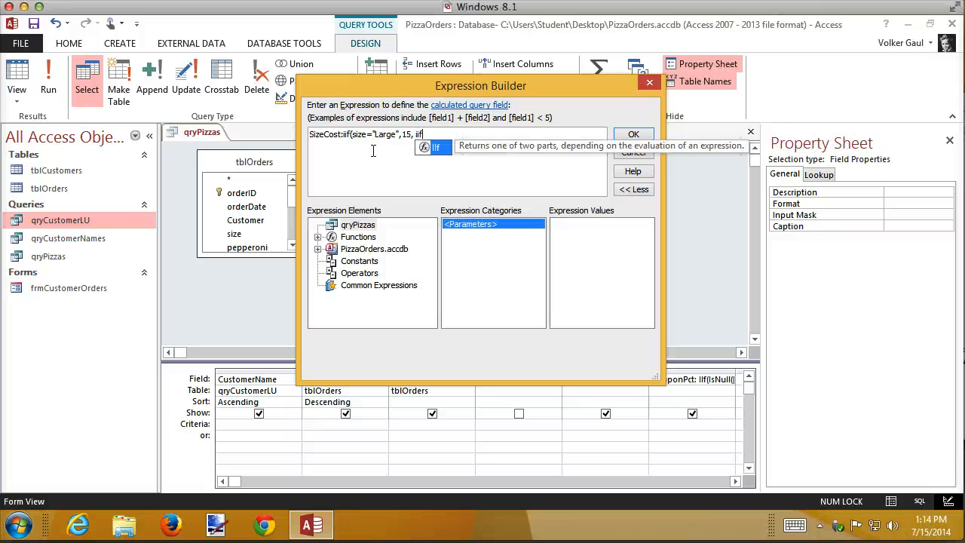
pyautogui.write('="Me')
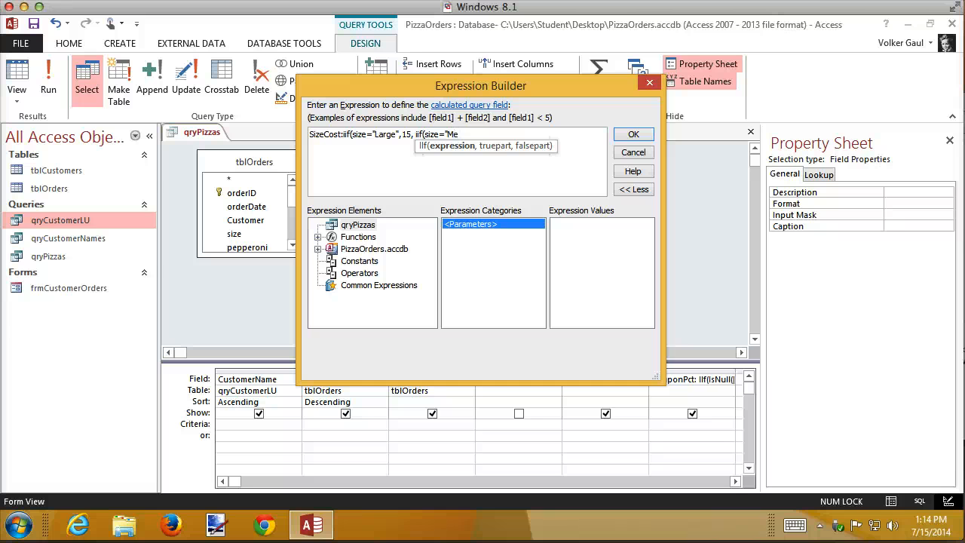
pyautogui.write('dium",')
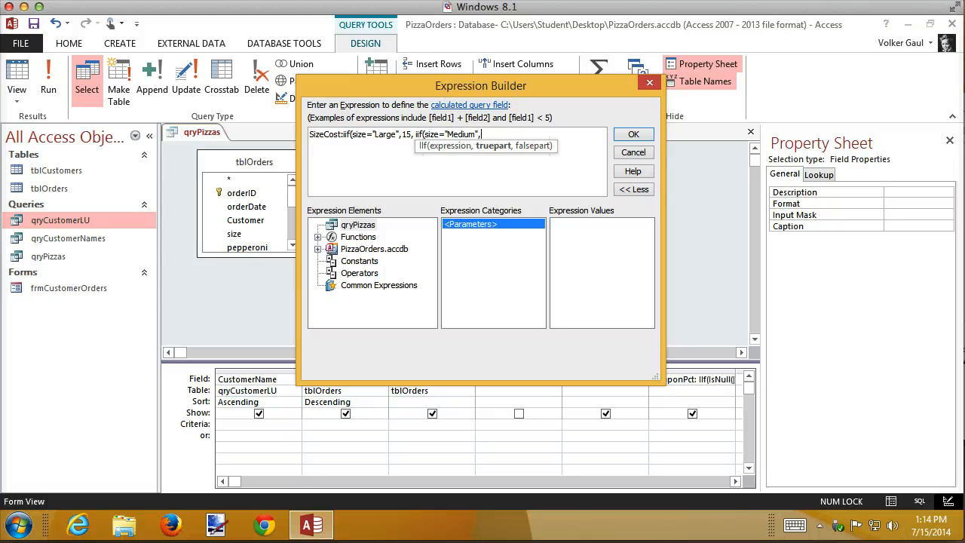
pyautogui.write('10,')
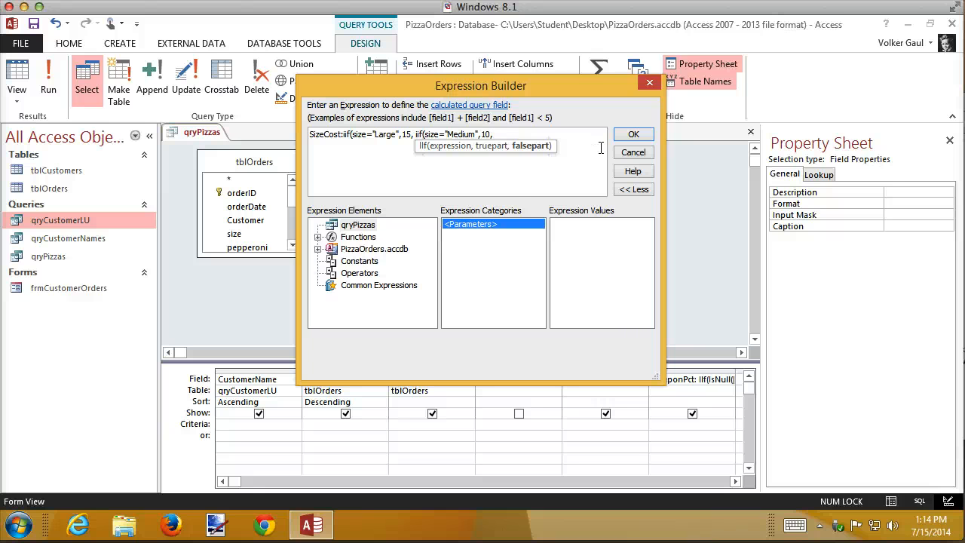
# - On a new line of the SizeCost expression, add a nested IIf returning 5 for size "Small" and 3.5 otherwise
pyautogui.write('i')
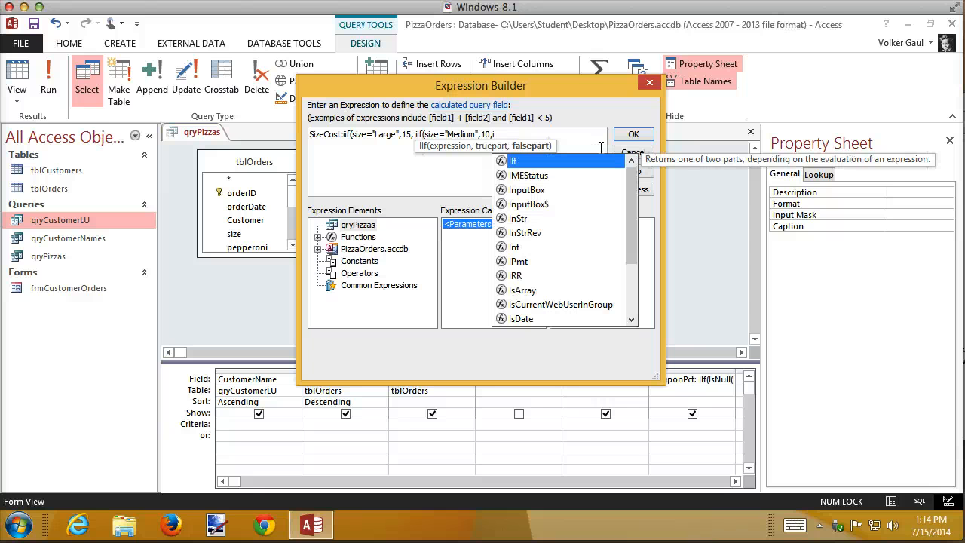
pyautogui.press('BackSpace')
pyautogui.press('Return')
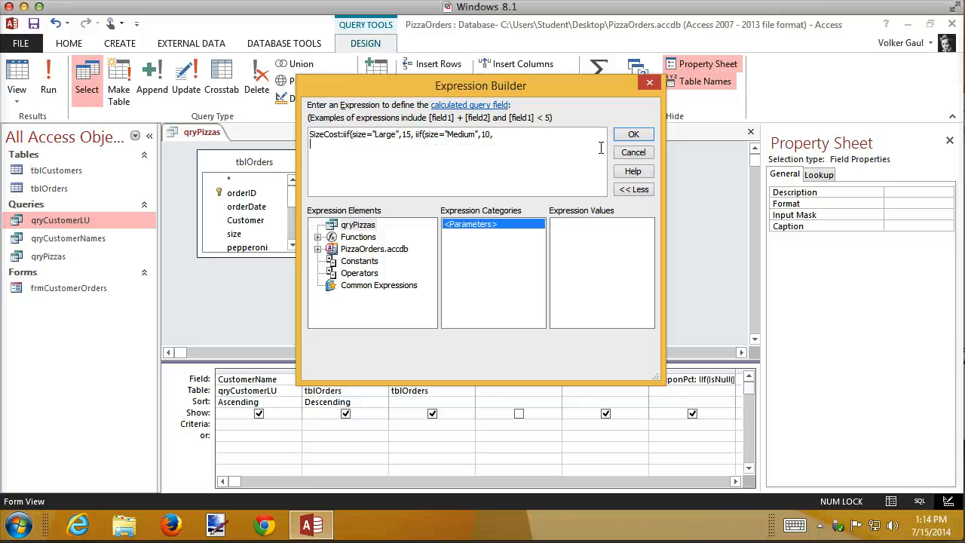
pyautogui.write('iif("')
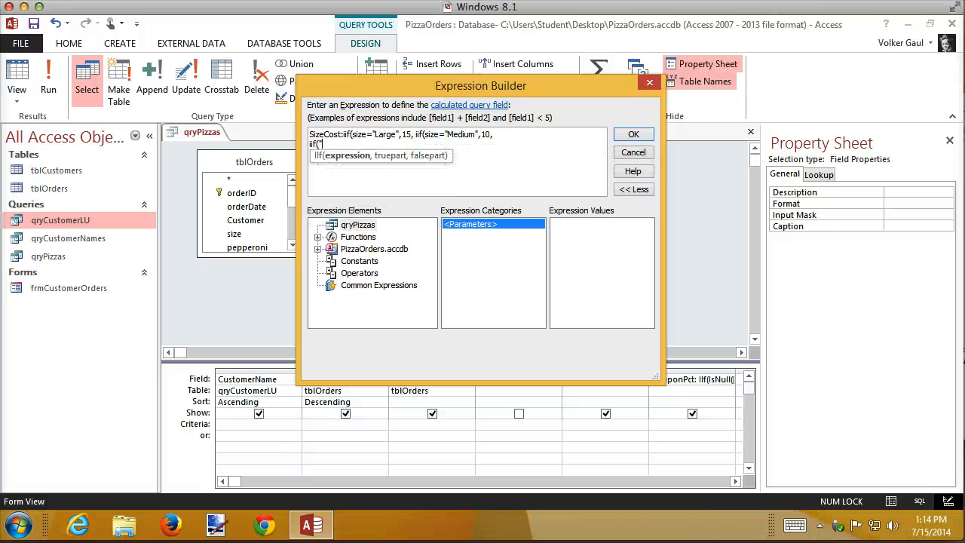
pyautogui.press('BackSpace')
pyautogui.write('size=')
pyautogui.press('BackSpace')
pyautogui.write('="Small",')
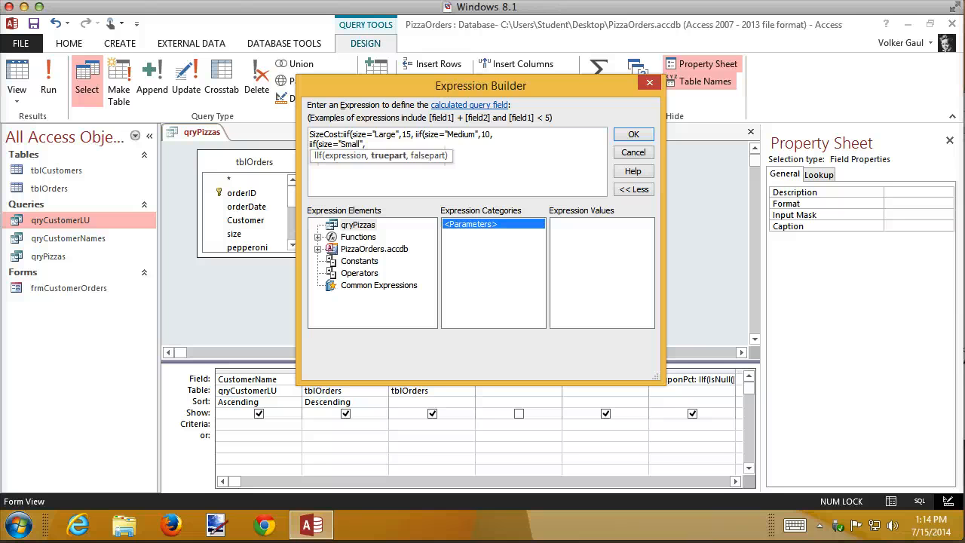
pyautogui.write('5,3.5)')
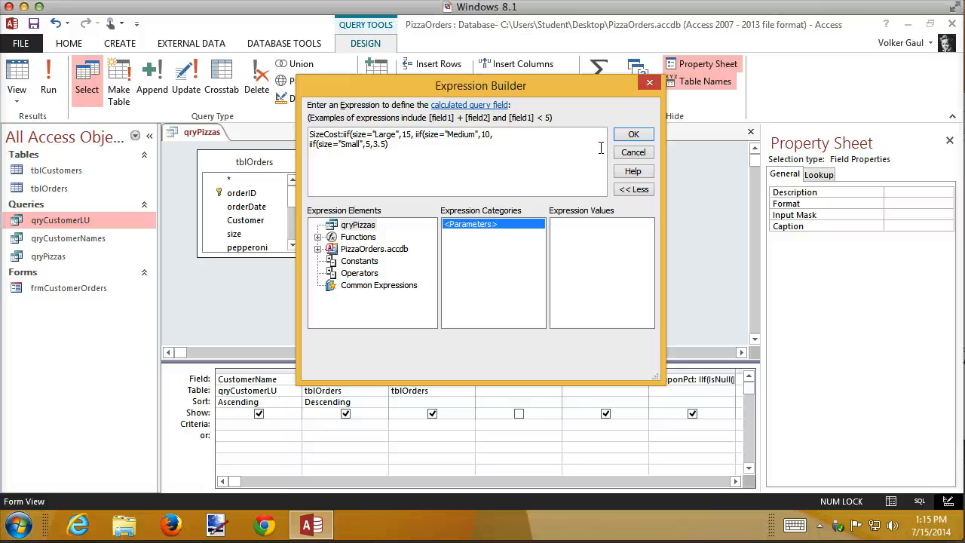
# - Accept the SizeCost expression, append the two missing closing parentheses and run the query
pyautogui.click(633, 134)
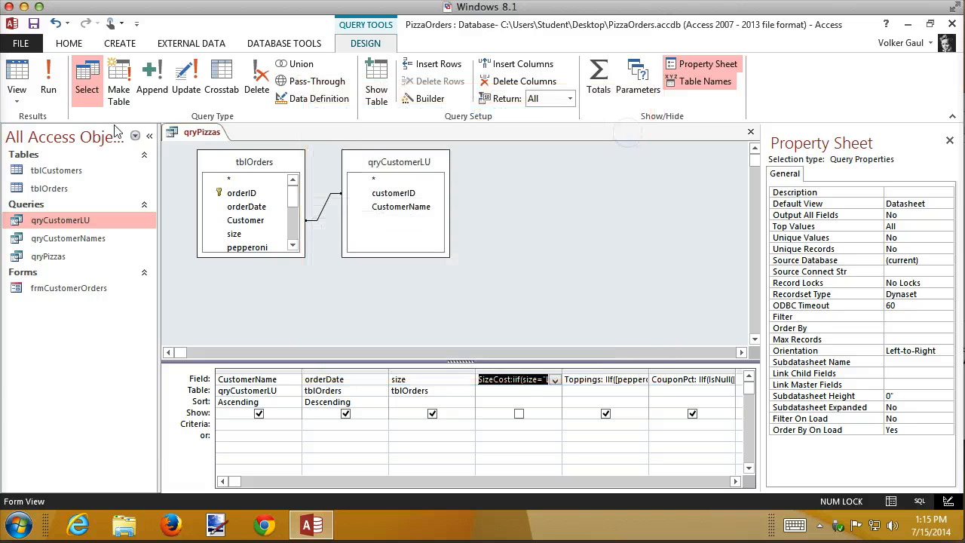
pyautogui.click(49, 83)
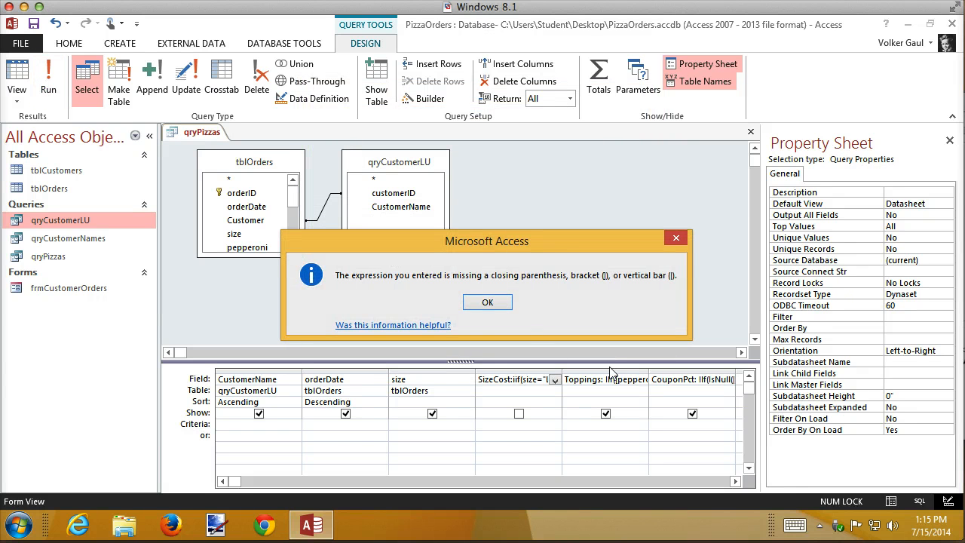
pyautogui.click(487, 302)
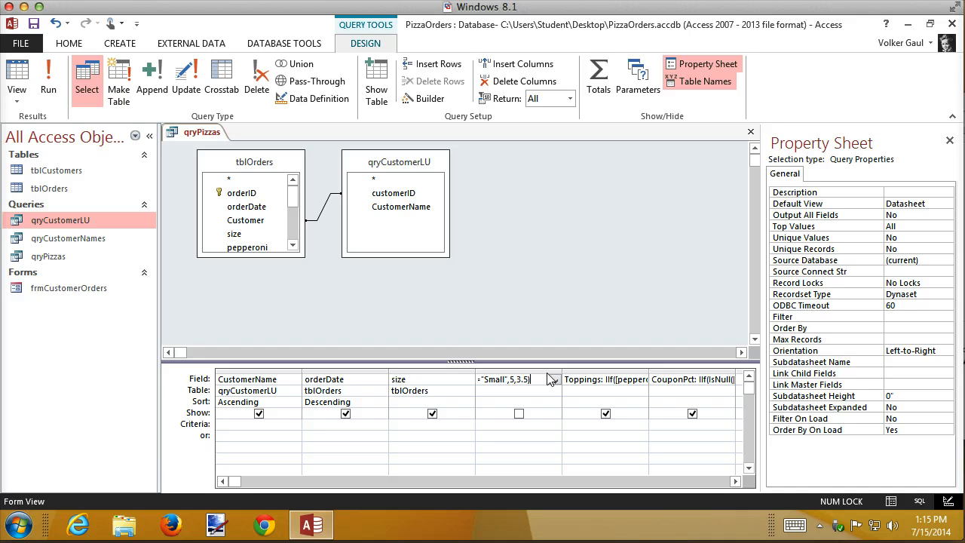
pyautogui.write('))')
pyautogui.click(48, 83)
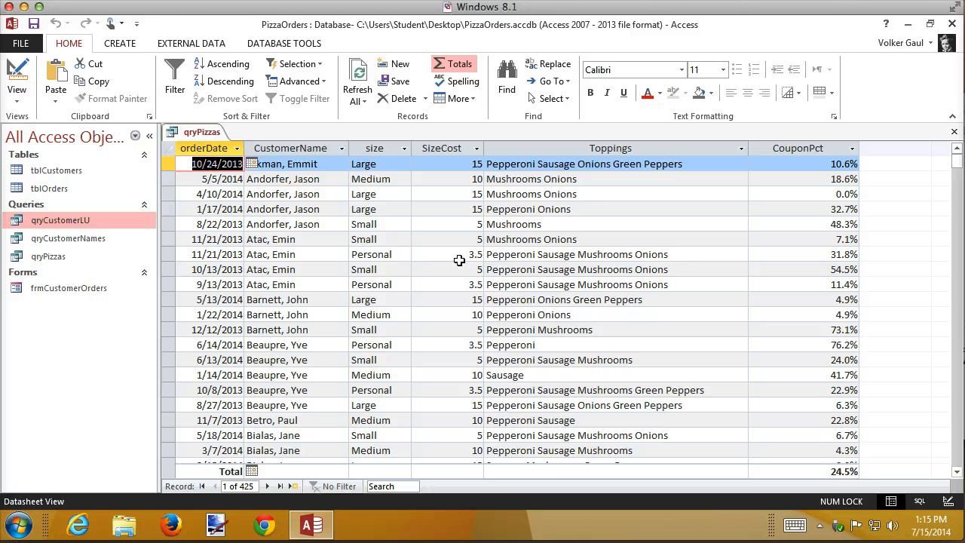
# - Reopen the SizeCost expression from design view with the screen magnifier on and replace its IIf formula with the opening of a Switch function
pyautogui.click(21, 74)
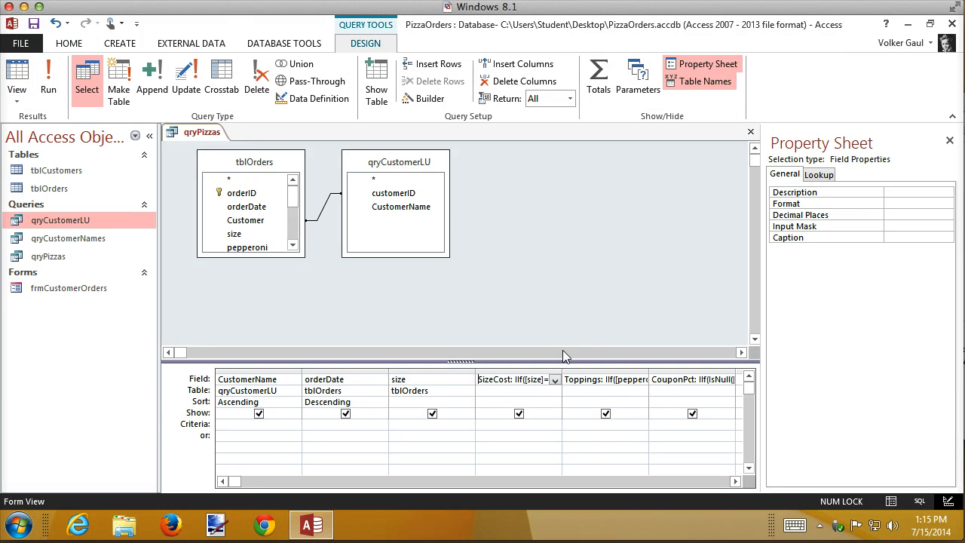
pyautogui.click(422, 99)
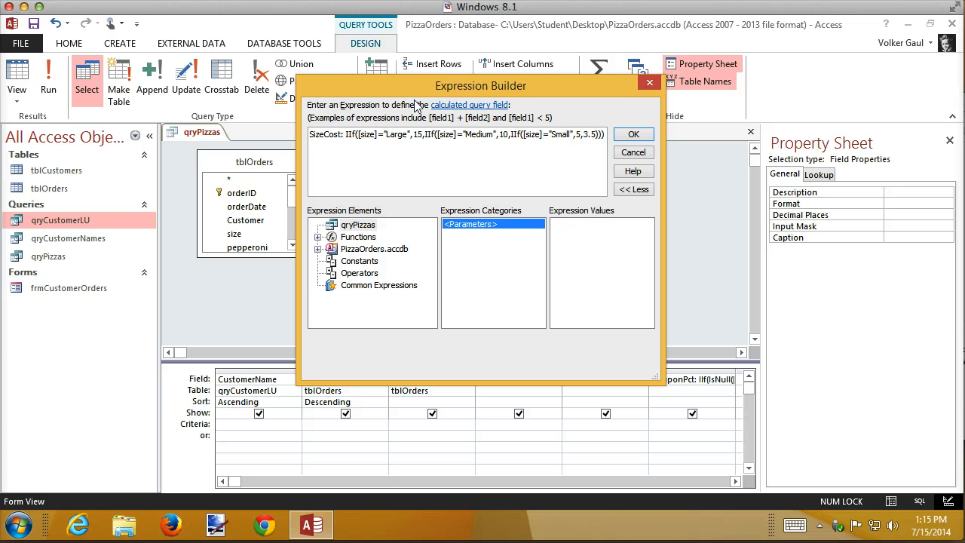
pyautogui.press('super+plus')
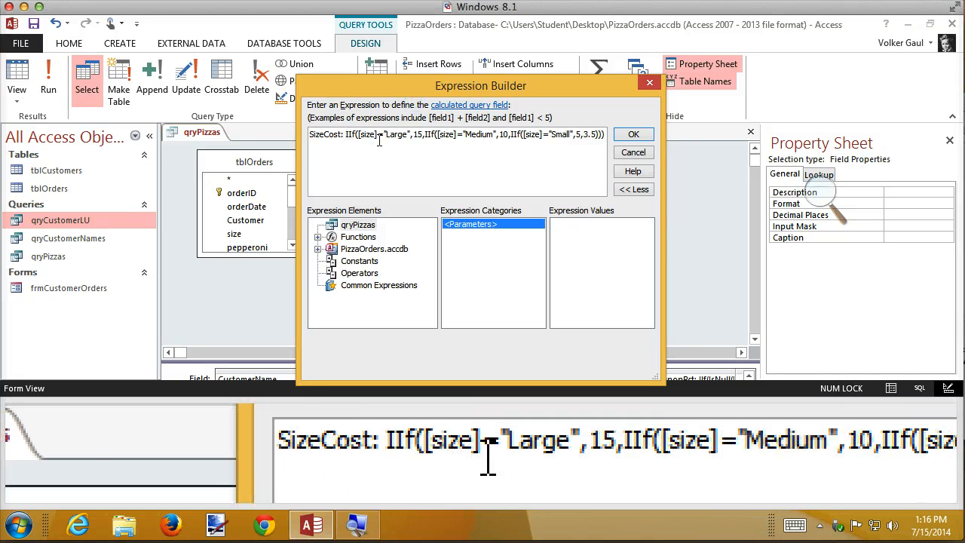
pyautogui.hotkey('shift', 'End')
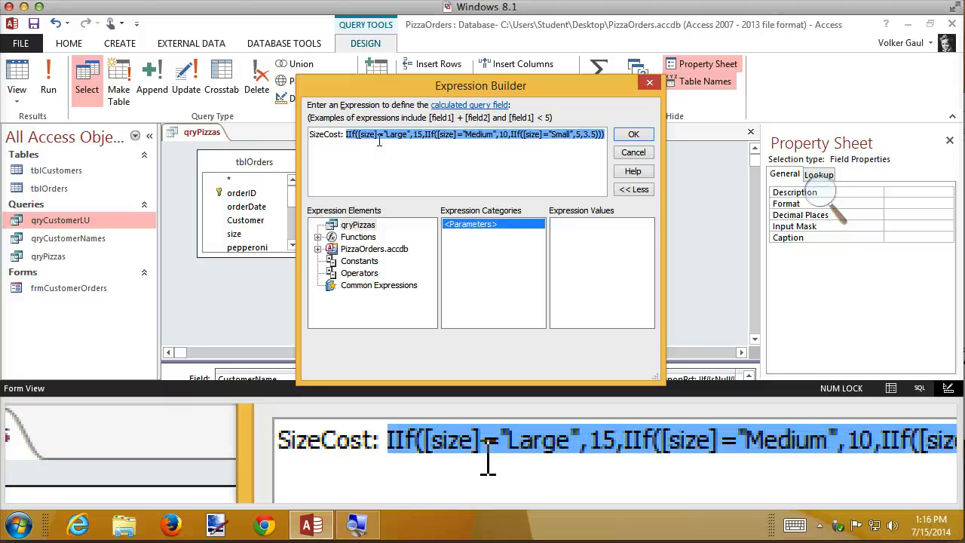
pyautogui.press('Delete')
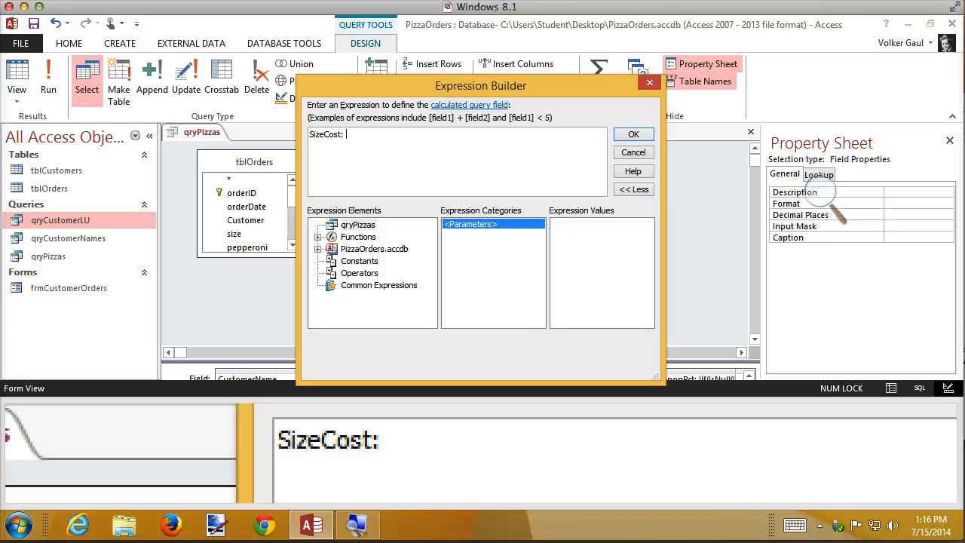
pyautogui.write('switch')
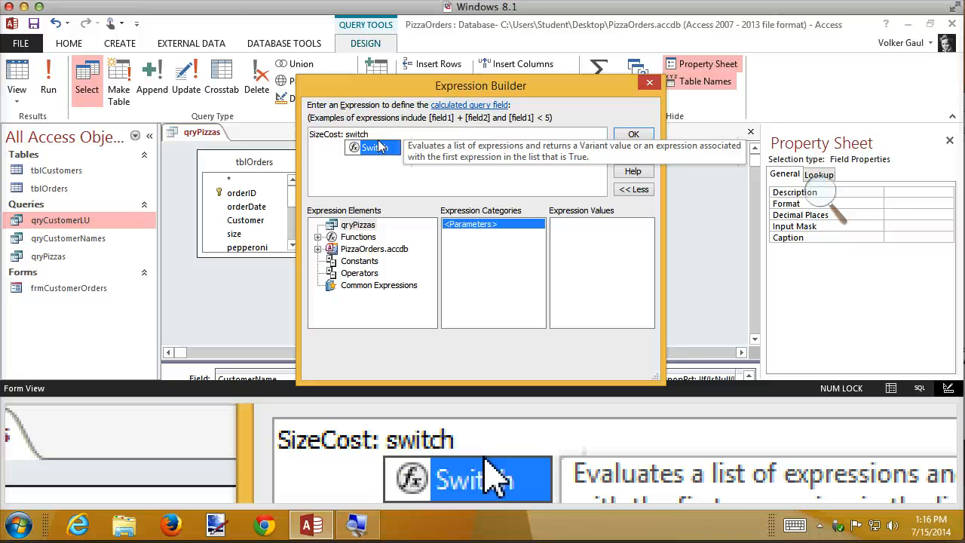
pyautogui.write('(')
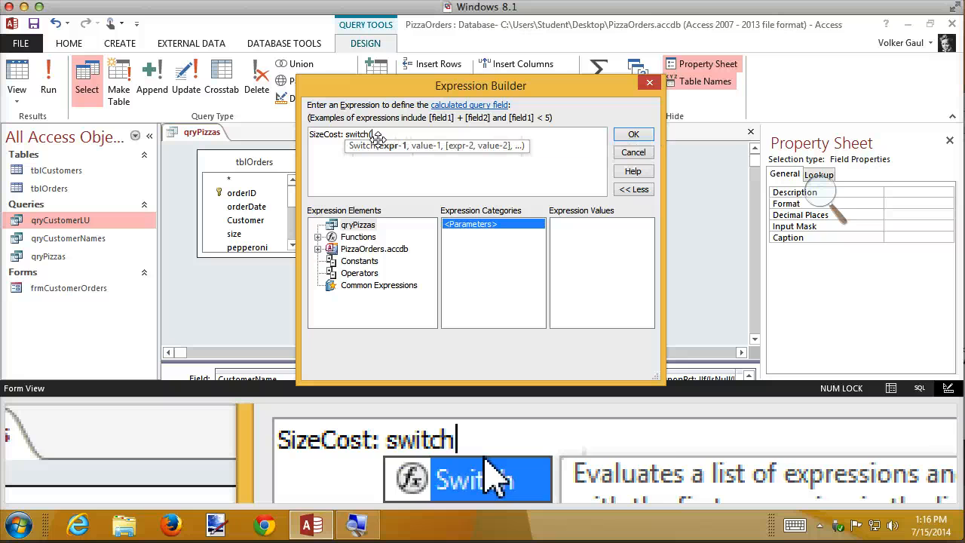
pyautogui.write('"Large')
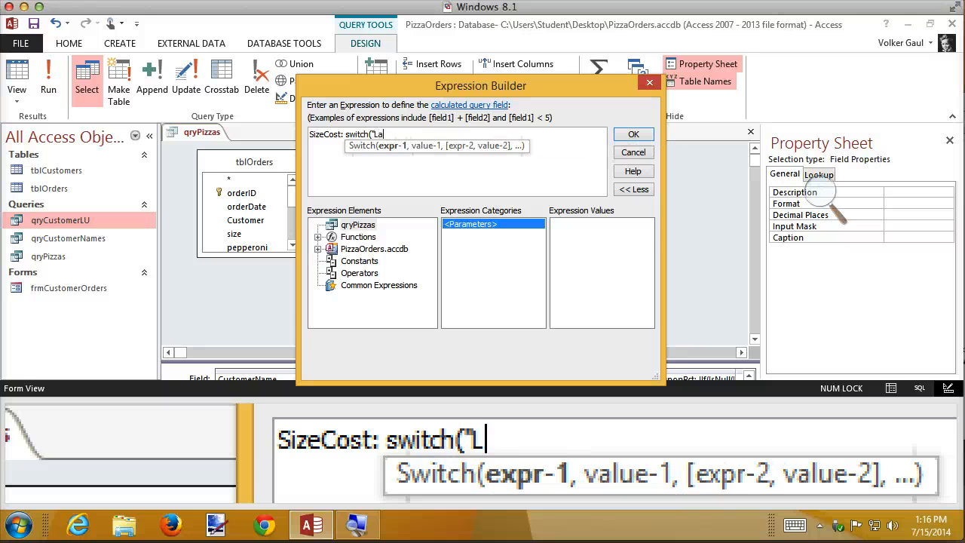
pyautogui.press('BackSpace')
pyautogui.press('BackSpace')
pyautogui.press('BackSpace')
pyautogui.press('BackSpace')
pyautogui.press('BackSpace')
pyautogui.press('BackSpace')
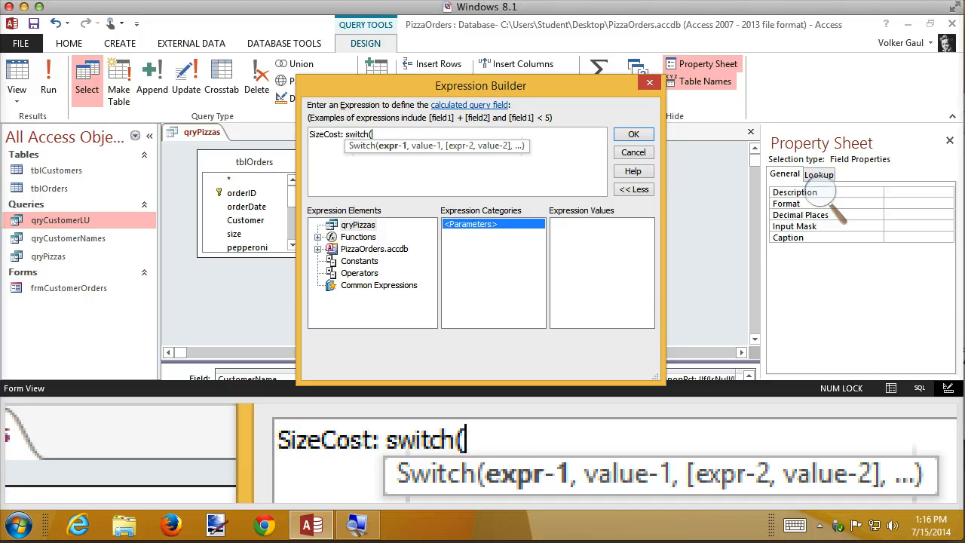
# - Continue the SizeCost Switch function with the pairs sze="Large",15 and size="Medium",10
pyautogui.write('sze')
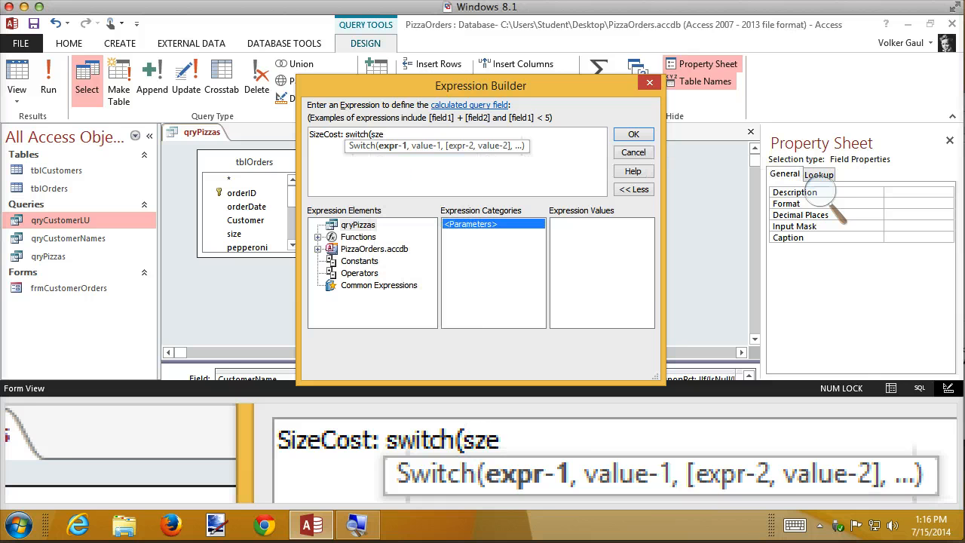
pyautogui.write('="Large",15')
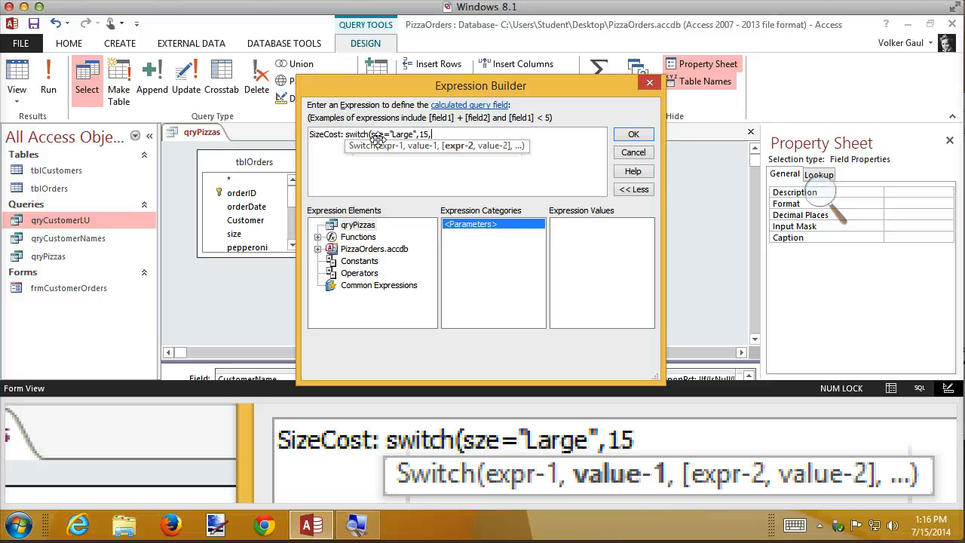
pyautogui.write(',')
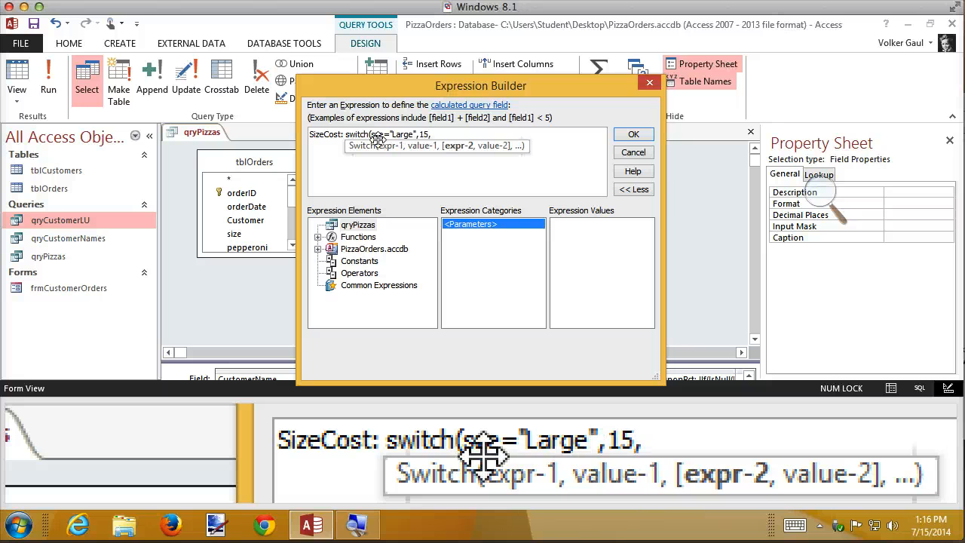
pyautogui.write('size="Medium')
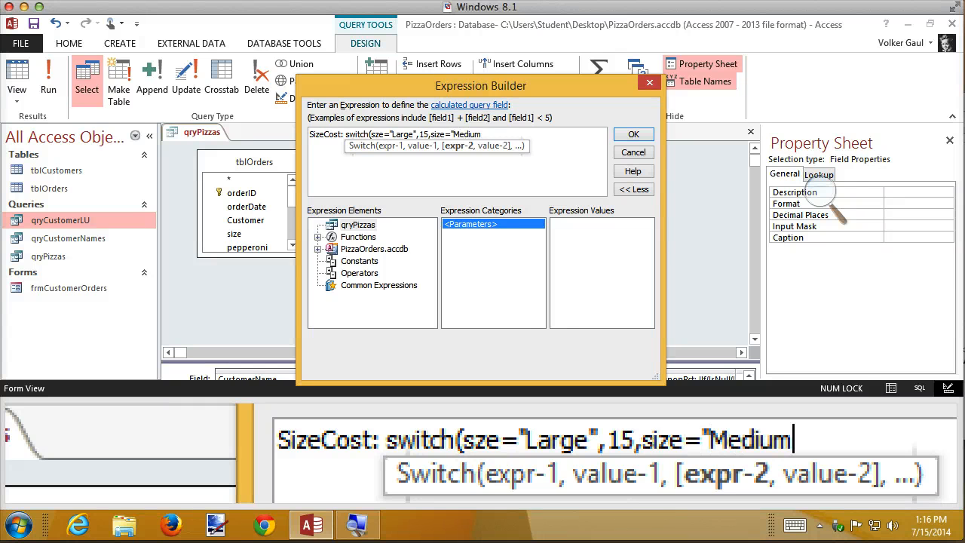
pyautogui.write('",10')
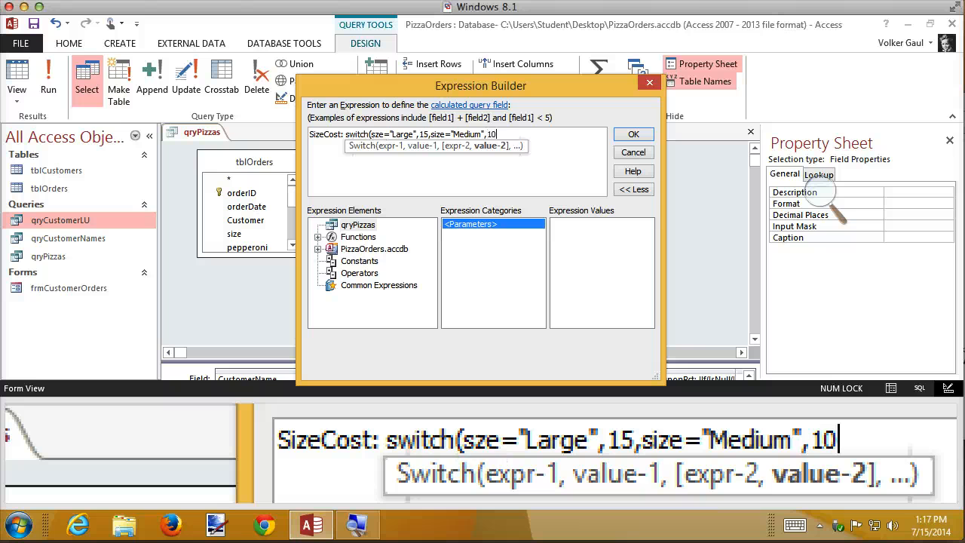
# - Add the pairs size="Small",5 and "Personal",3.5 to the SizeCost Switch function and close its parenthesis
pyautogui.write(',size')
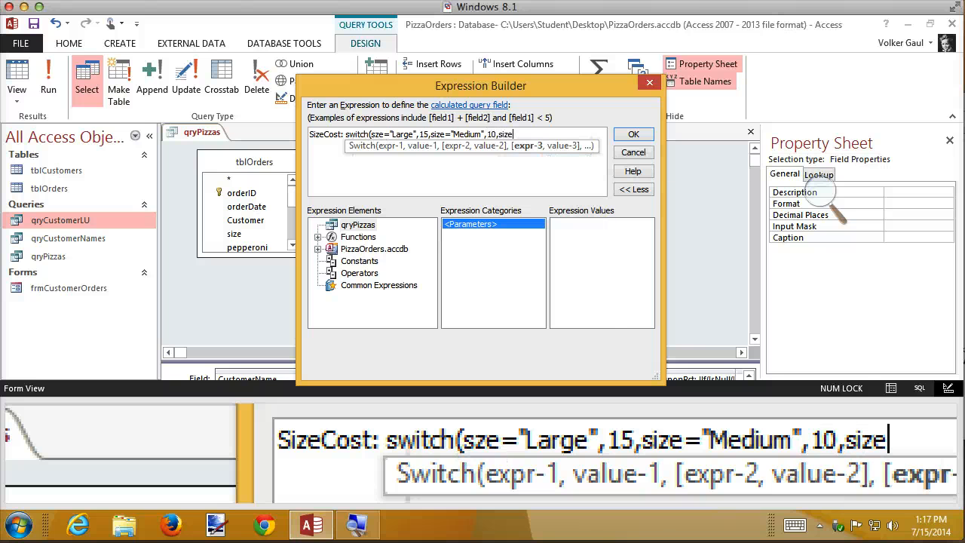
pyautogui.write('="Small')
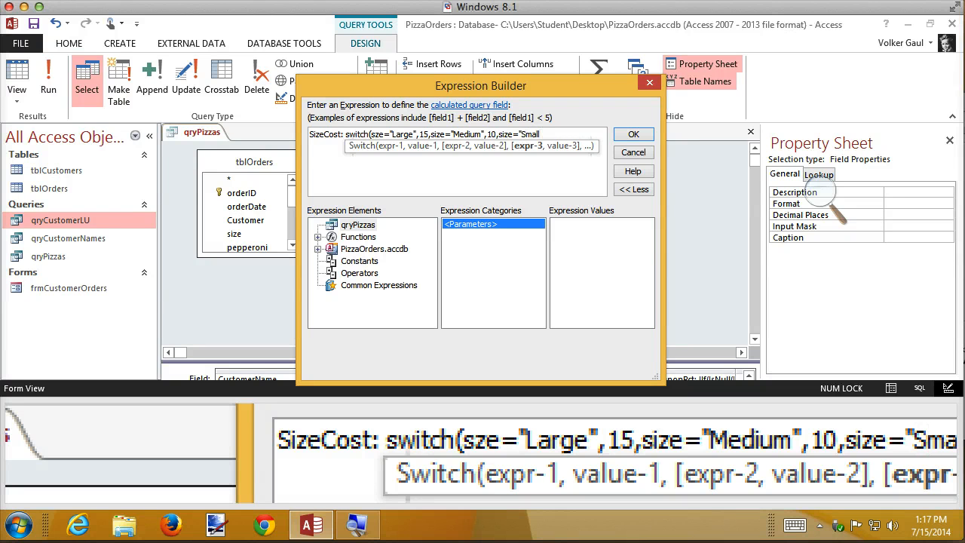
pyautogui.write('",5')
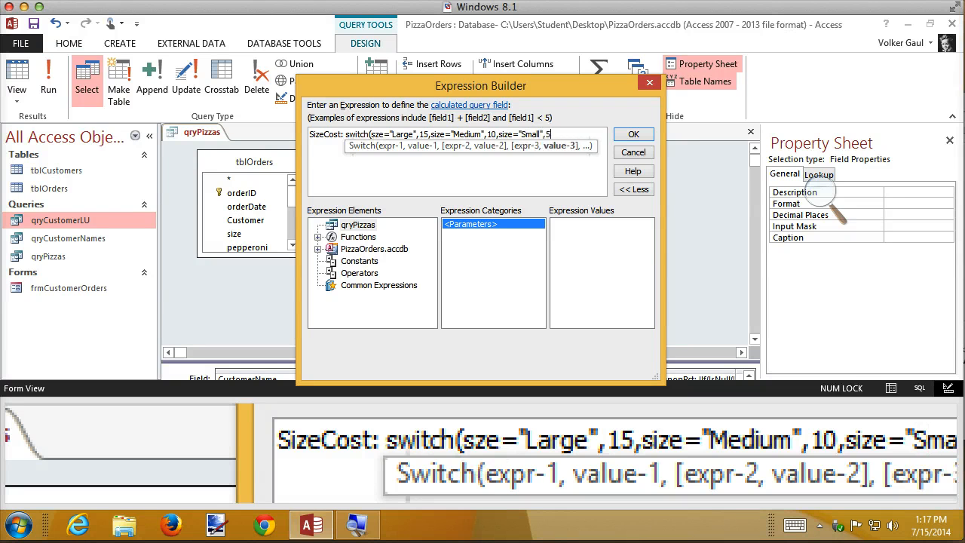
pyautogui.write(',')
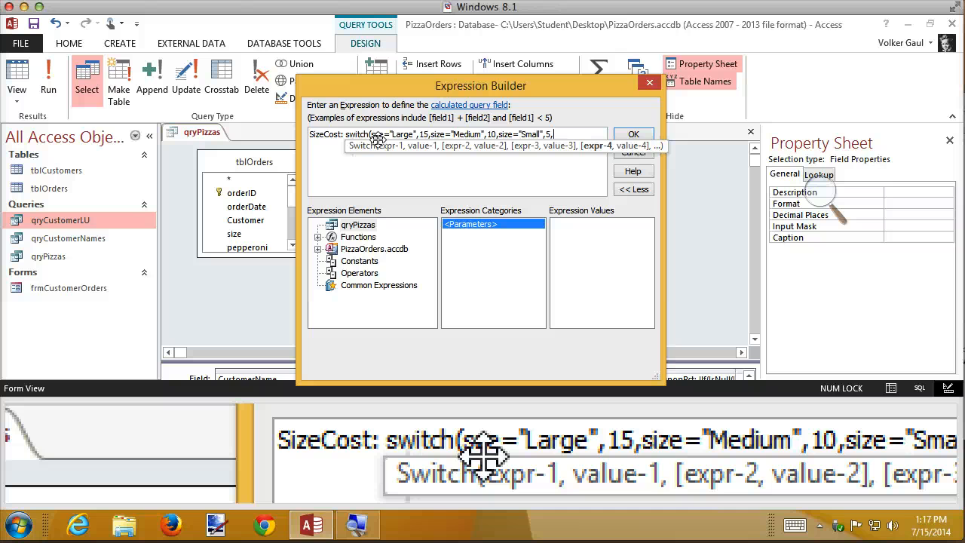
pyautogui.write('"Persona')
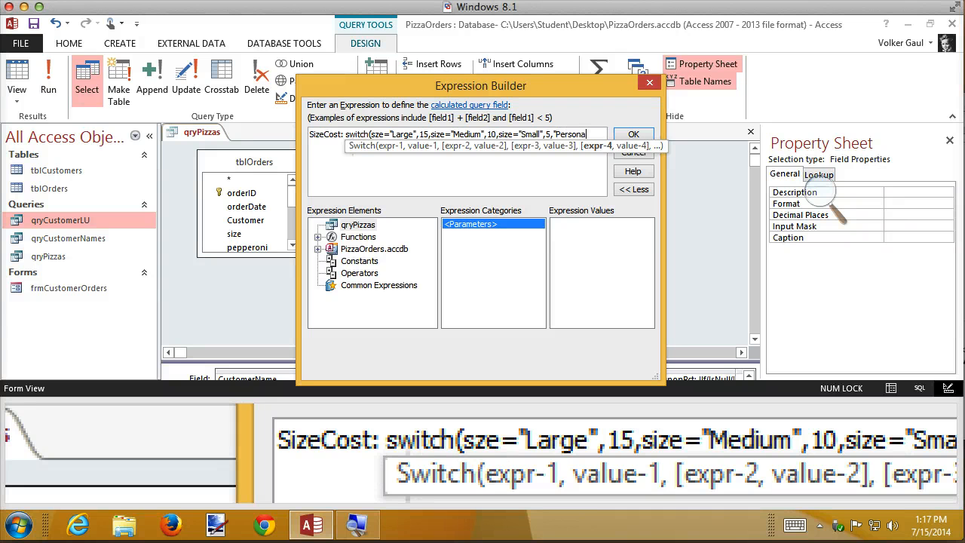
pyautogui.write('l",3.5)')
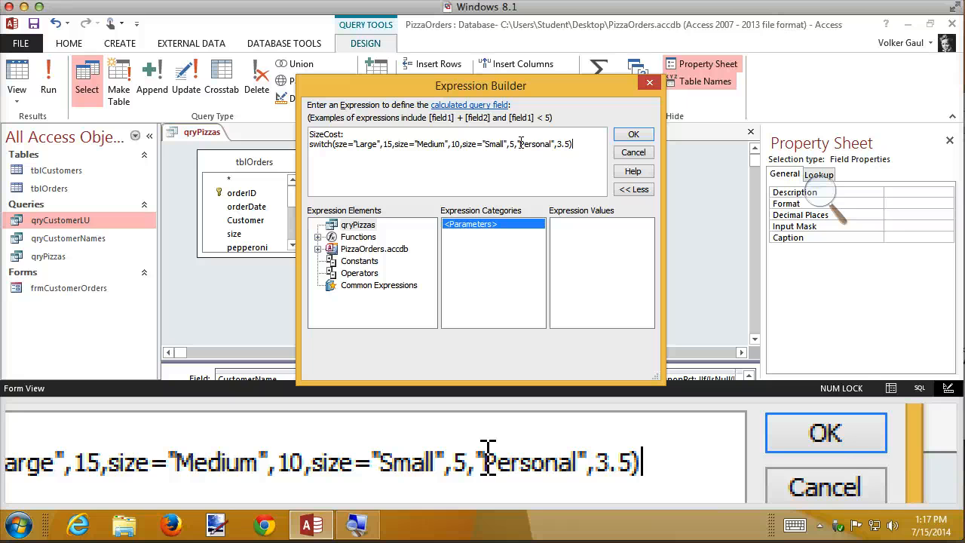
# - Turn off the screen magnifier, accept the SizeCost expression and try running the query, dismissing the parameter request
pyautogui.press('super+plus')
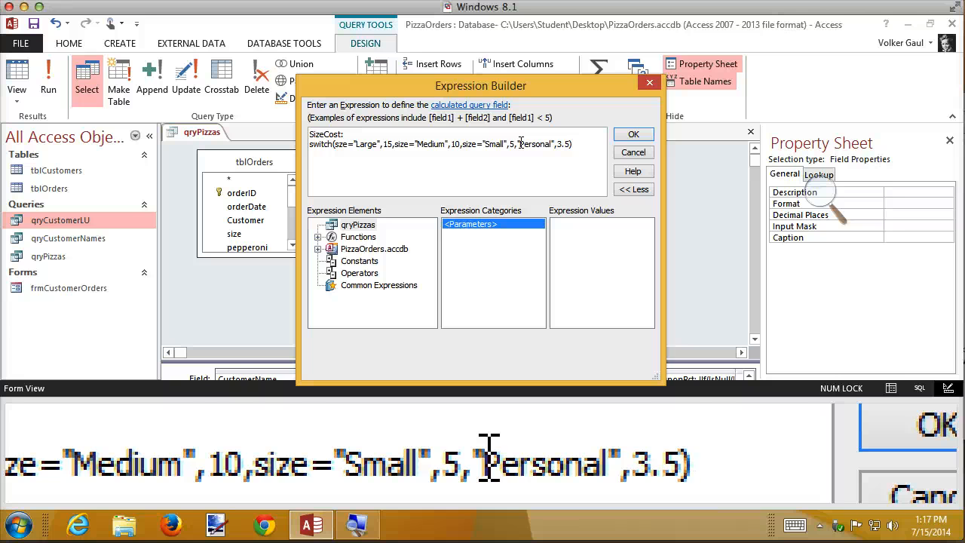
pyautogui.press('super+Escape')
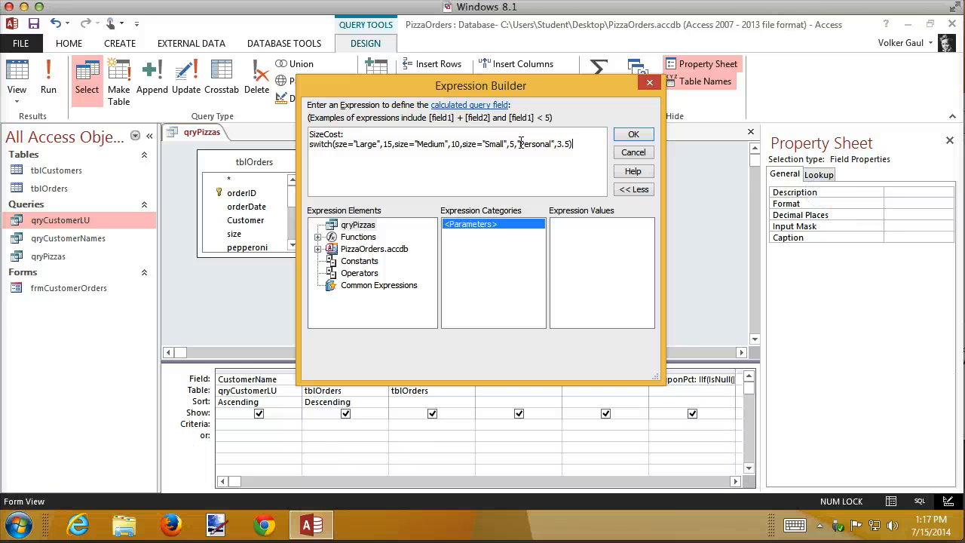
pyautogui.click(638, 134)
pyautogui.click(47, 79)
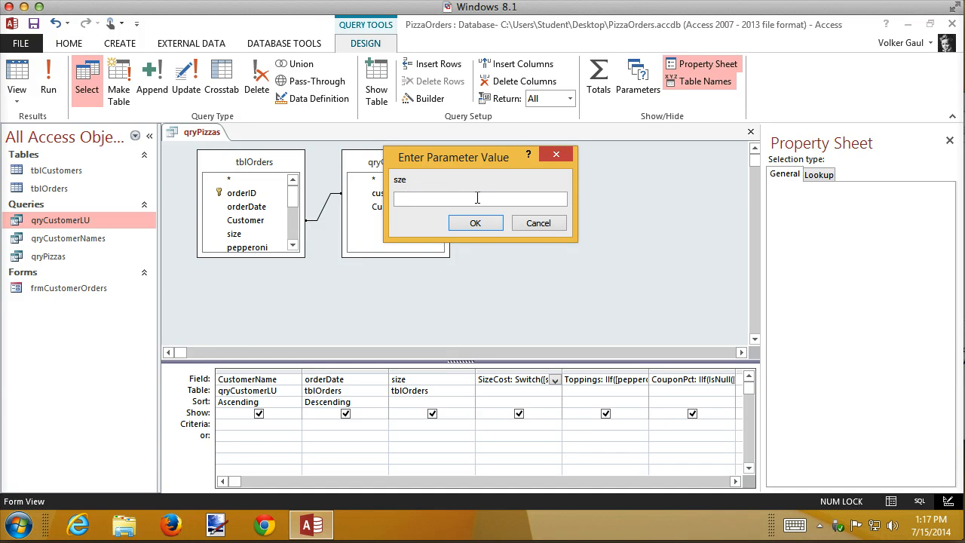
pyautogui.click(548, 224)
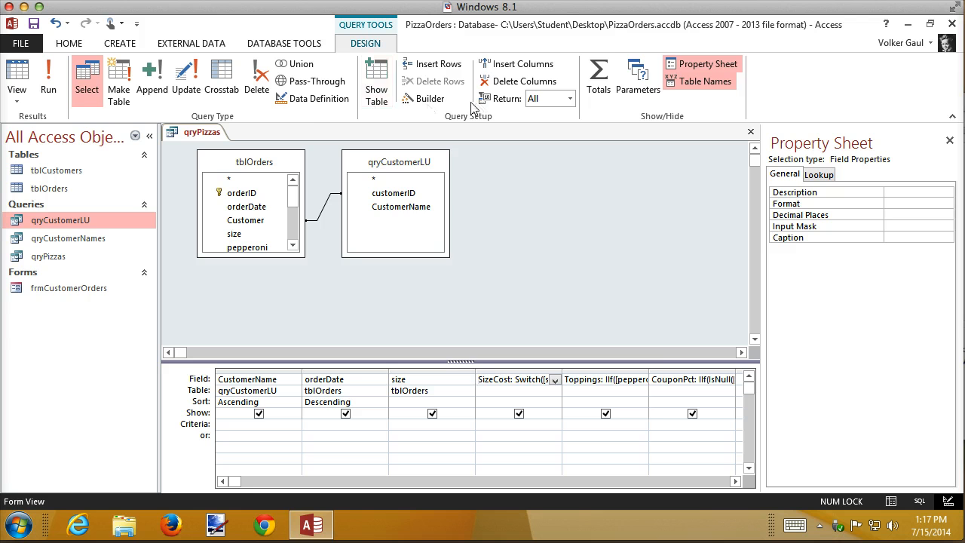
# - Correct the misspelled field name to size in the Switch's "Large" condition, rerun the query and check a Personal order's SizeCost
pyautogui.click(428, 98)
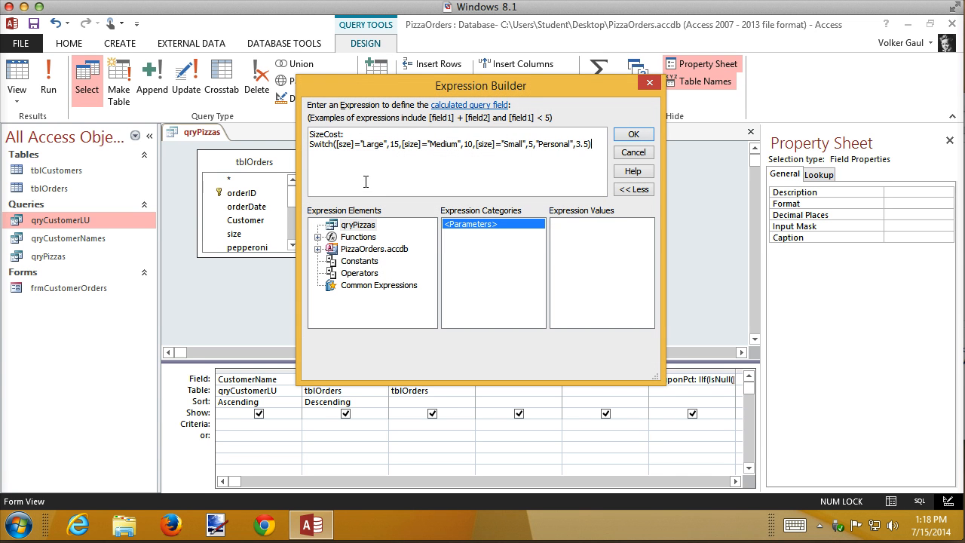
pyautogui.click(341, 148)
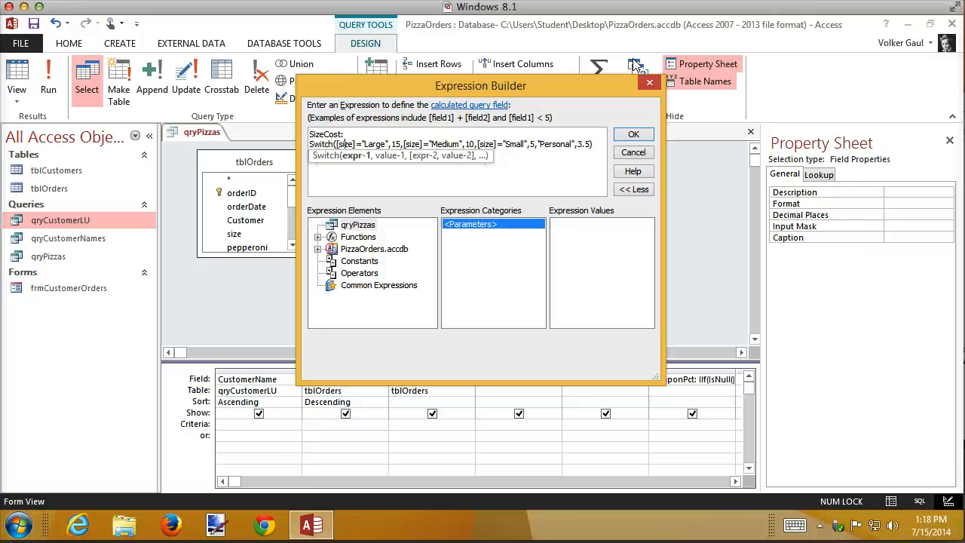
pyautogui.click(637, 134)
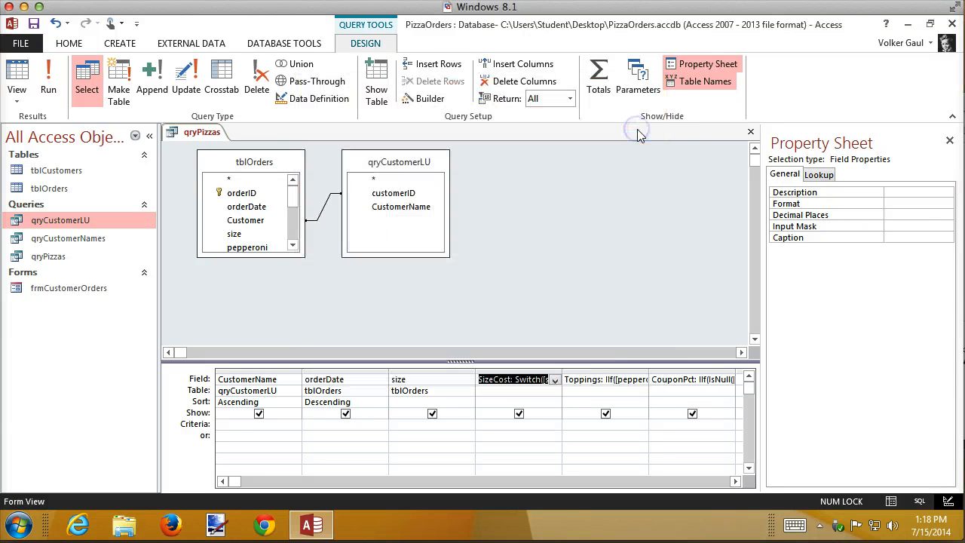
pyautogui.click(46, 73)
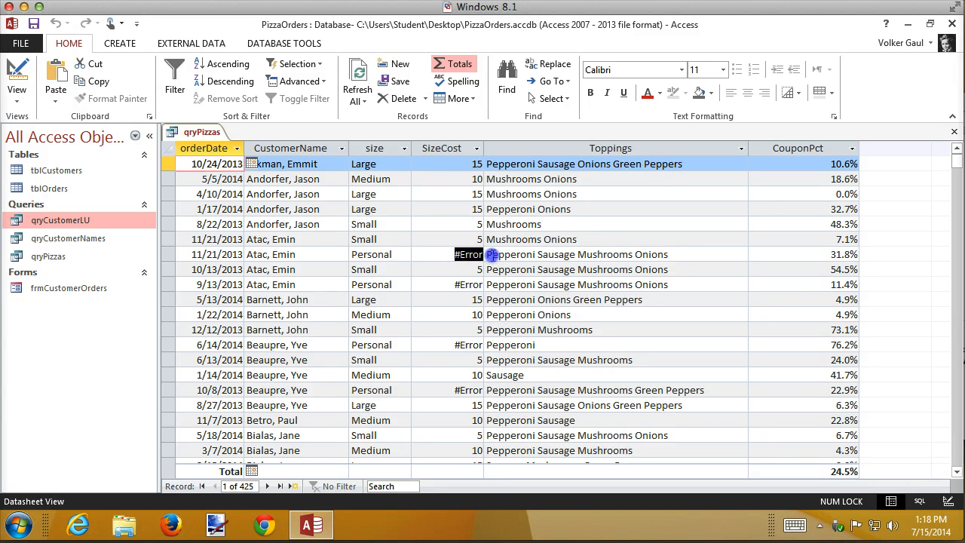
pyautogui.click(473, 254)
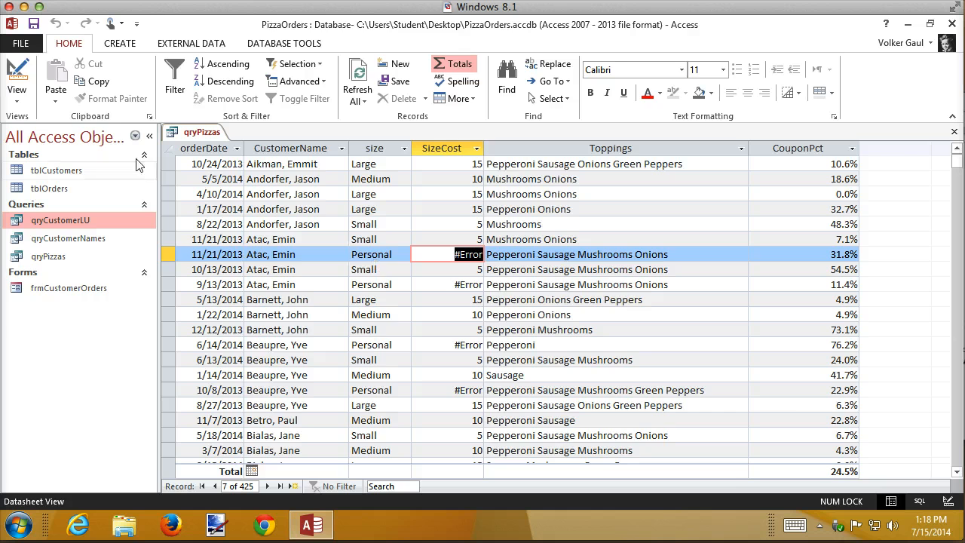
# - Reopen the SizeCost expression from design view, insert size= before "Personal" in the Switch function and run the query
pyautogui.click(16, 79)
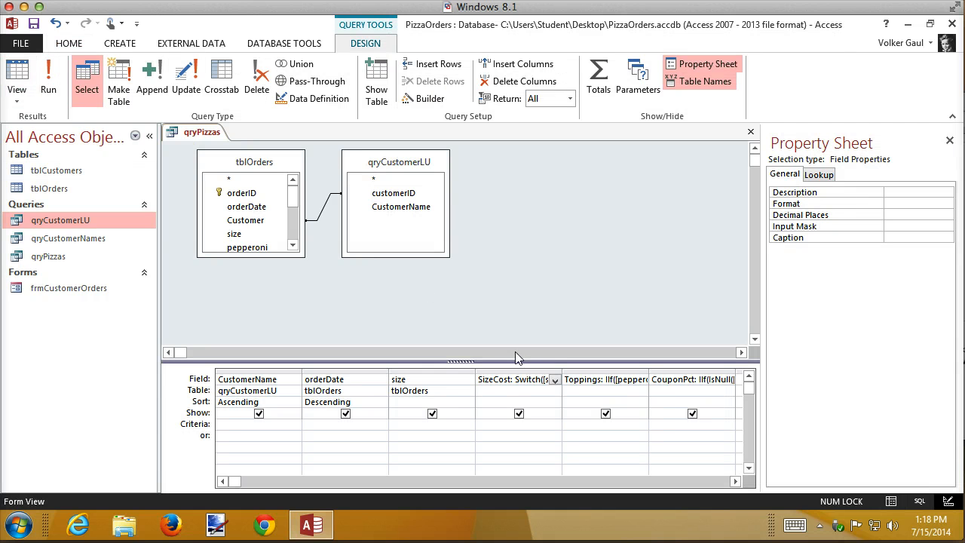
pyautogui.click(428, 99)
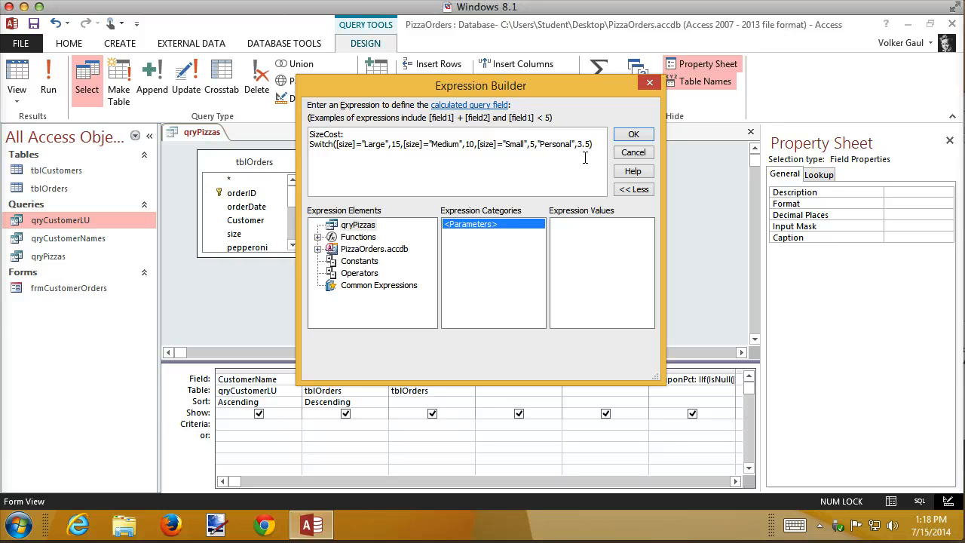
pyautogui.click(537, 144)
pyautogui.write('size')
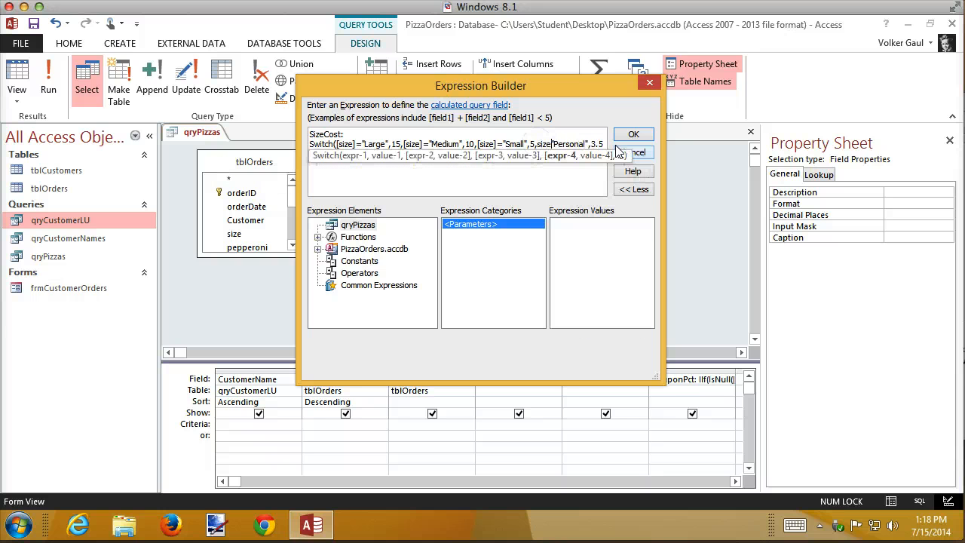
pyautogui.write('=')
pyautogui.click(633, 134)
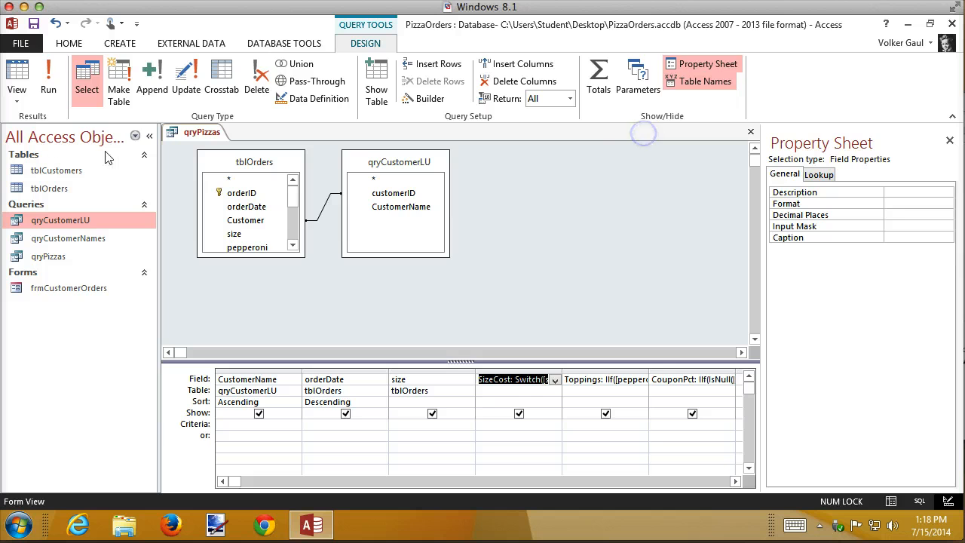
pyautogui.click(48, 81)
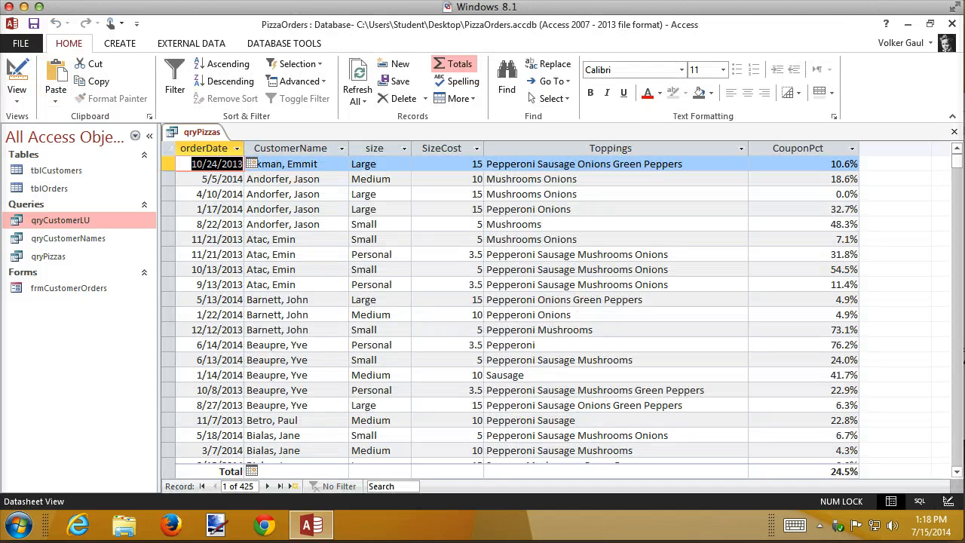